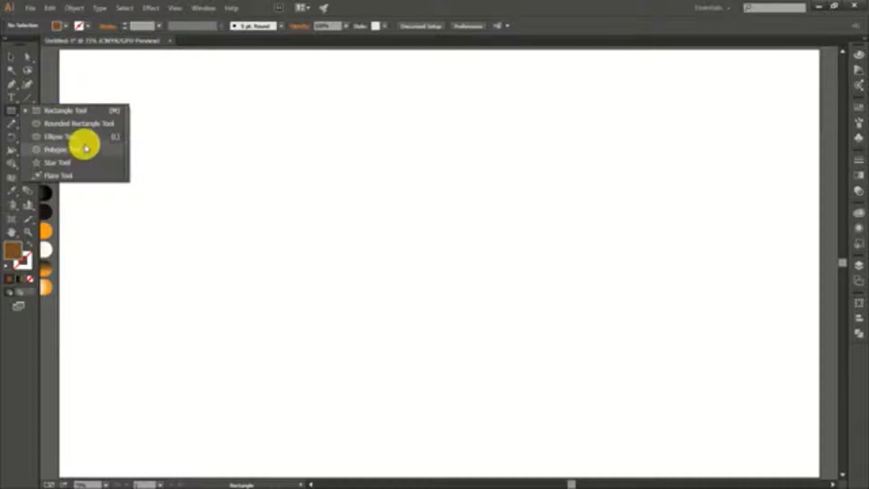
Draw a circle on the artboard and fill it with the sampled orange colour
left_click_drag(23, 113, 81, 141)
left_click_drag(335, 250, 384, 312)
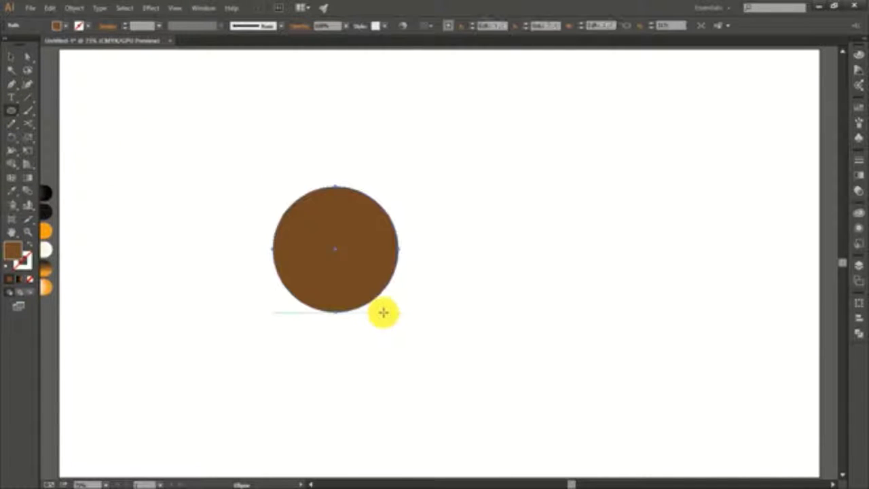
key("i")
left_click(44, 231)
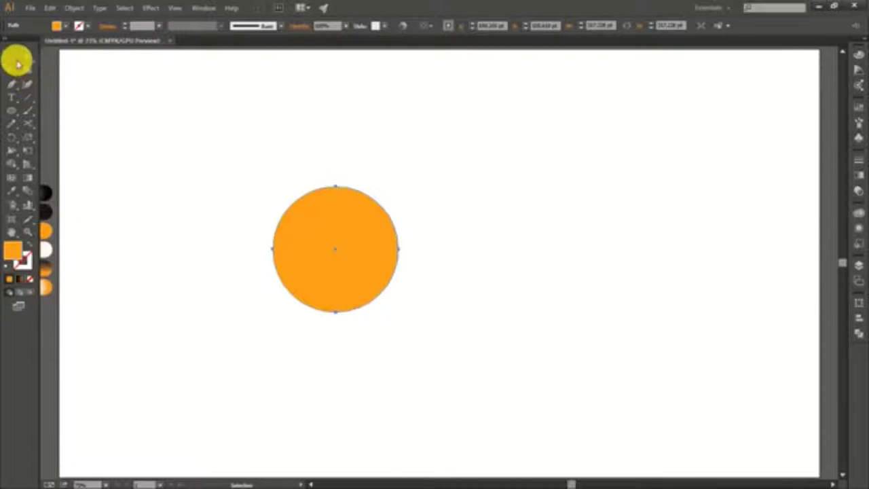
Add an offset path around the orange circle to form an outer ring
left_click(17, 63)
left_click(365, 287)
left_click(49, 7)
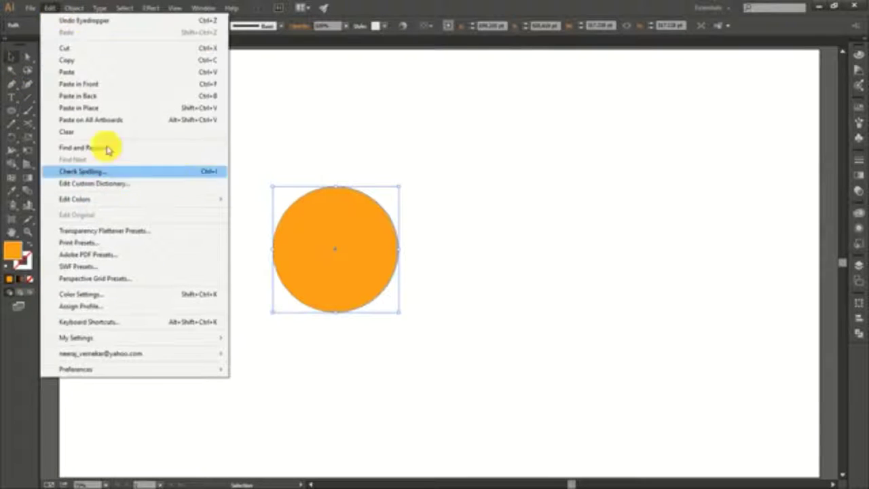
left_click(73, 7)
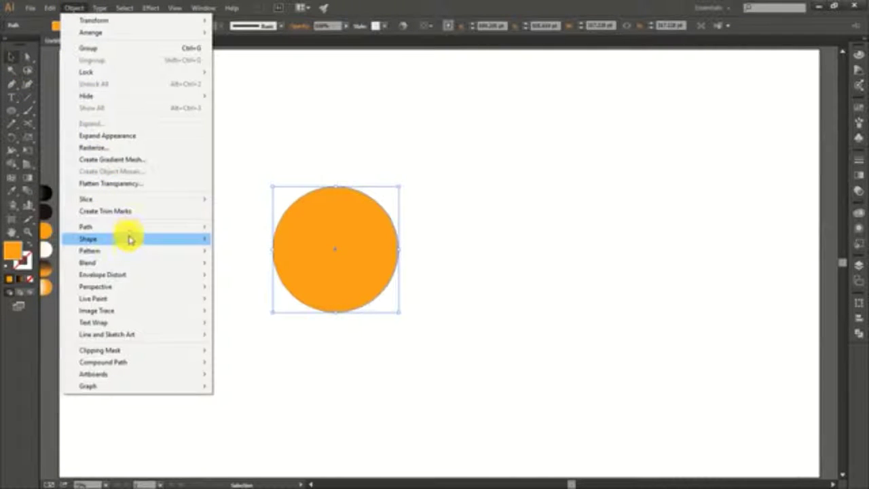
mouse_move(86, 227)
left_click(238, 264)
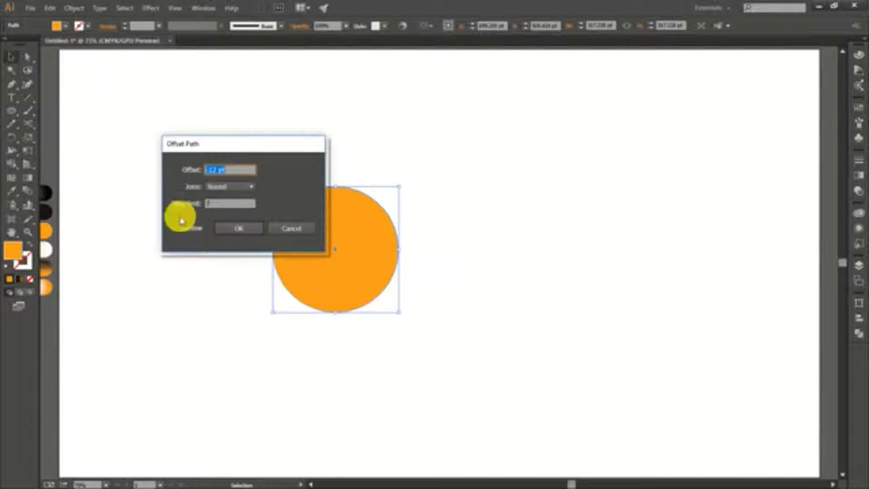
left_click(188, 233)
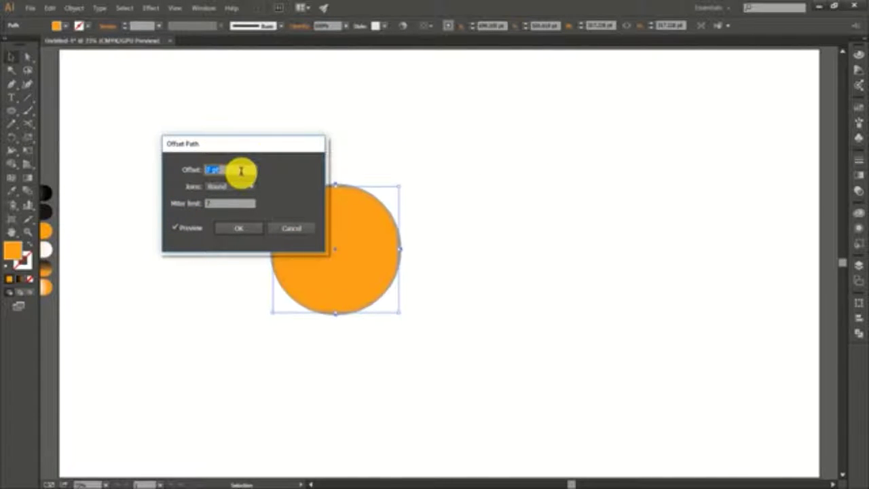
left_click(241, 229)
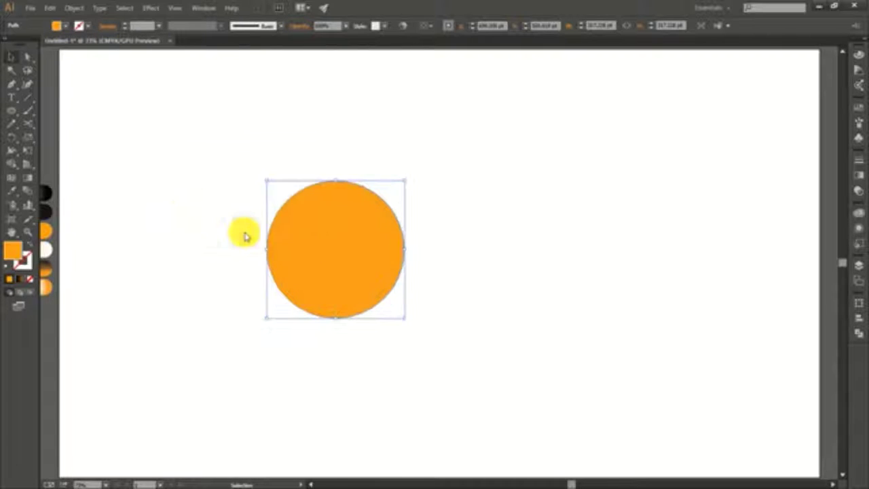
Colour the offset ring black and move the circle and ring to the right
key("i")
left_click(49, 195)
left_click(11, 57)
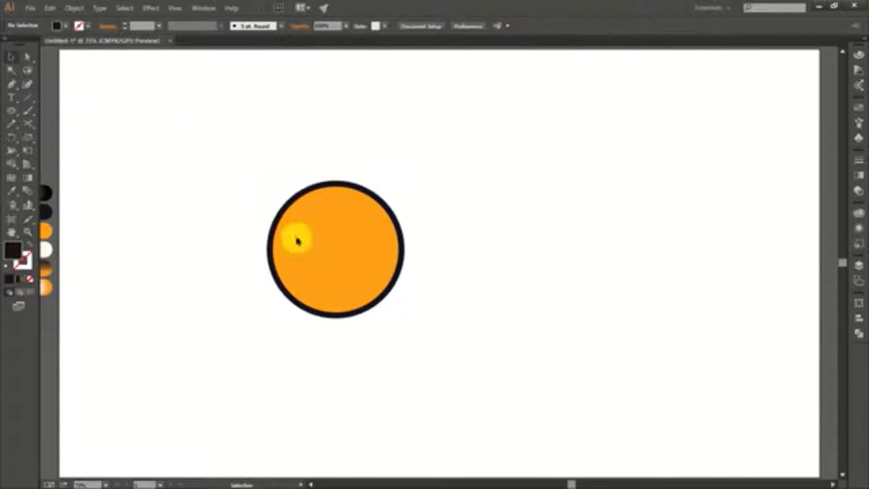
mouse_move(238, 199)
left_mouse_down()
mouse_move(380, 276)
mouse_move(430, 280)
left_mouse_up()
left_click(630, 252)
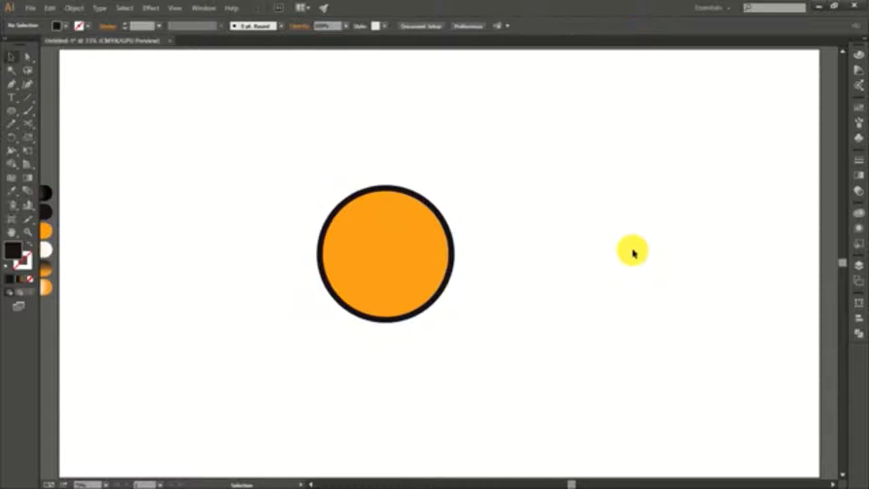
key("p")
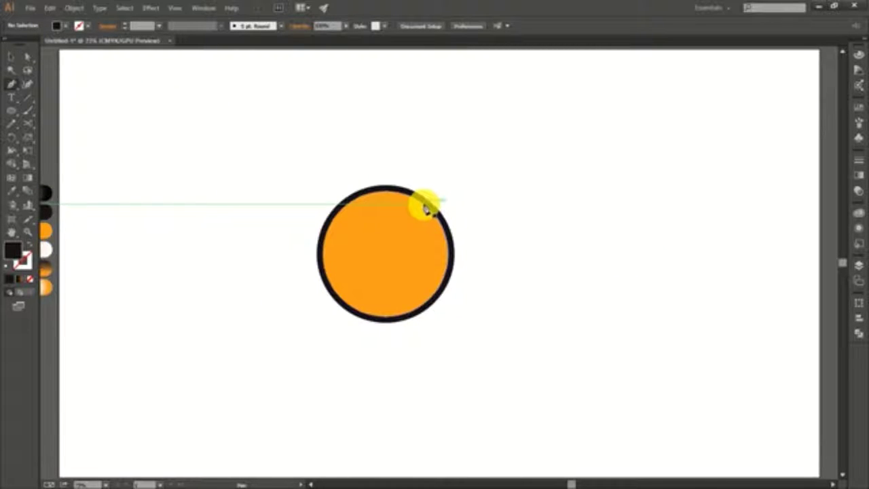
Draw a stroked curve from the circle's top edge down to its bottom edge
left_click(425, 205)
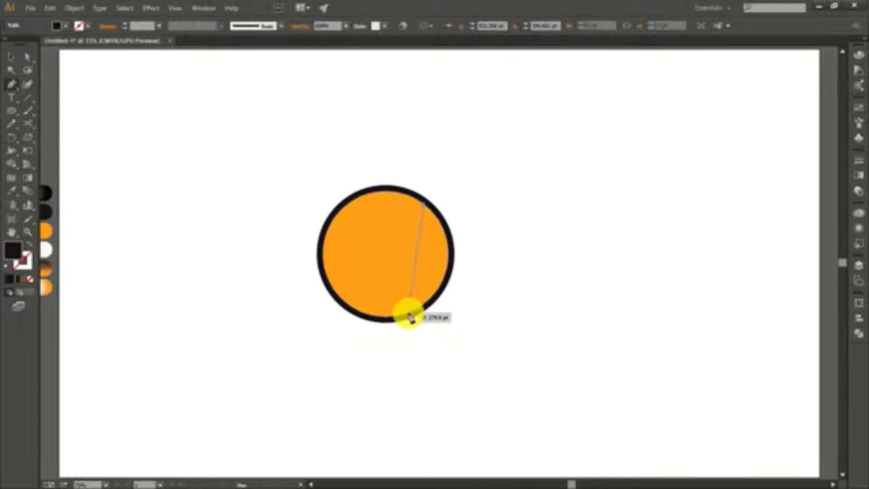
left_click_drag(410, 317, 450, 410)
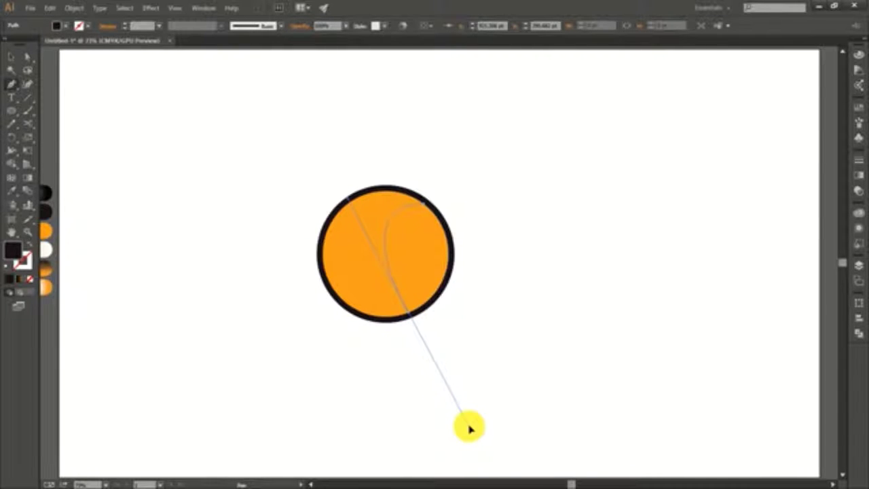
left_click(28, 243)
Give the curved seam a thicker stroke weight and zoom in on the ball
left_click(23, 63)
left_click(385, 253)
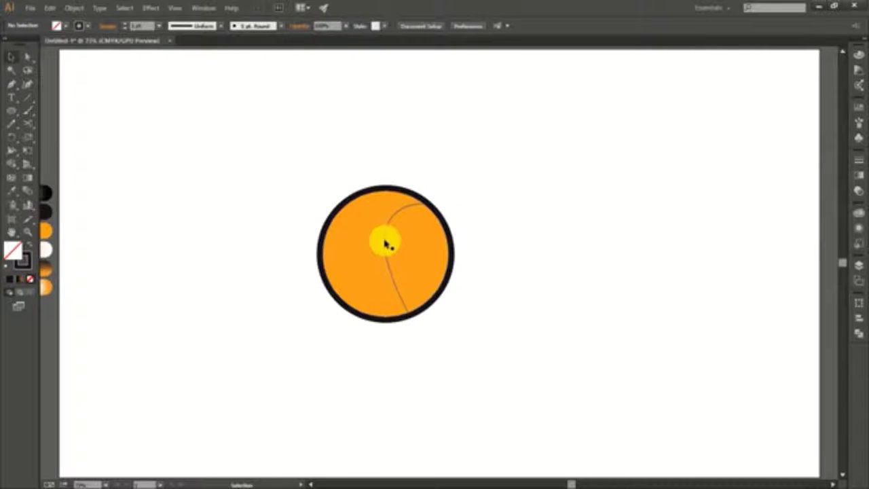
left_click(384, 243)
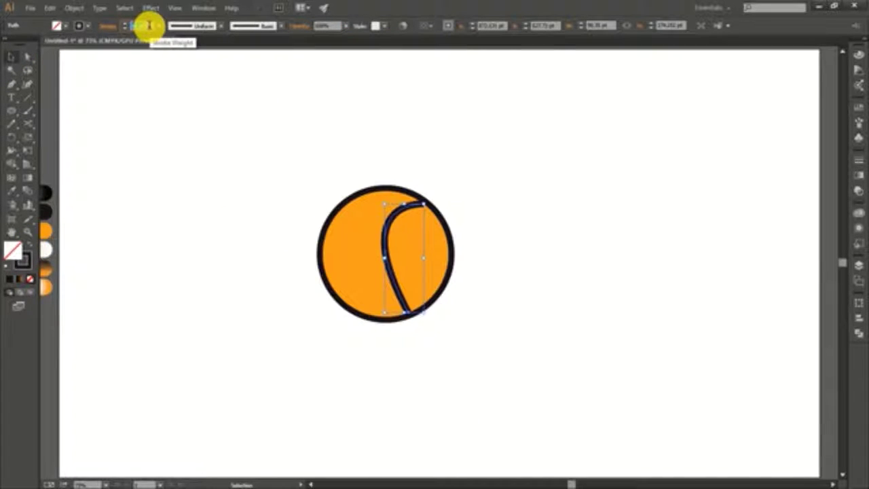
key("Return")
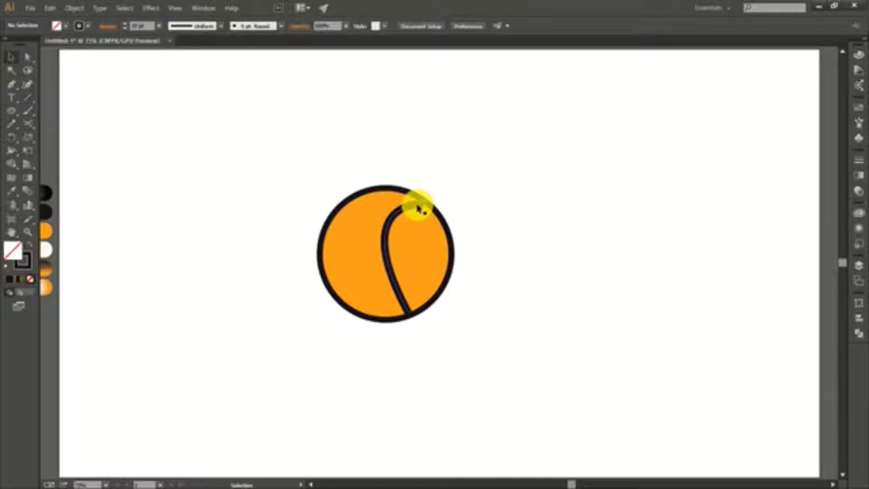
key("ctrl+plus")
key("ctrl+plus")
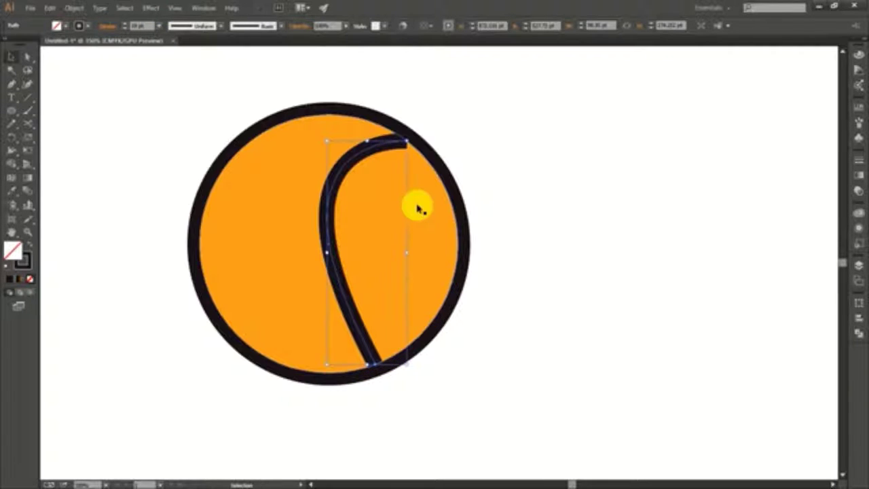
Resize the curved seam path so it spans the circle more fully
left_click(348, 152, "shift")
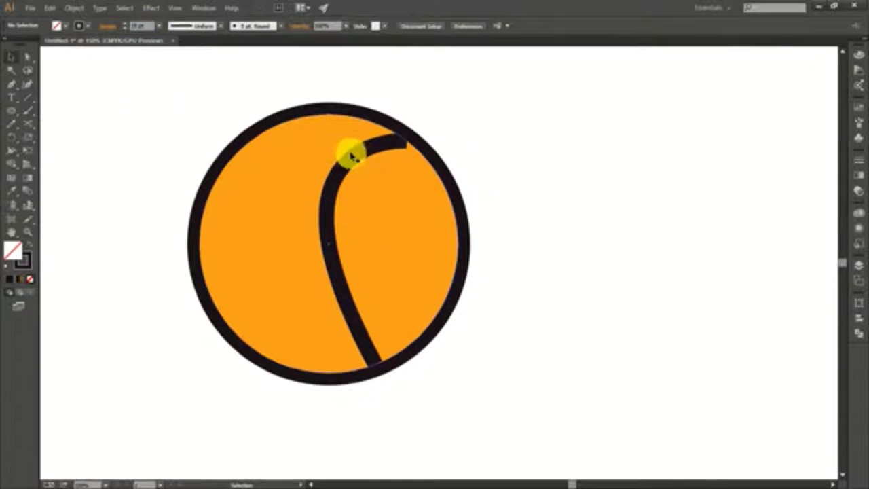
left_click_drag(407, 255, 413, 256)
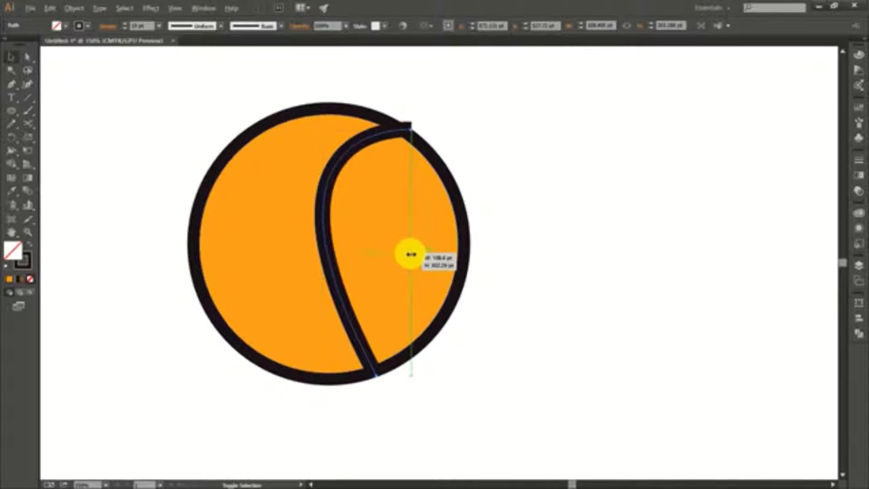
left_click_drag(411, 254, 408, 253)
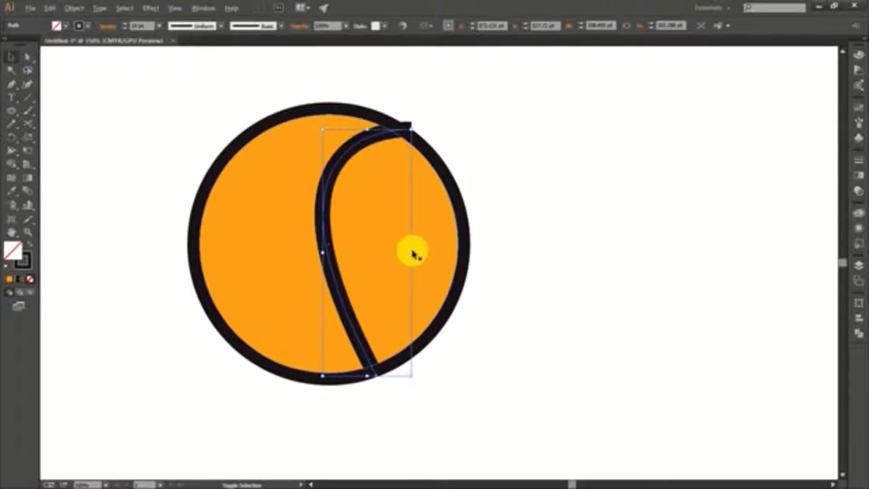
left_click(412, 252)
left_click(403, 226)
left_click(343, 232, "shift")
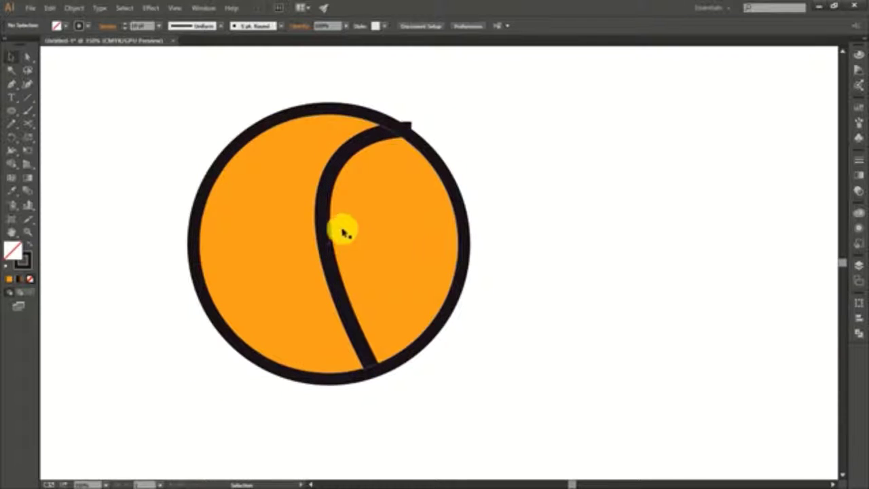
left_click(341, 161)
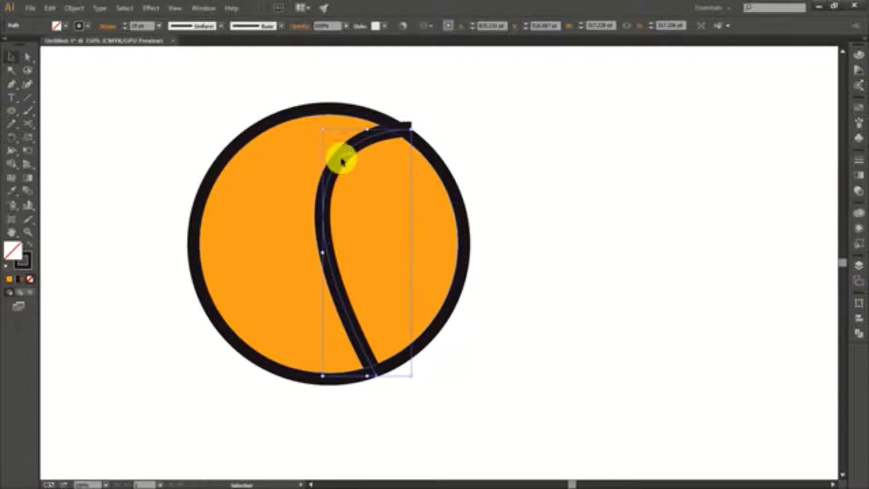
left_click_drag(411, 254, 409, 254)
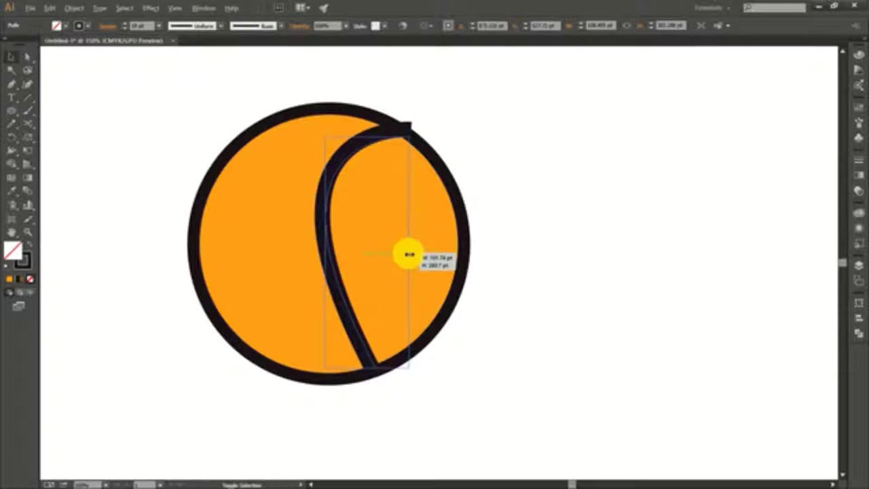
left_click(427, 132)
Drag the seam's top anchor so it meets the circle's black ring
left_click(27, 56)
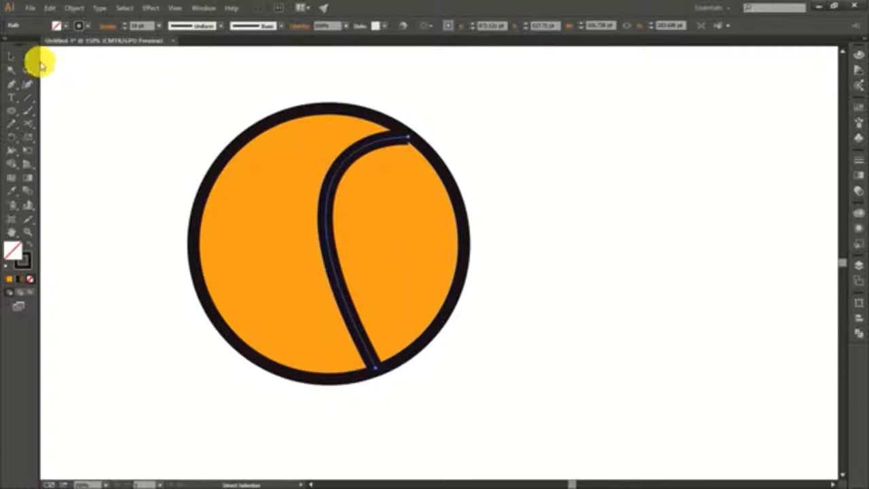
left_click_drag(410, 138, 414, 136)
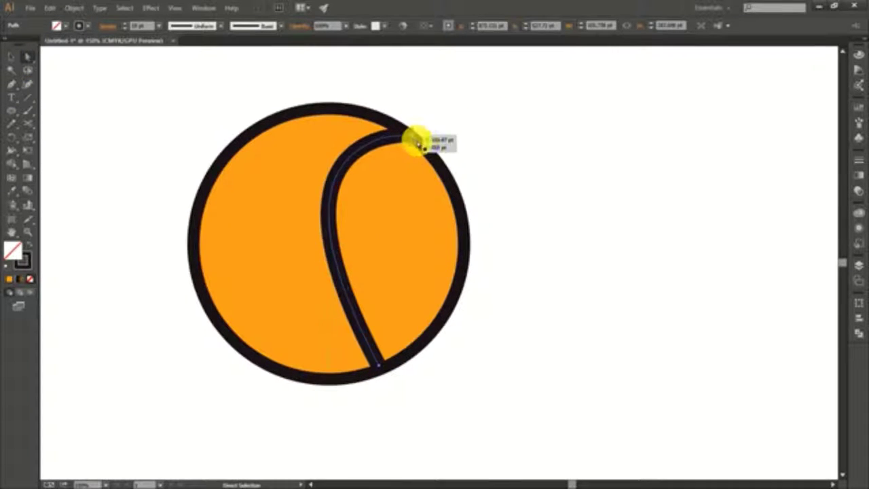
left_click(439, 135)
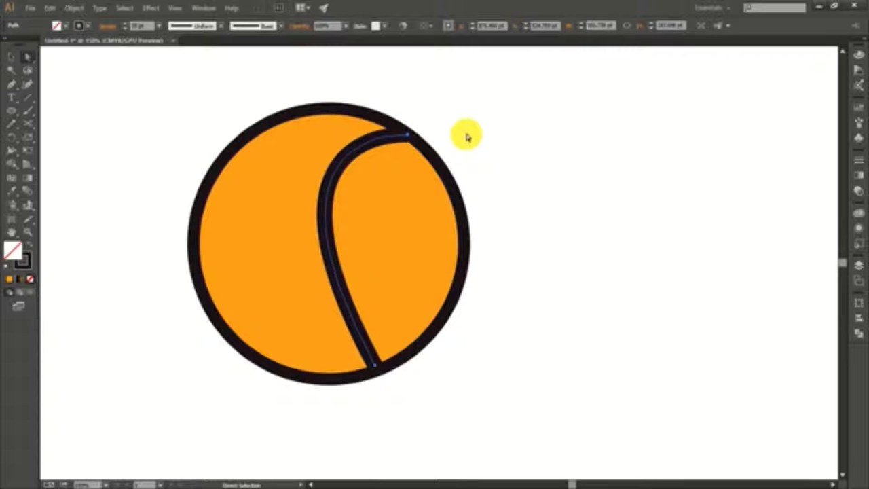
left_click(400, 138)
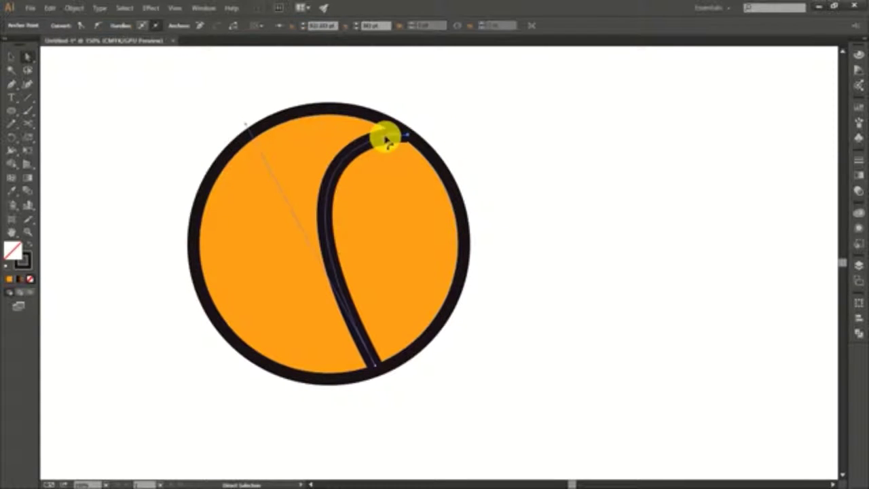
left_click(74, 8)
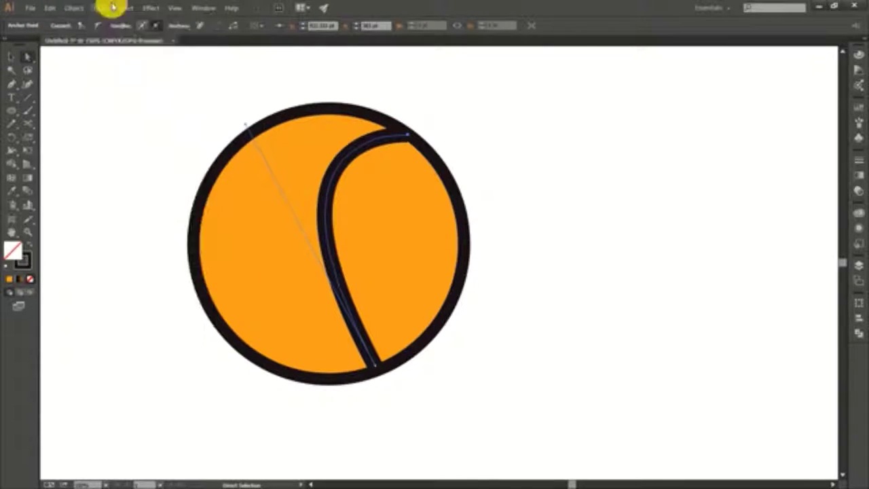
key("ctrl+shift+a")
Reselect the seam curve and bring up its Stroke options
left_click(10, 56)
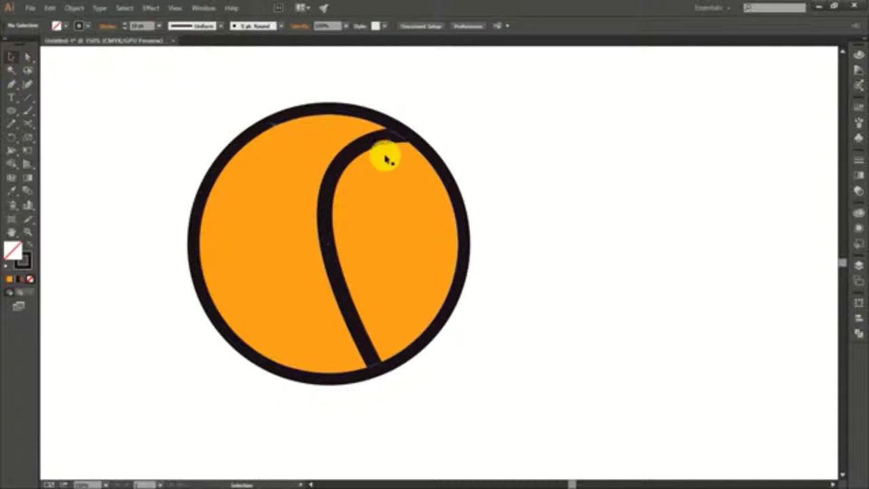
left_click(343, 163)
left_click(107, 30)
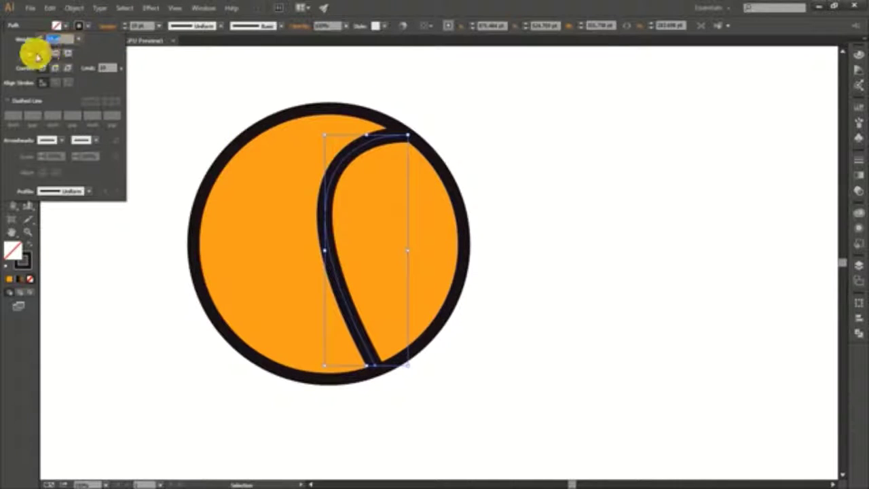
left_click(378, 135)
left_click(392, 136)
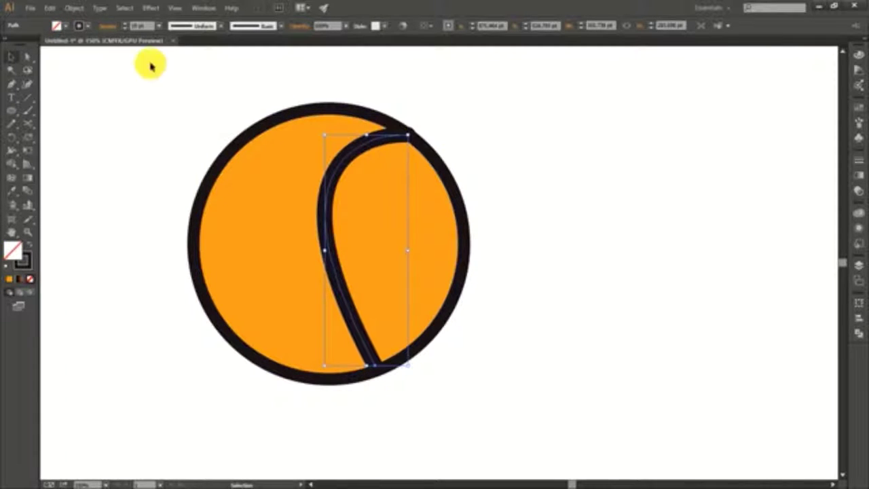
left_click(107, 25)
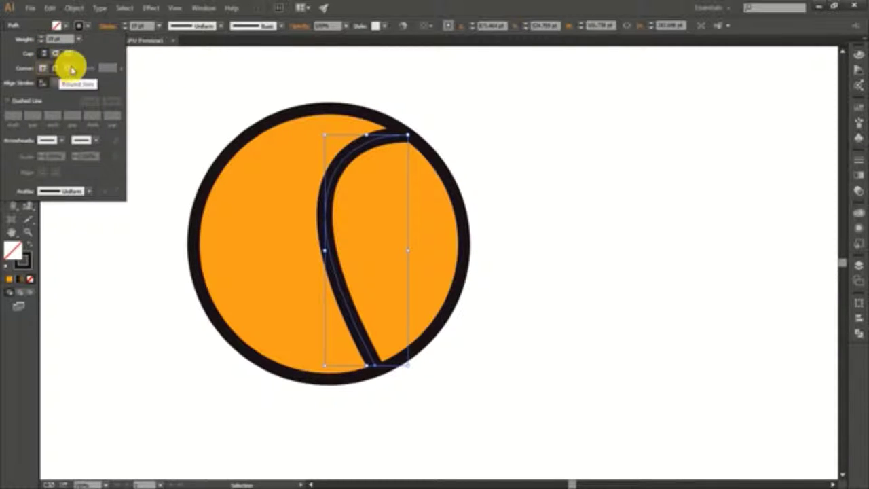
Give the inner seam a lighter stroke weight than the thick outer ring
left_click(618, 133)
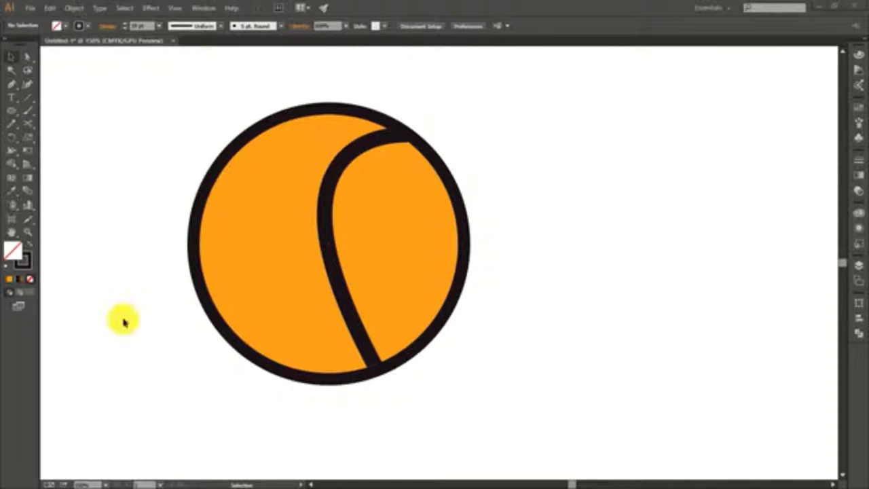
left_click(332, 220)
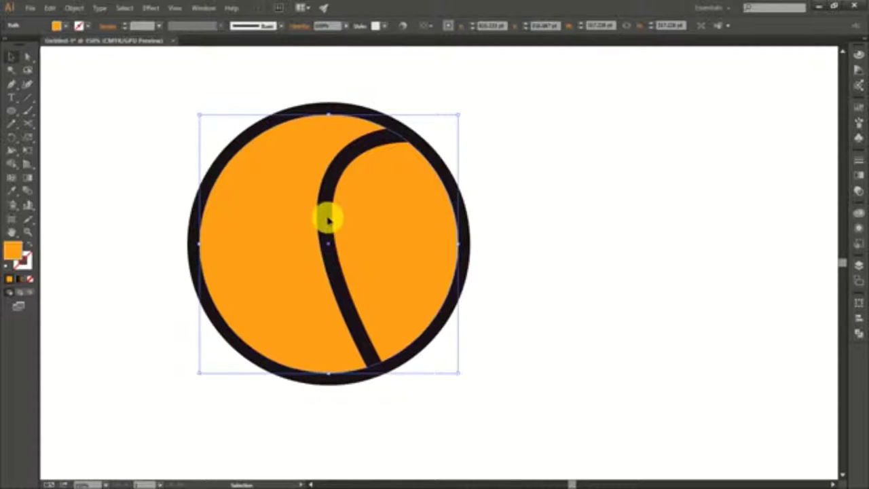
left_click(325, 219)
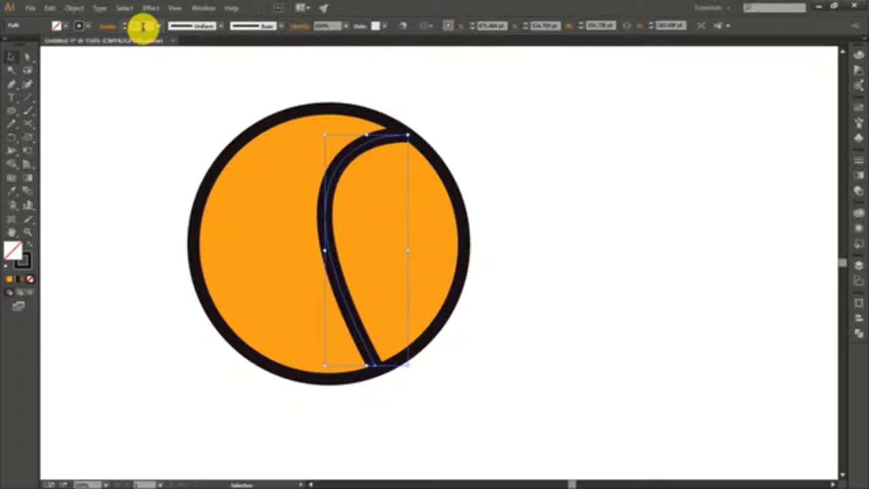
scroll(142, 27, "down", 2)
left_click(80, 122)
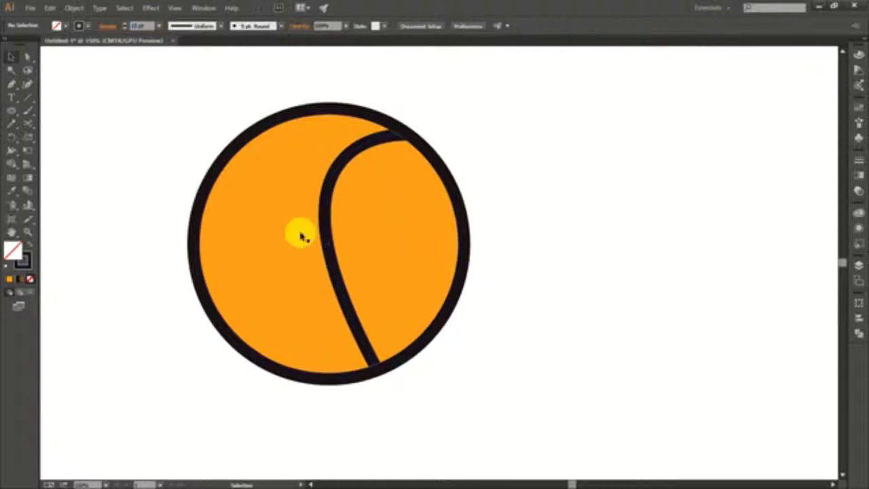
left_click(13, 82)
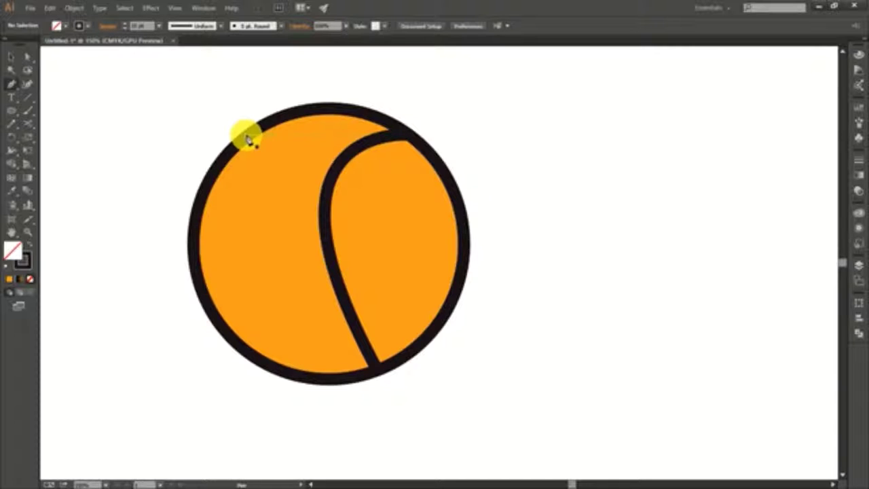
Draw the curved left seam from the ball's top-left toward its lower-left edge
mouse_move(247, 139)
left_mouse_down()
mouse_move(251, 270)
mouse_move(212, 399)
mouse_move(204, 402)
left_mouse_up()
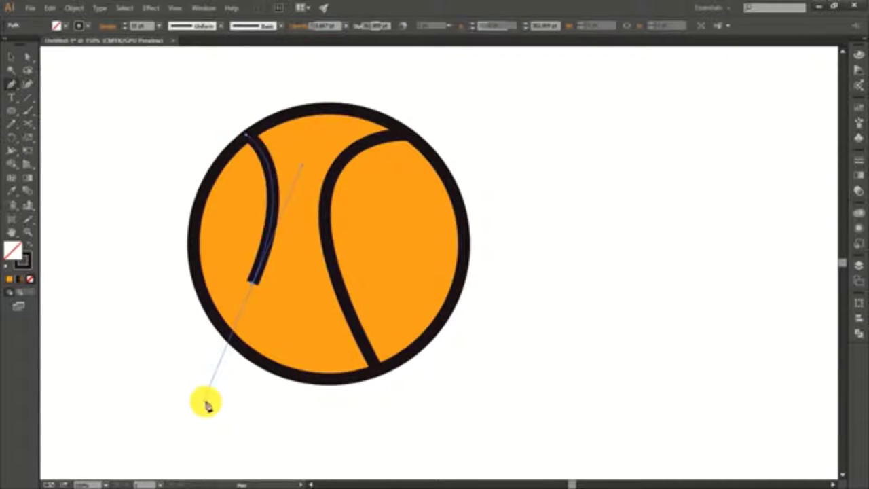
left_click(255, 286)
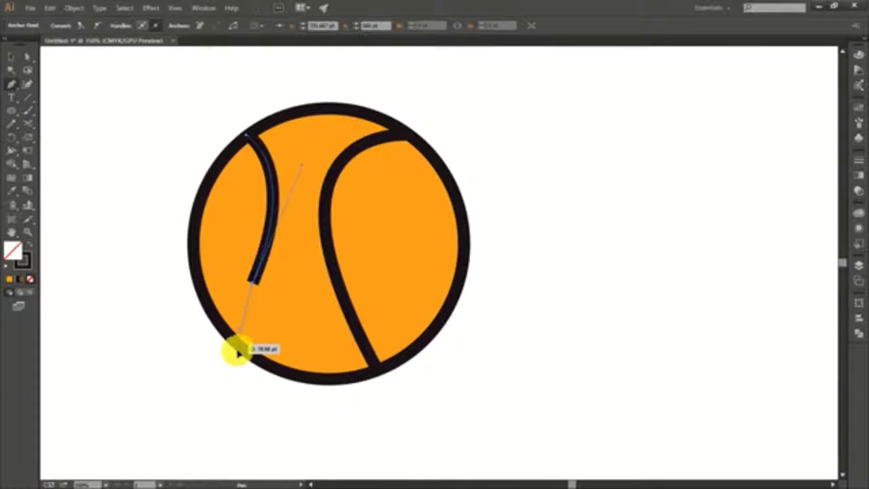
left_click_drag(237, 352, 237, 370)
left_click_drag(329, 181, 329, 118)
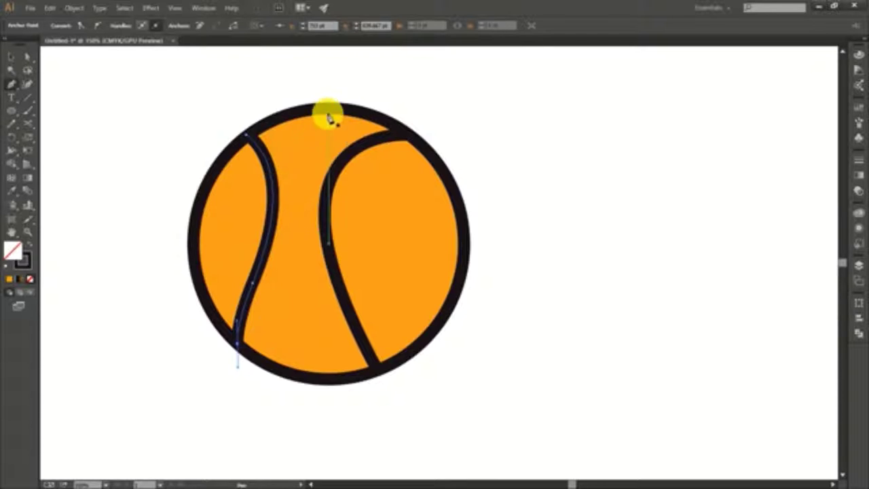
Draw the central vertical seam from the ball's top to its bottom edge
left_click(325, 110)
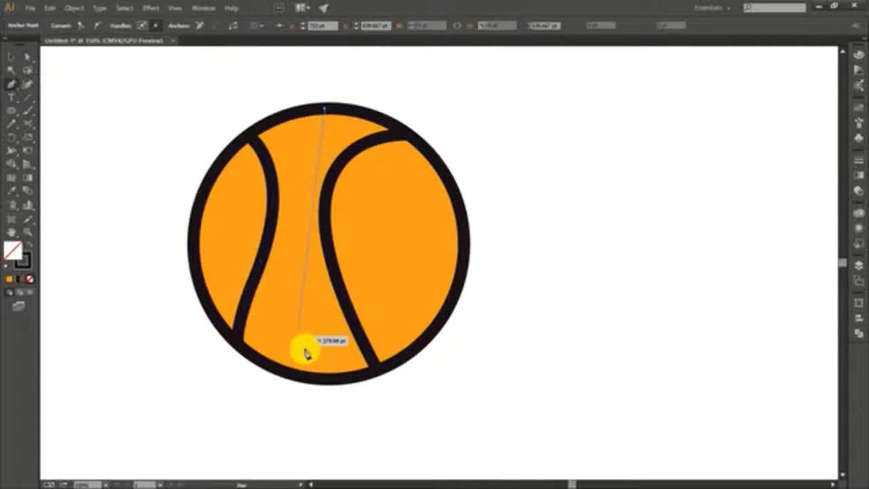
left_click_drag(304, 381, 339, 427)
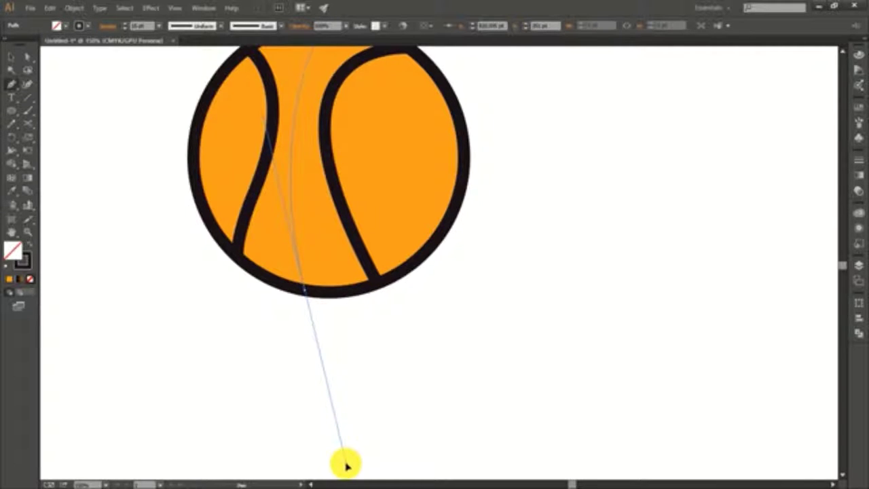
left_click_drag(339, 475, 341, 476)
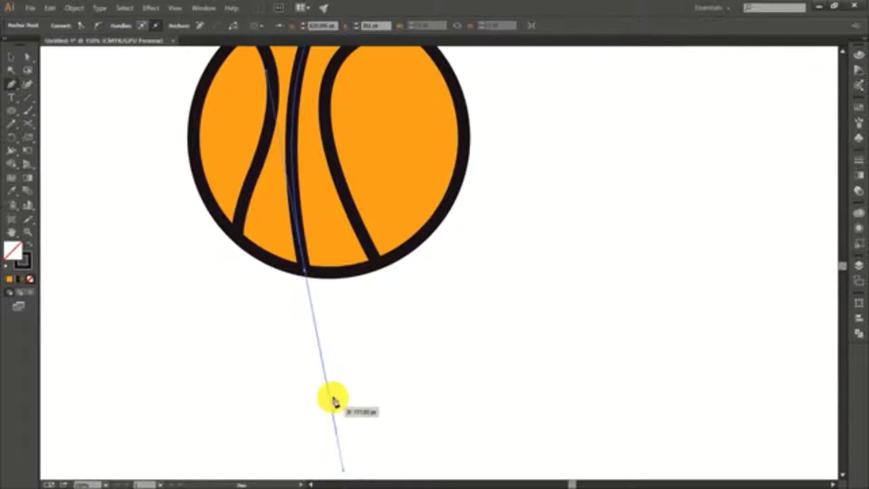
scroll(333, 398, "up", 3)
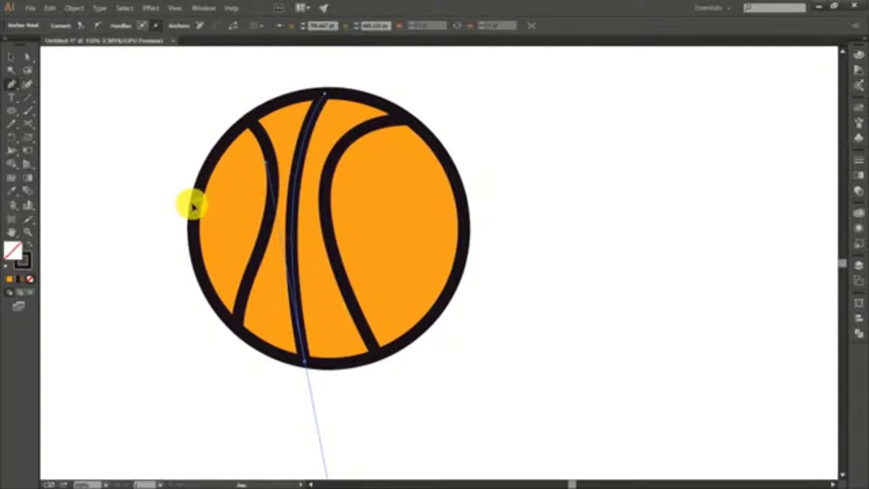
key("Escape")
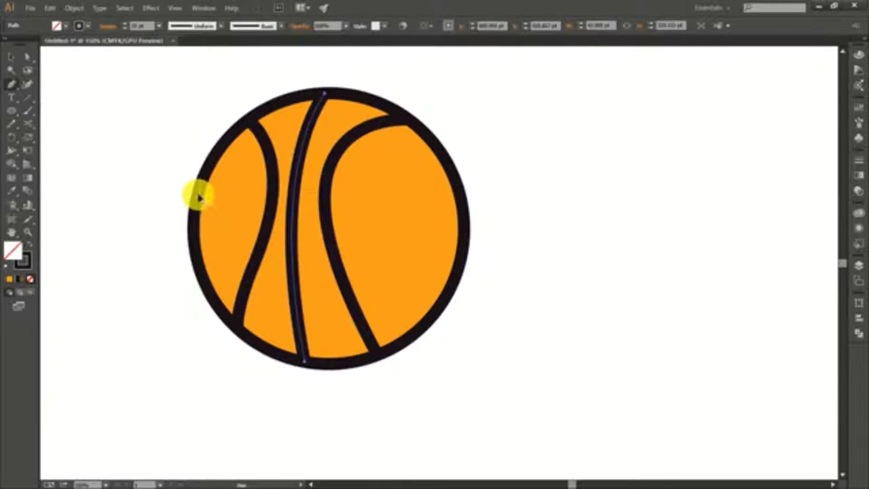
Draw a horizontal arc seam from the ball's left edge to its right edge
left_click(198, 195)
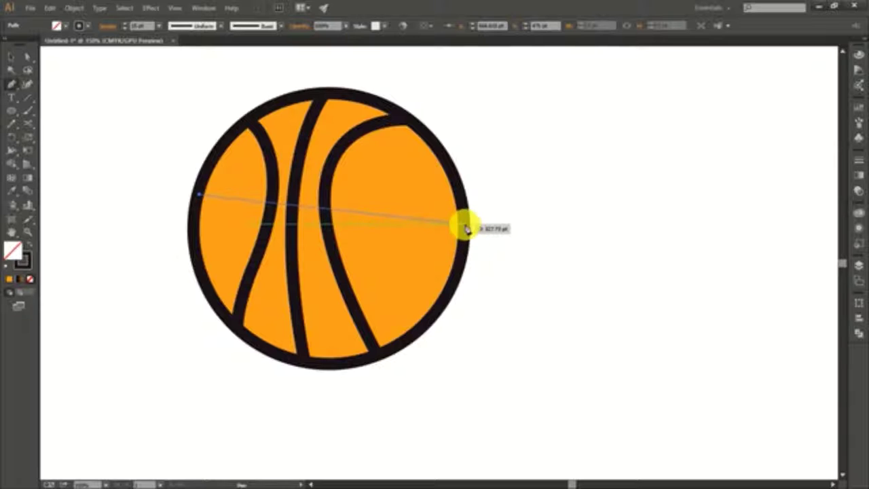
left_click_drag(464, 221, 584, 353)
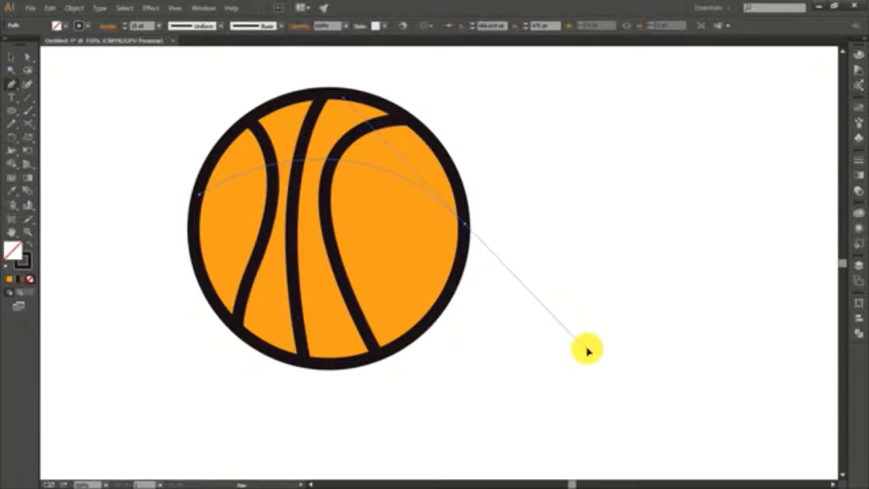
left_click_drag(601, 341, 600, 337)
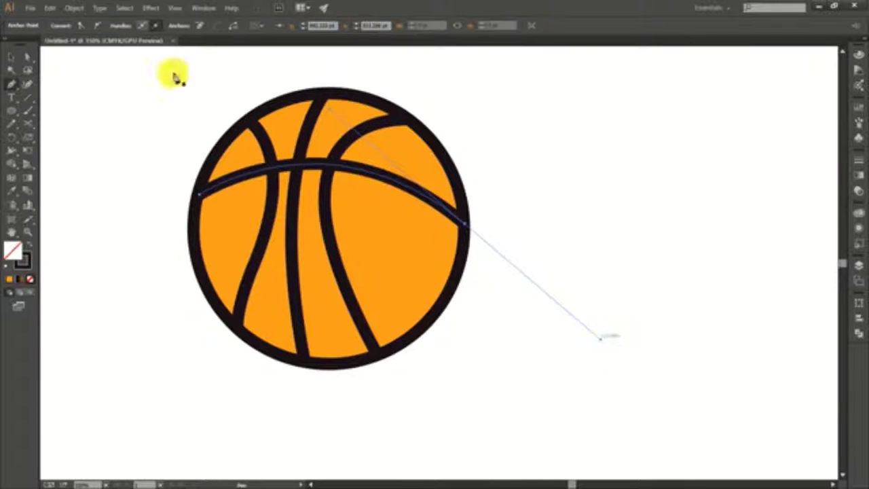
left_click(14, 56)
left_click(297, 179)
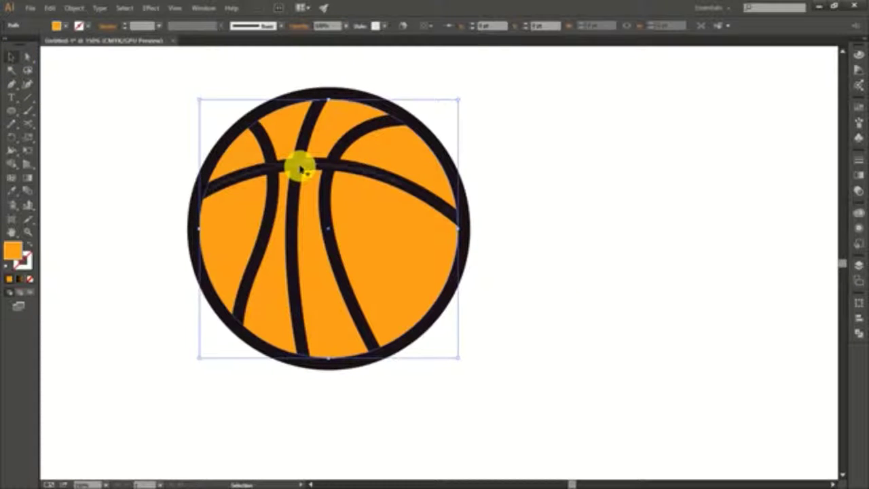
Adjust the basketball's stroke weight so the seams share one thick black weight
left_click(279, 166)
left_click(306, 135)
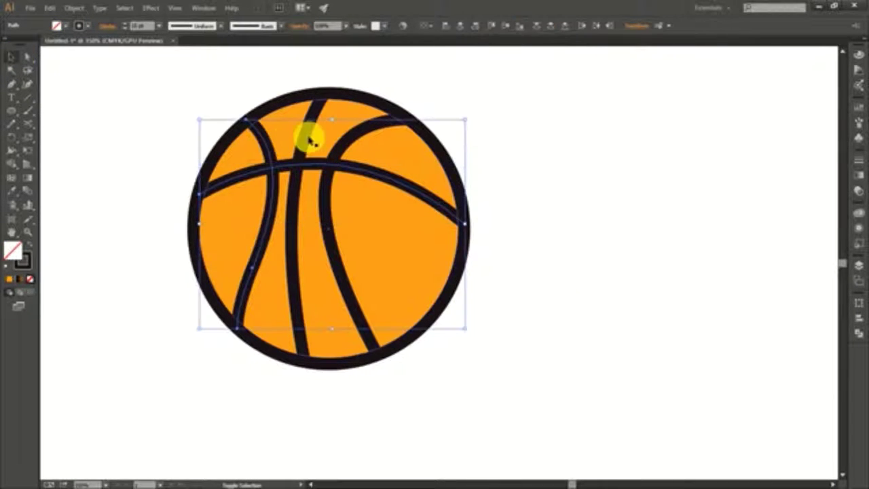
left_click(148, 25)
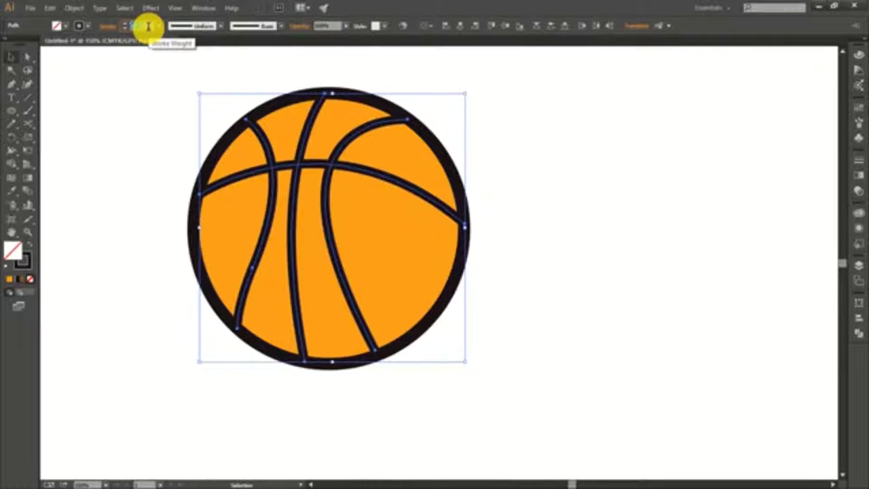
left_click(584, 215)
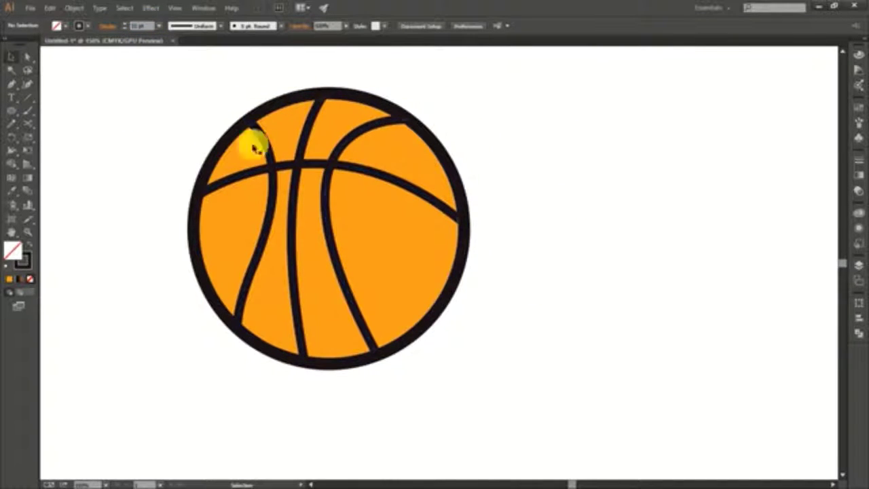
Convert the left, horizontal and central seams into filled outlines with Outline Stroke
left_click(266, 167)
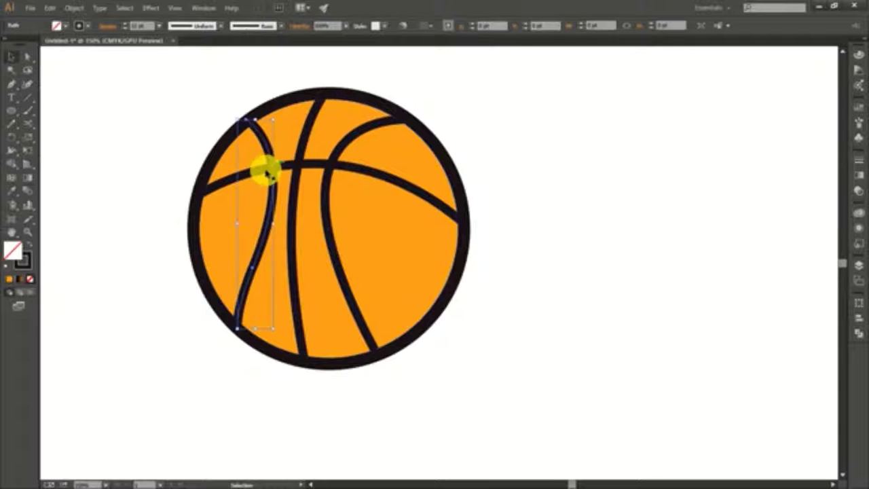
left_click(314, 168, "shift")
left_click(305, 154, "shift")
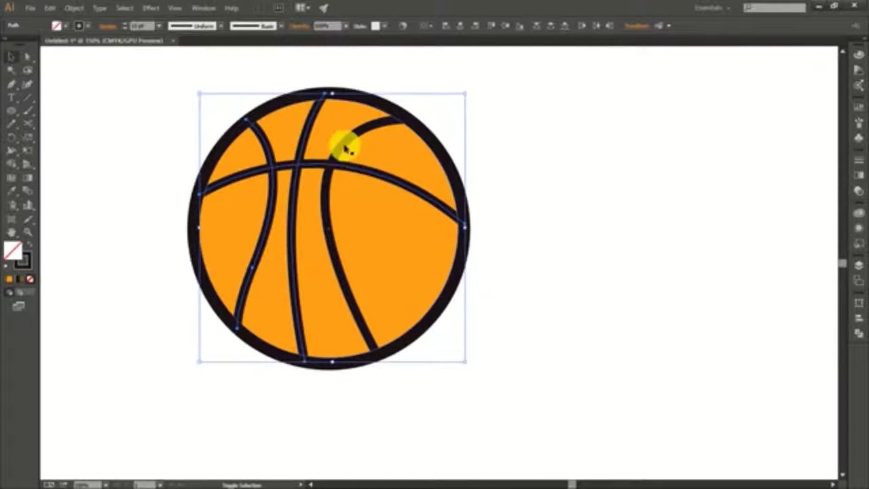
left_click(74, 7)
mouse_move(89, 238)
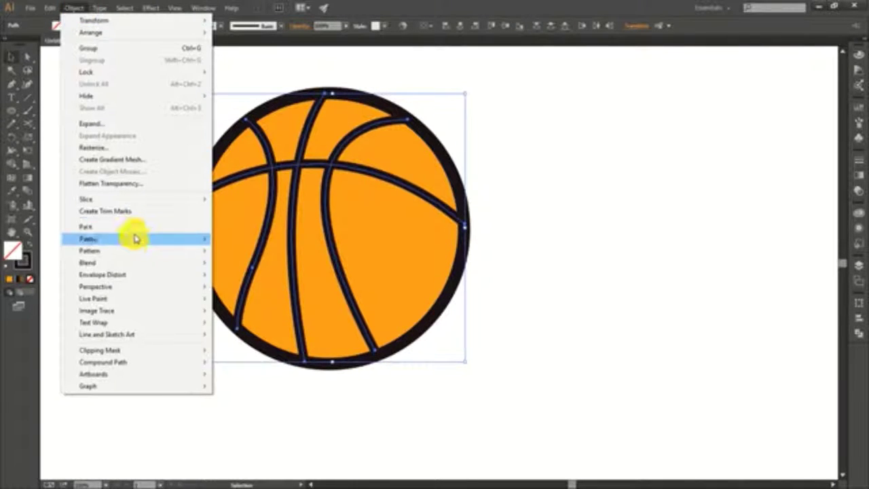
left_click(261, 253)
left_click(574, 271)
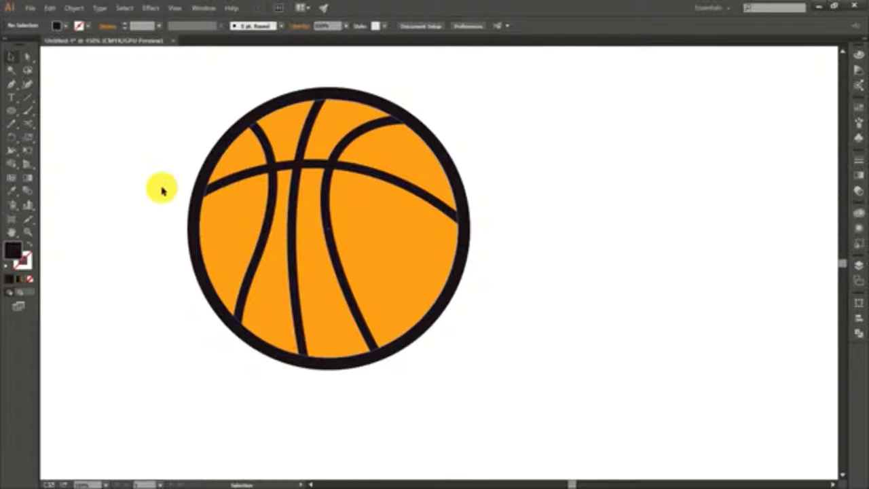
Alt-drag a duplicate of the whole basketball to the right of the original
left_click_drag(171, 136, 464, 391)
left_click_drag(392, 291, 722, 291, "alt")
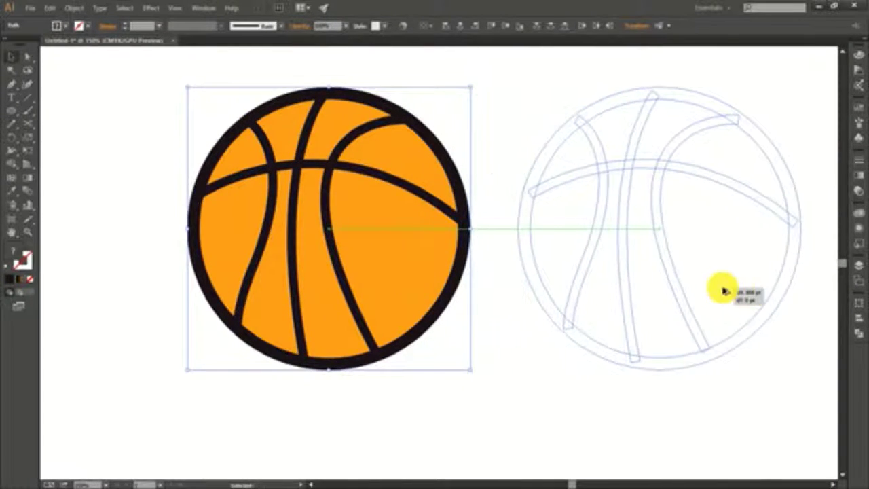
left_click(656, 403)
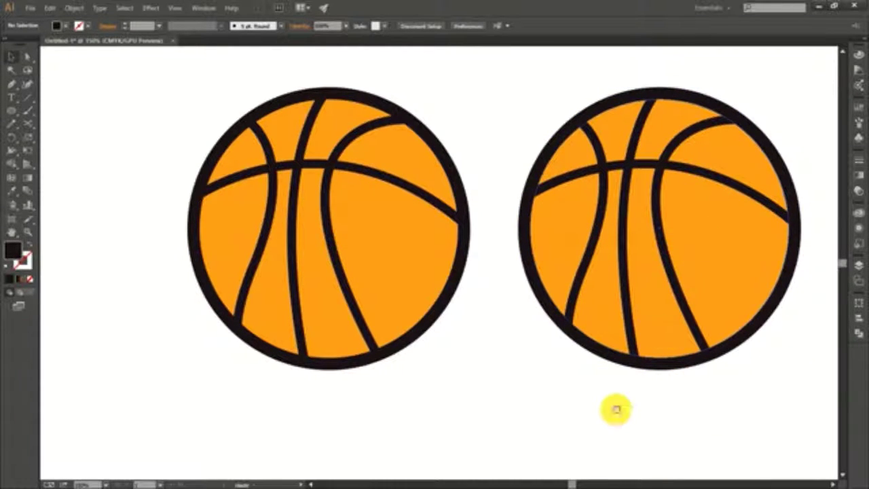
key("ctrl+minus")
scroll(597, 360, "right", 3)
Cut an orange crescent by removing an up-left overlapping circle copy with Shape Builder
left_click_drag(498, 312, 665, 242)
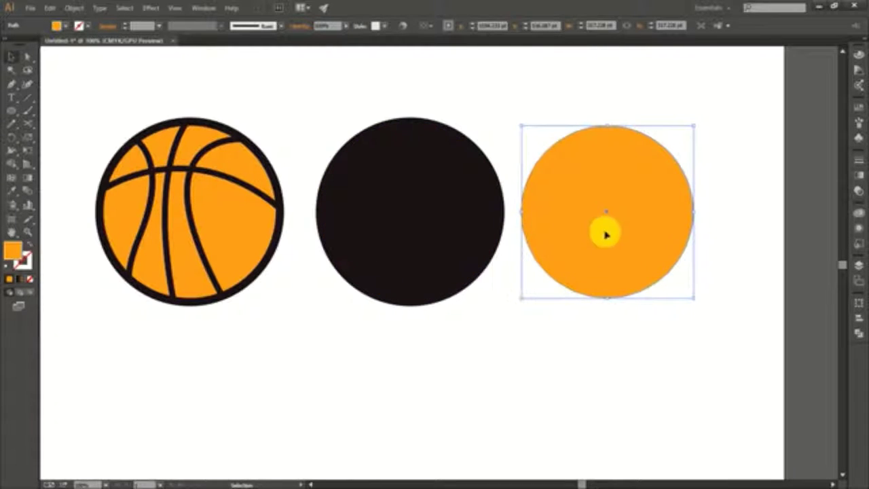
left_click_drag(606, 234, 570, 198, "alt")
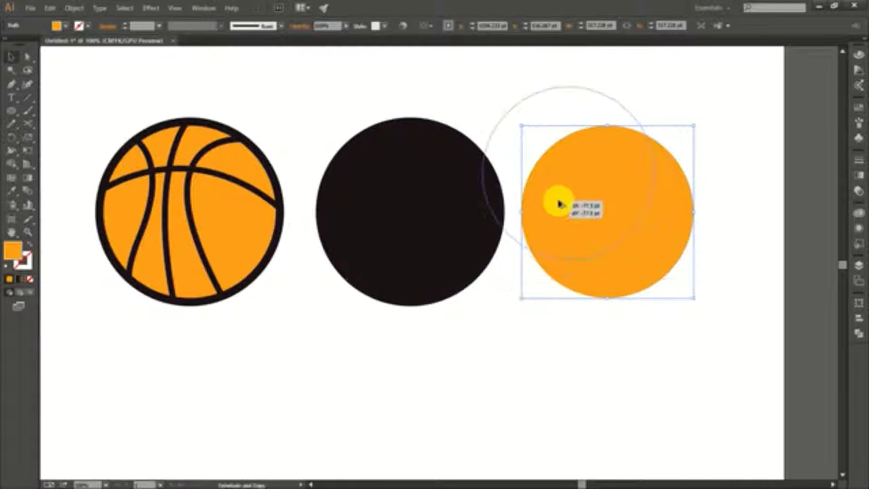
left_click(590, 184, "shift")
left_click(15, 163)
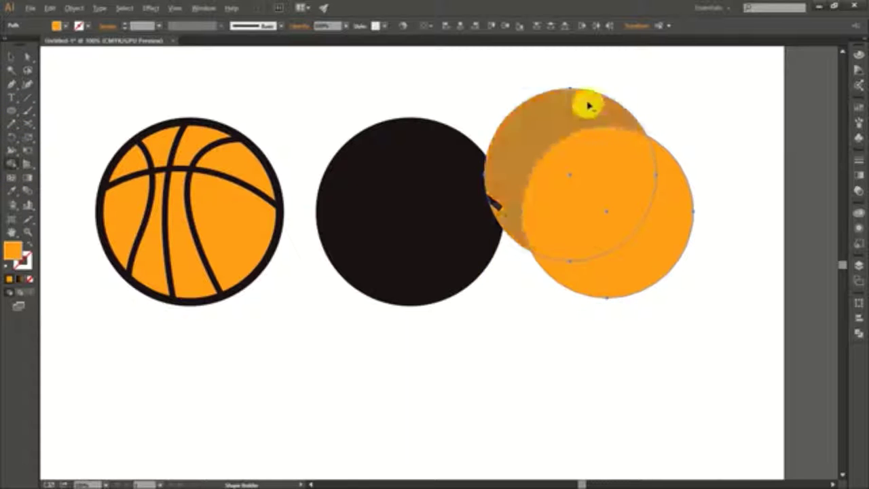
left_click_drag(582, 101, 609, 151, "alt")
left_click(11, 56)
left_click(663, 291)
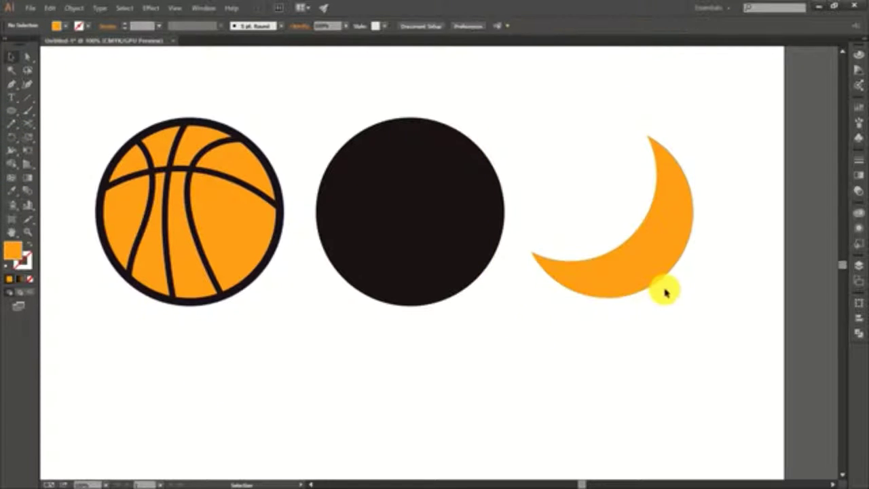
left_click(630, 275)
key("ctrl+minus")
Give the crescent a diagonal orange-to-white gradient and place it over the basketball's right side
key("i")
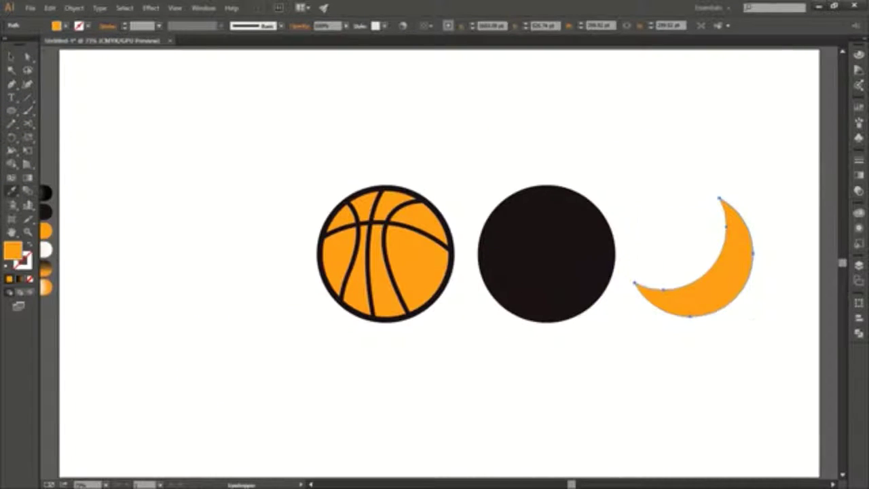
left_click_drag(48, 301, 93, 291)
left_click(86, 252)
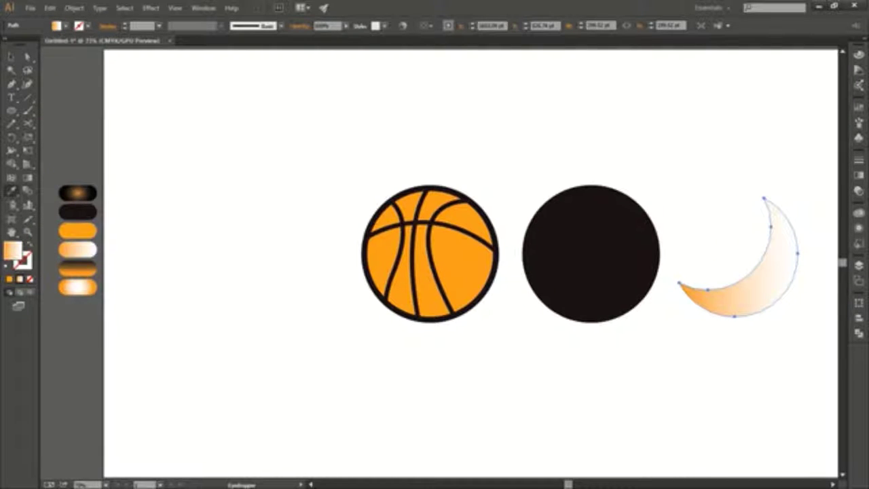
left_click(10, 56)
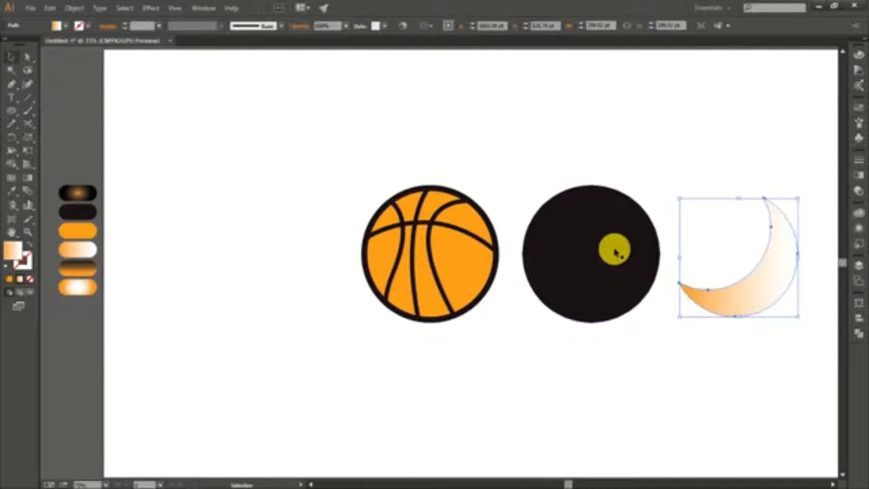
key("g")
left_click_drag(729, 236, 755, 325)
left_click(11, 57)
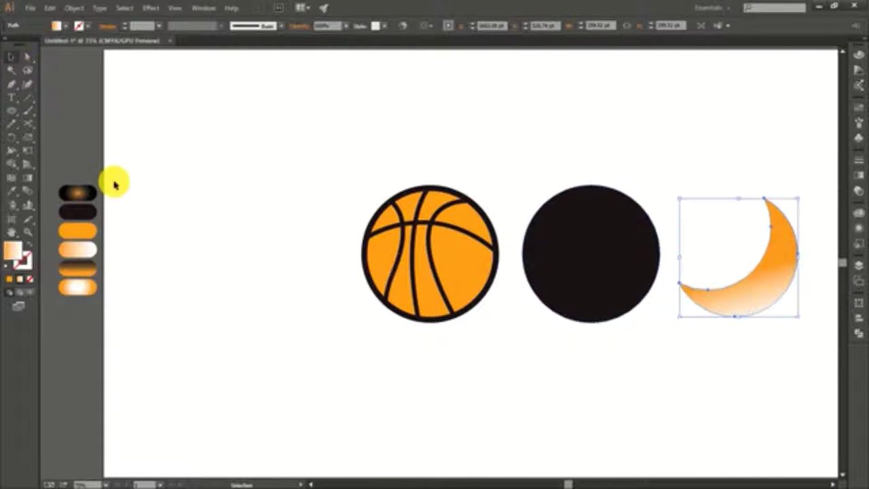
left_click(779, 306)
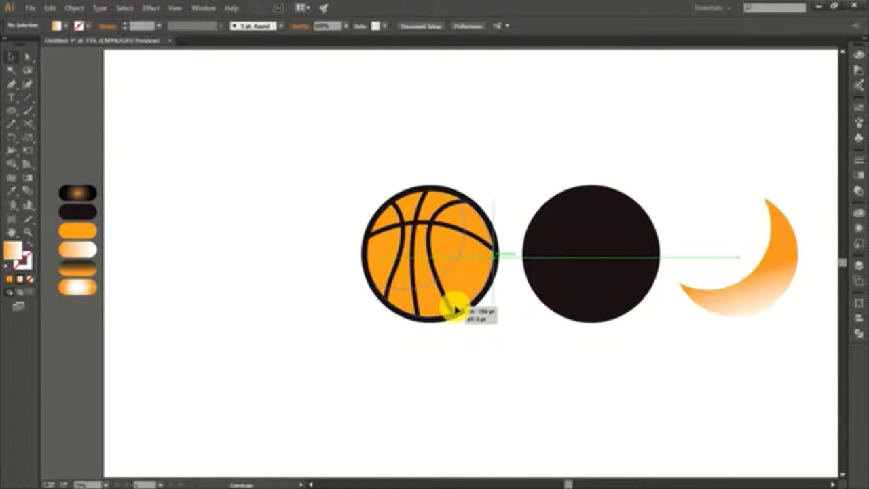
left_click_drag(779, 305, 473, 306)
Delete the black circle from the copy, keeping only its curve lines
left_click(609, 310)
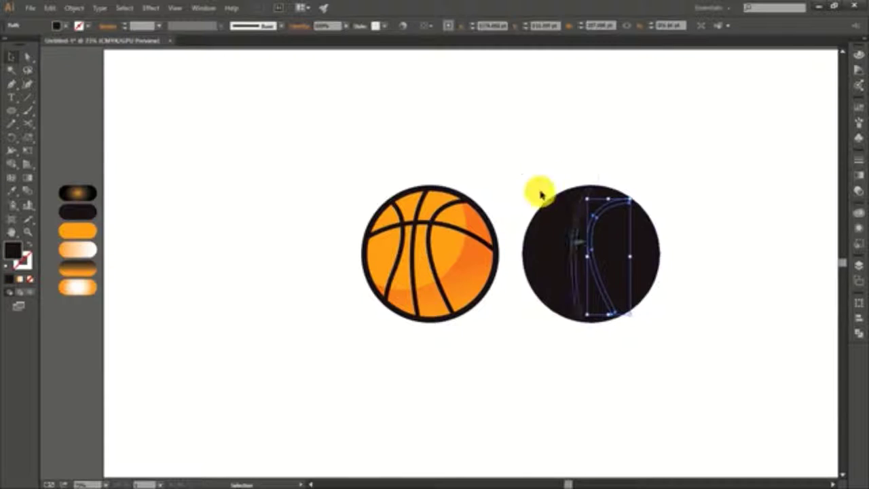
left_click(655, 350)
left_click(621, 276)
key("Delete")
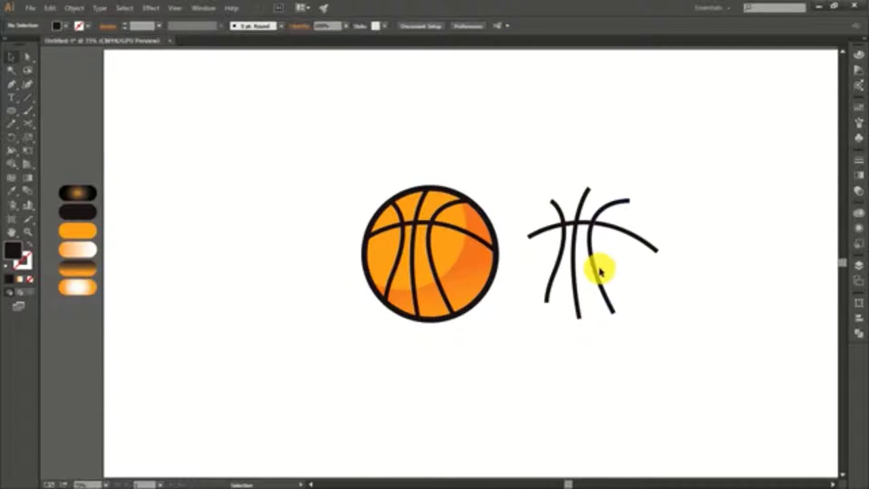
Apply a white-to-black preset gradient to the curves and lay them over the basketball's seams
left_click_drag(523, 175, 644, 323)
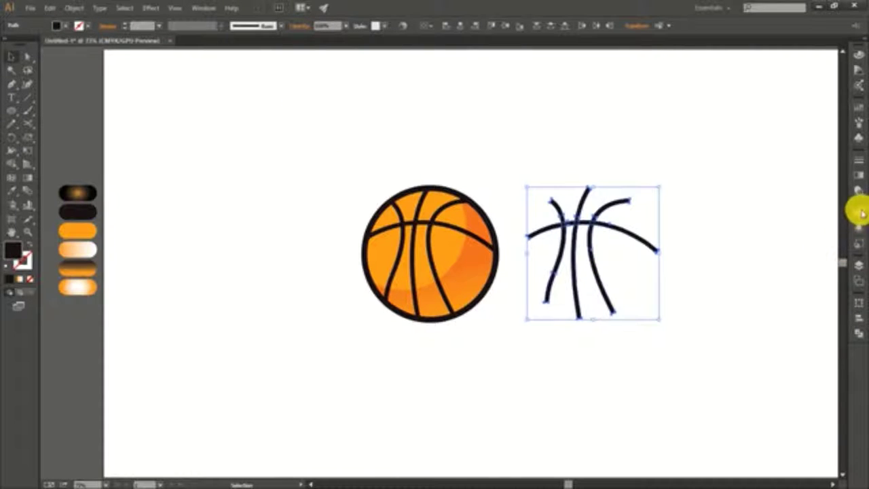
left_click(858, 181)
left_click(734, 168)
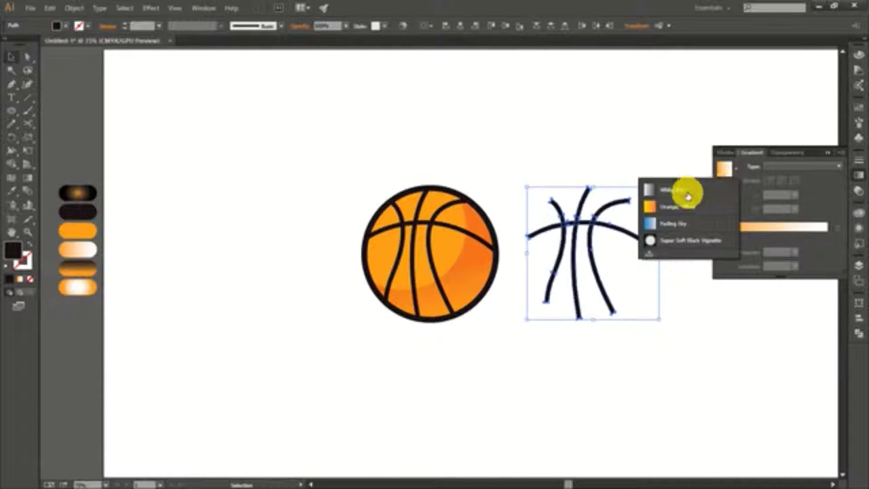
left_click(687, 186)
left_click(830, 152)
left_click(723, 130)
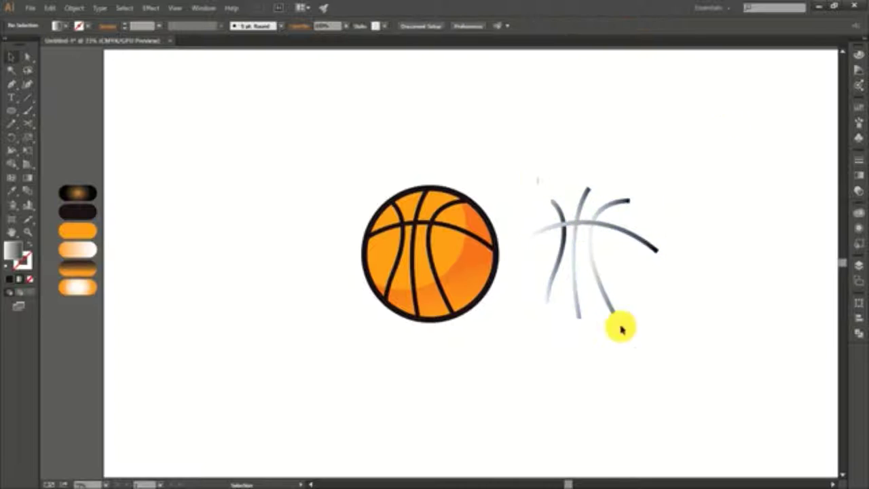
left_click(618, 325)
left_click_drag(597, 269, 435, 259)
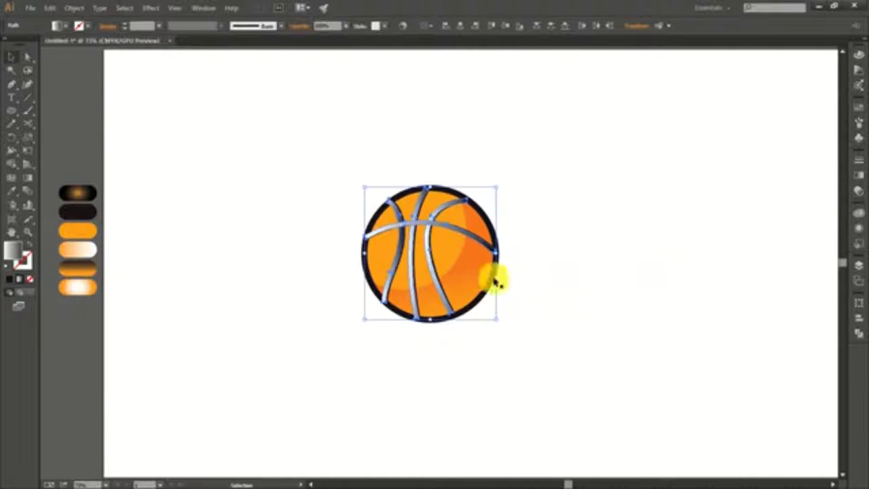
Zoom in on the basketball and marquee-select all of its paths for merging
key("v")
left_click(545, 277)
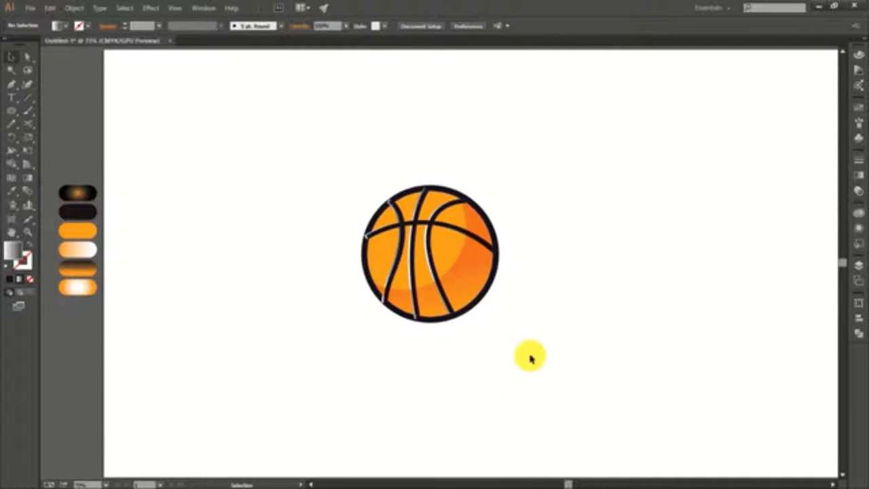
left_click(434, 327)
key("ctrl+plus")
key("ctrl+plus")
key("a")
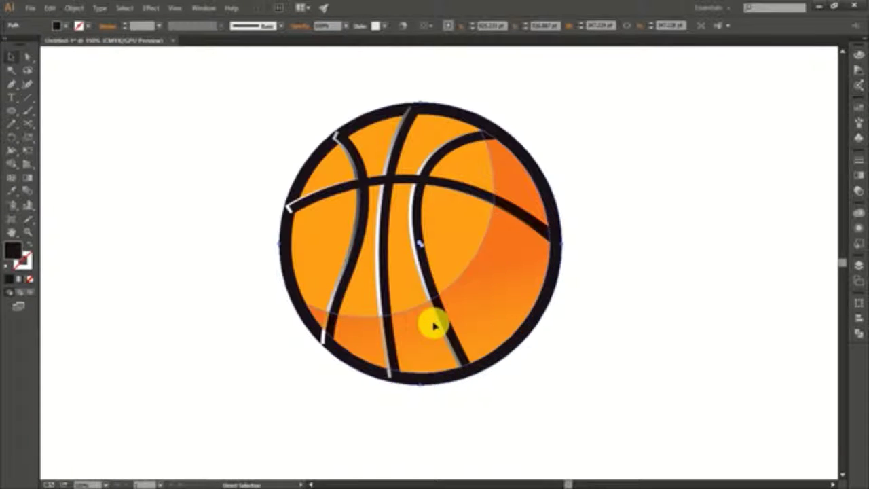
key("ctrl+plus")
key("v")
left_click_drag(212, 139, 604, 404)
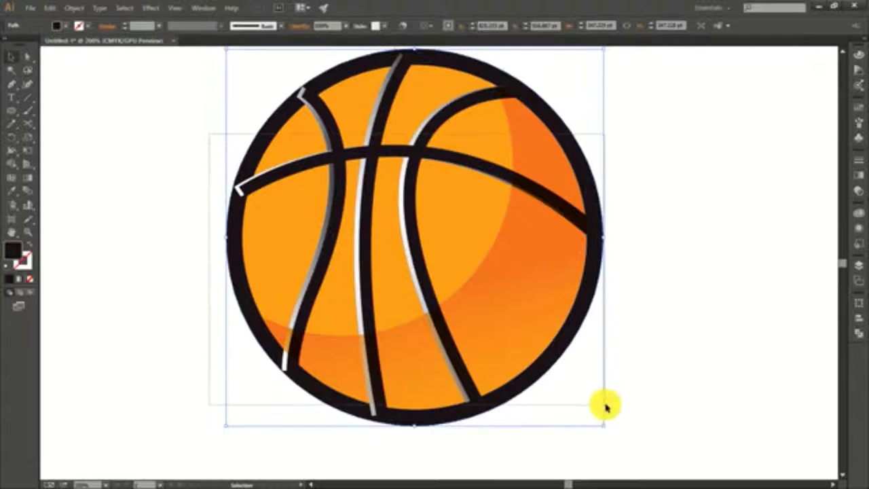
left_click(11, 163)
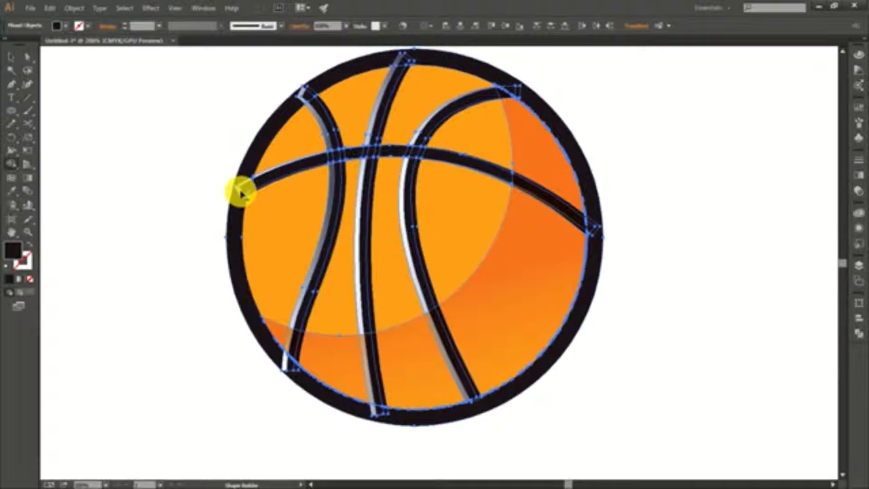
Select all of the ball's paths and give them a near-black fill
scroll(204, 169, "up", 3)
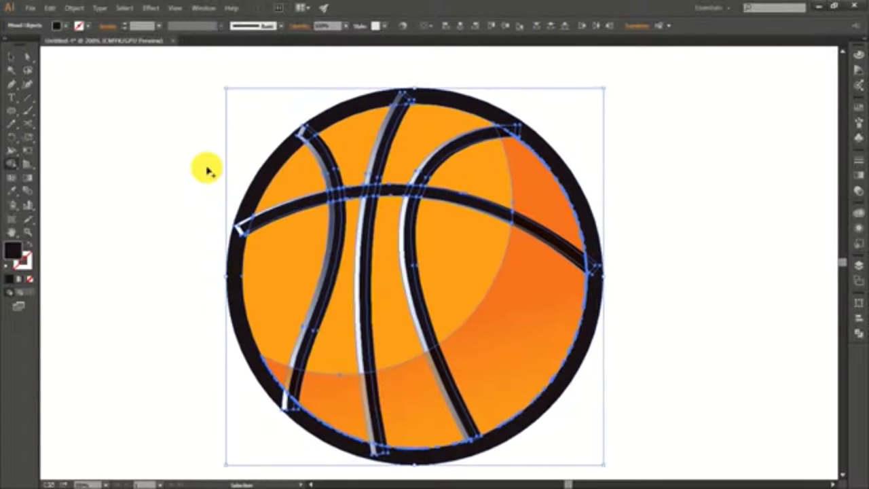
key("v")
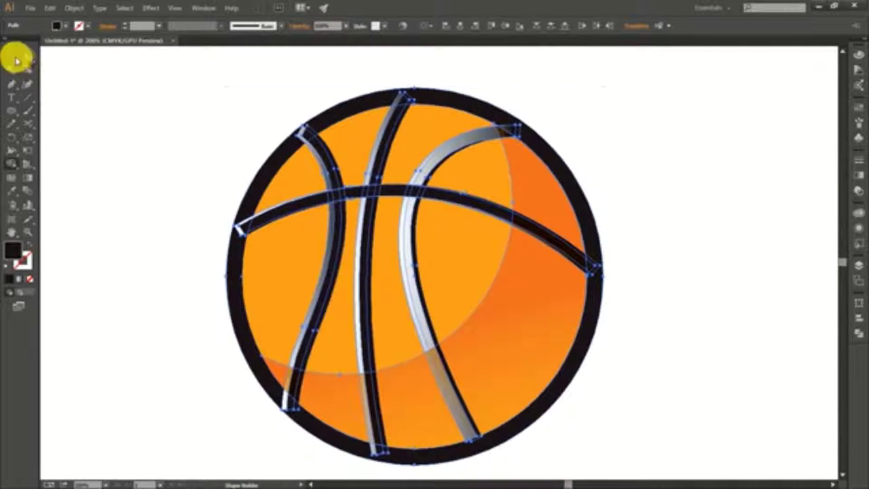
key("ctrl+shift+a")
left_click(411, 213)
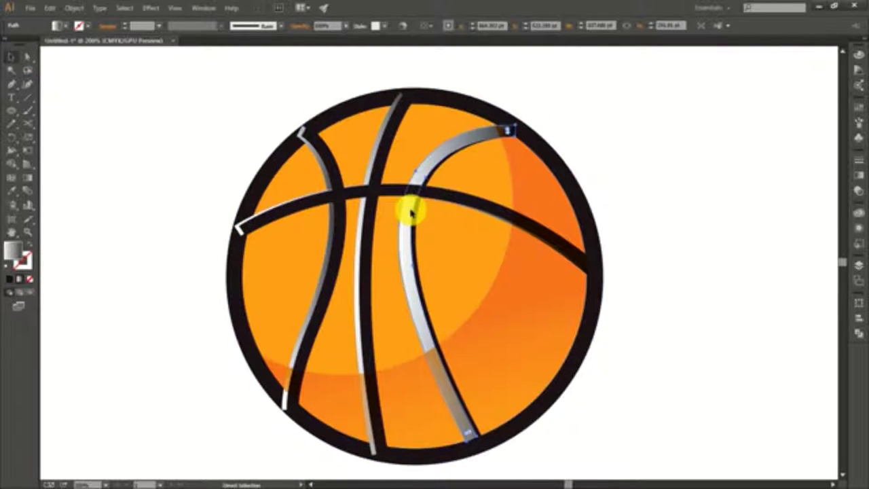
mouse_move(194, 131)
left_mouse_down()
mouse_move(572, 445)
mouse_move(611, 466)
left_mouse_up()
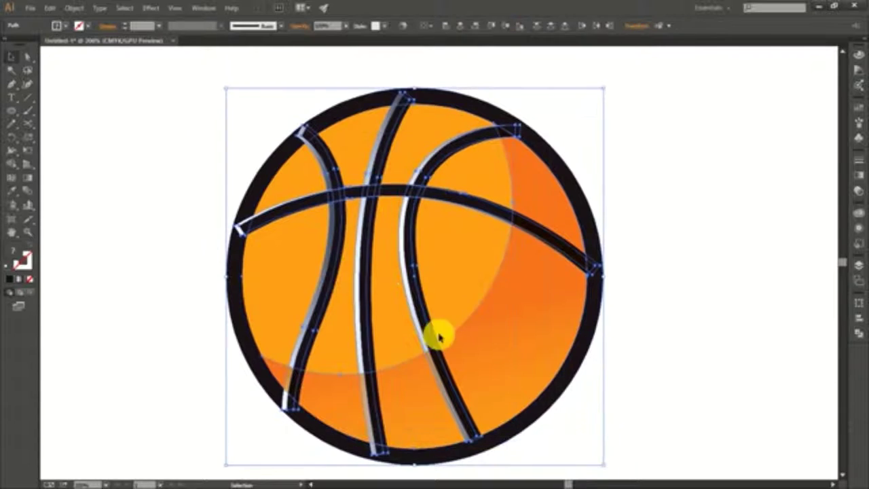
left_click(65, 26)
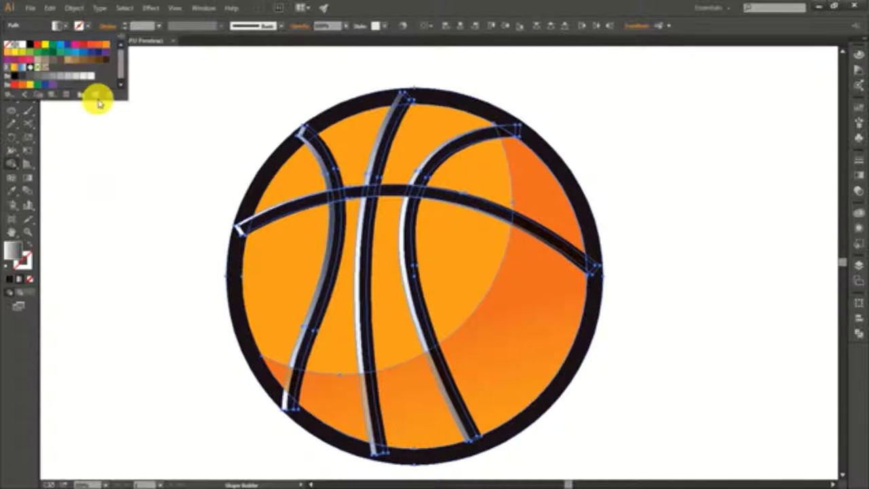
left_click(92, 65)
left_click(24, 79)
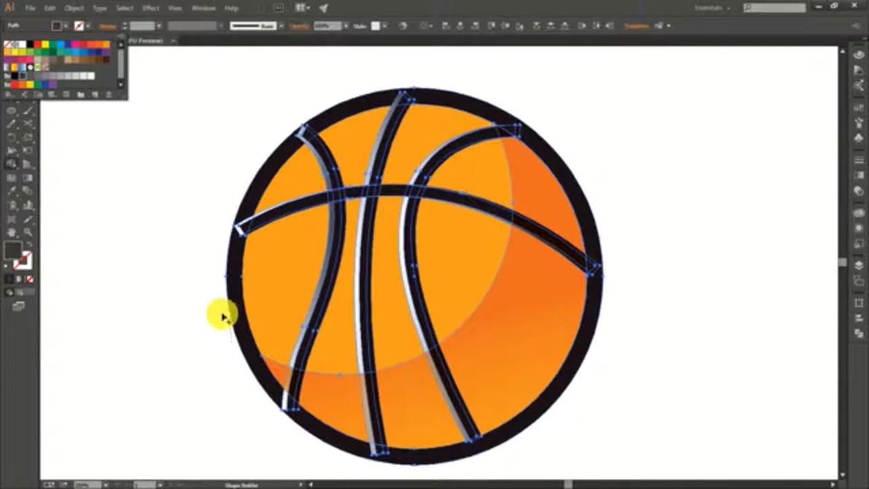
left_click(237, 230)
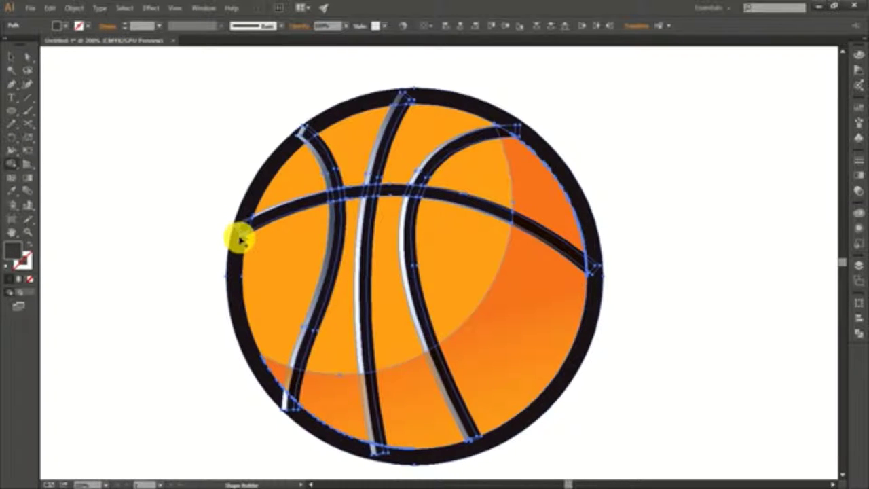
With Shape Builder, fill the left arc's top tip dark brown, undoing an unwanted rim merge
key("v")
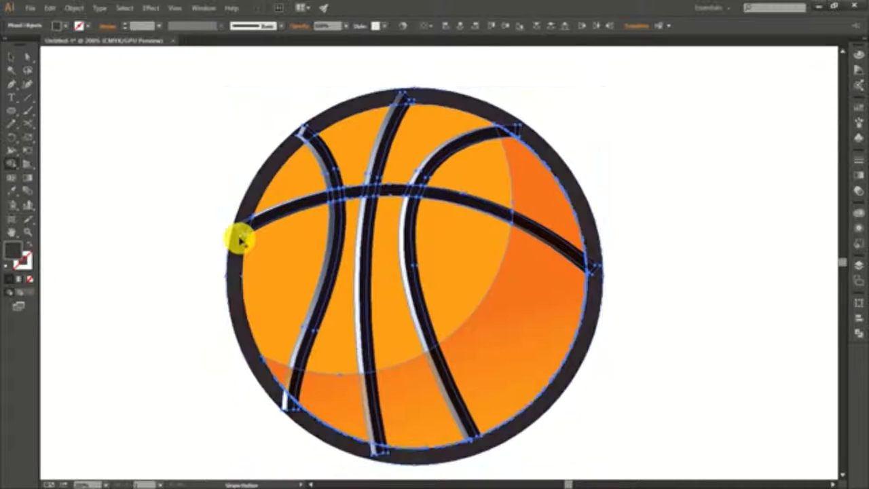
key("shift+m")
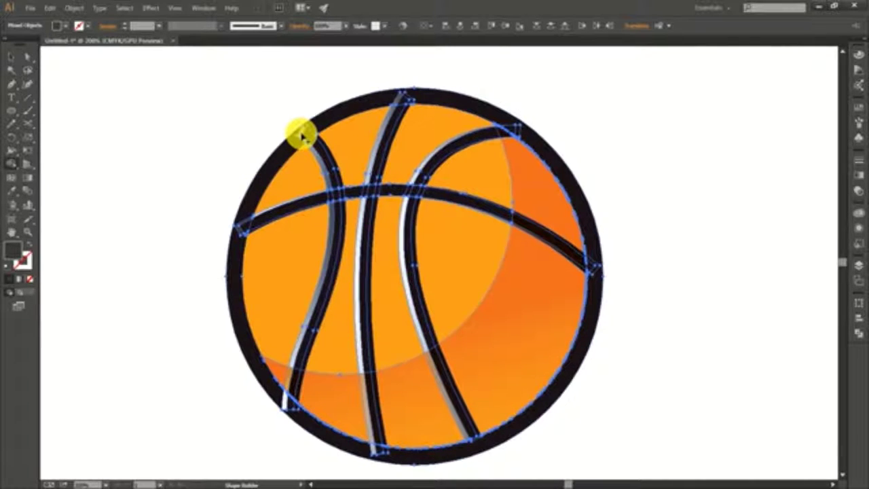
key("ctrl+equal")
key("ctrl+equal")
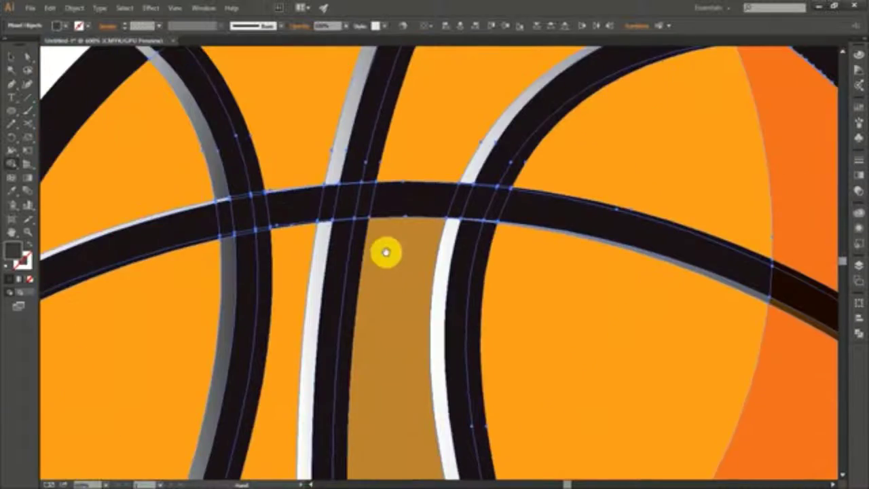
key("ctrl+equal")
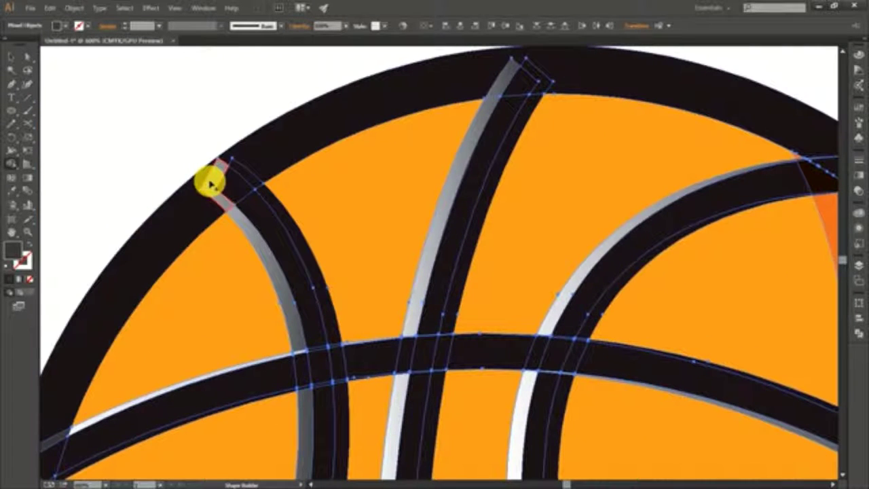
left_click(211, 183)
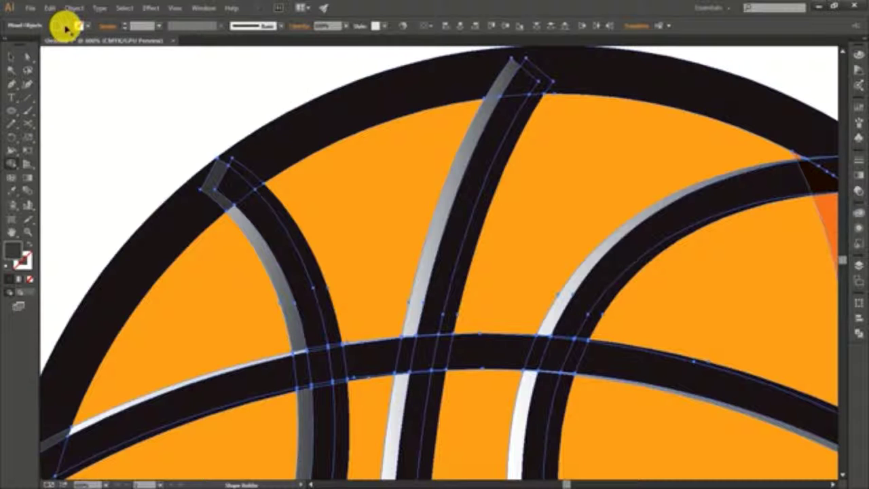
left_click(66, 25)
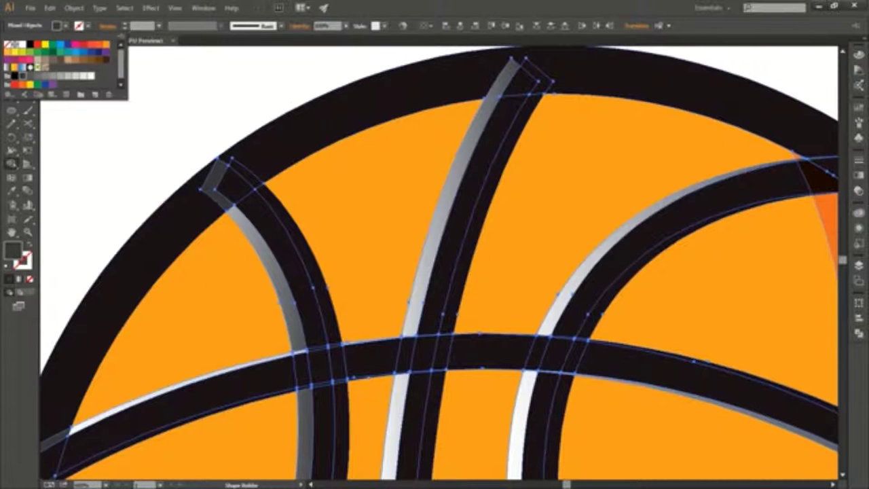
left_click(107, 63)
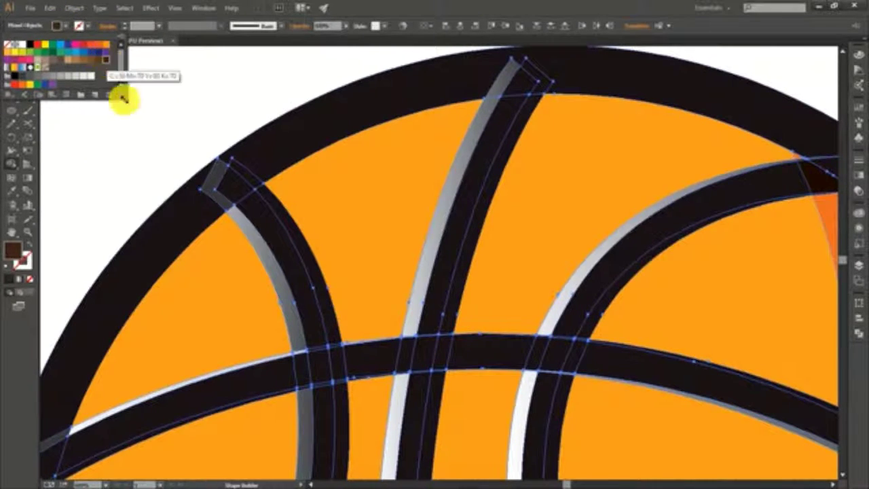
left_click(211, 191)
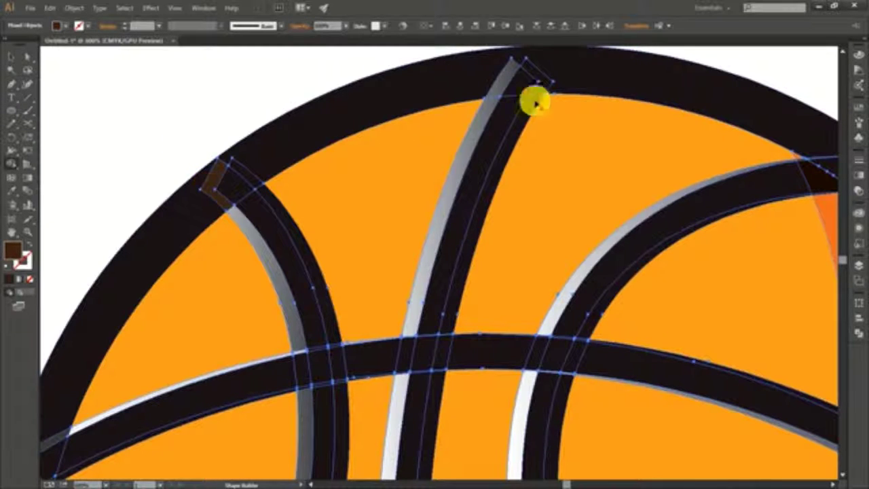
mouse_move(508, 79)
left_mouse_down()
mouse_move(499, 88)
mouse_move(496, 82)
left_mouse_up()
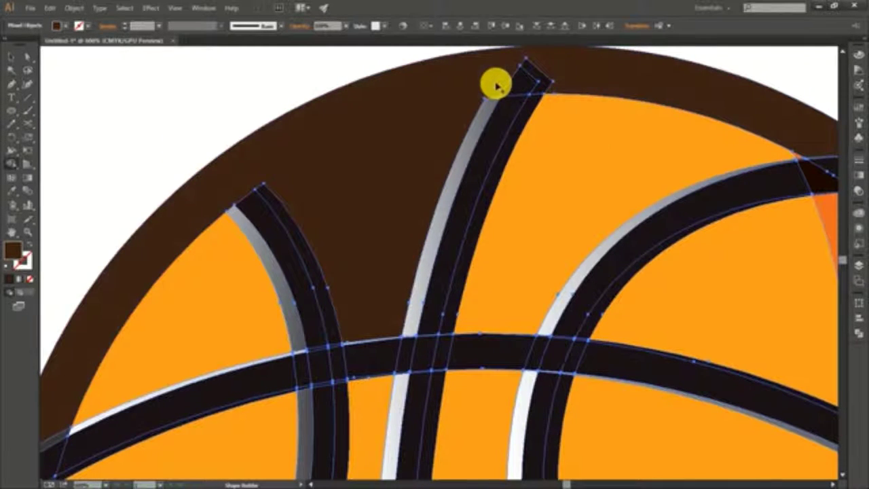
key("ctrl+z")
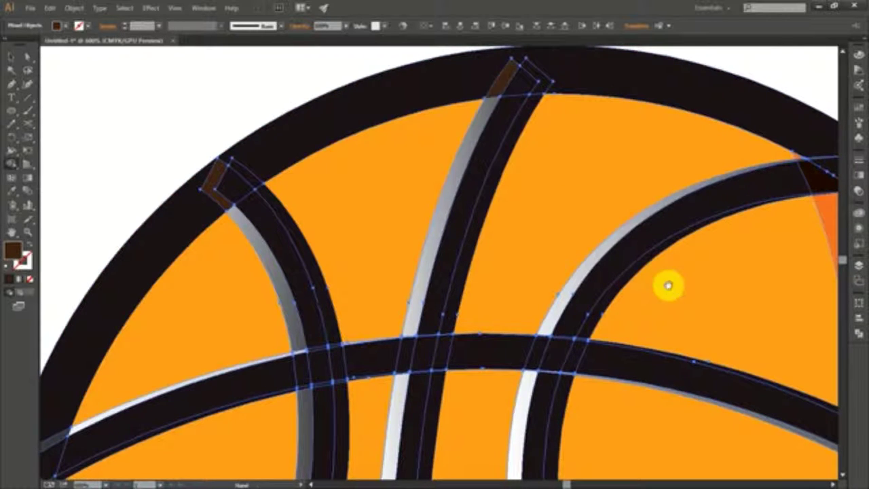
Pan around the rim to inspect its top-right, lower-left and upper-left sections
left_click_drag(668, 285, 200, 258)
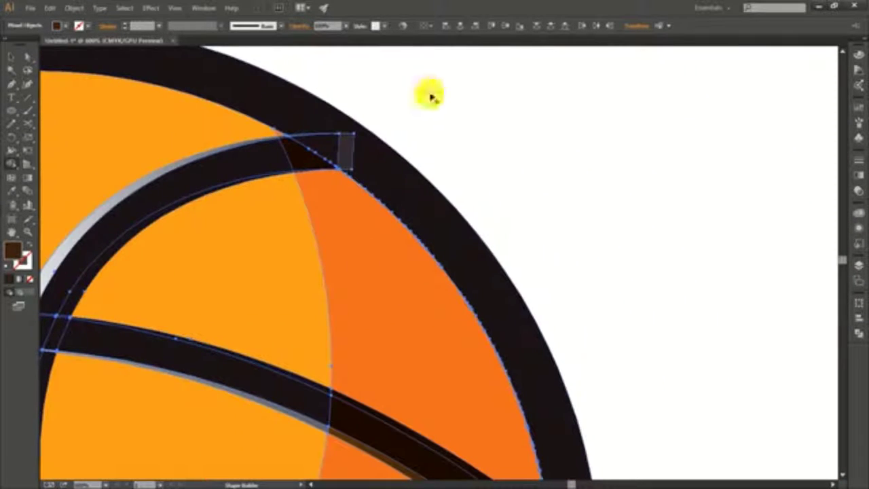
left_click_drag(468, 326, 548, 232)
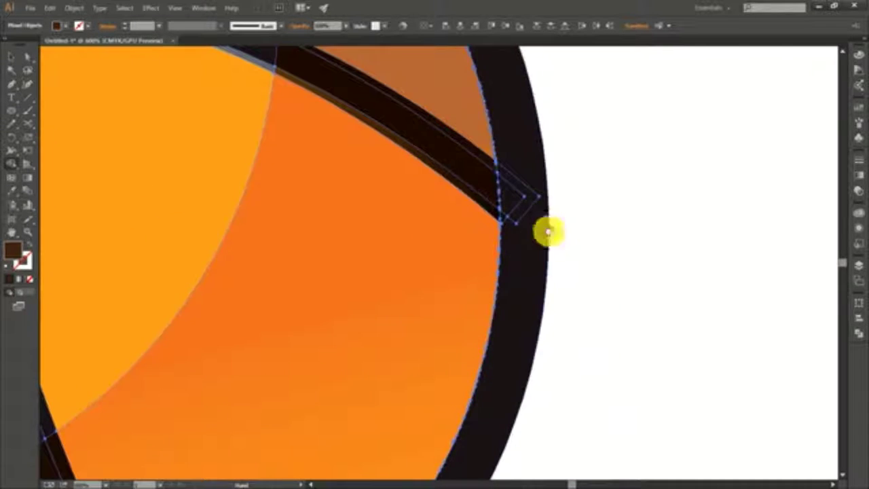
mouse_move(298, 373)
left_mouse_down()
mouse_move(479, 328)
mouse_move(457, 120)
left_mouse_up()
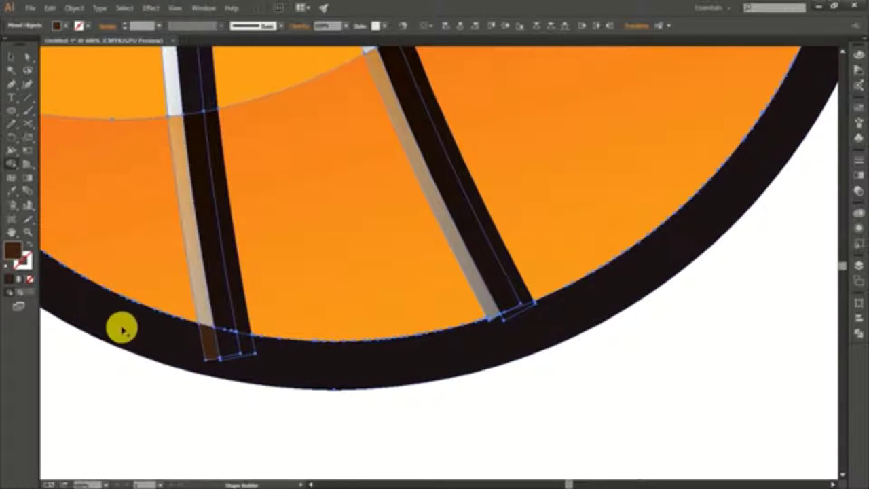
mouse_move(121, 330)
left_mouse_down()
mouse_move(493, 338)
mouse_move(534, 410)
left_mouse_up()
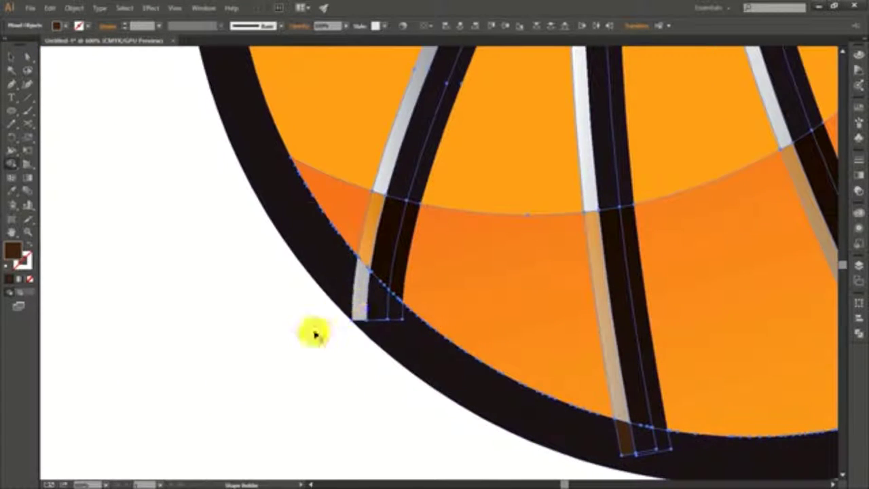
scroll(298, 293, "up", 10)
left_click_drag(318, 293, 289, 314)
Zoom in on the basketball and pick out the seam end pieces near the rim
key("ctrl+0")
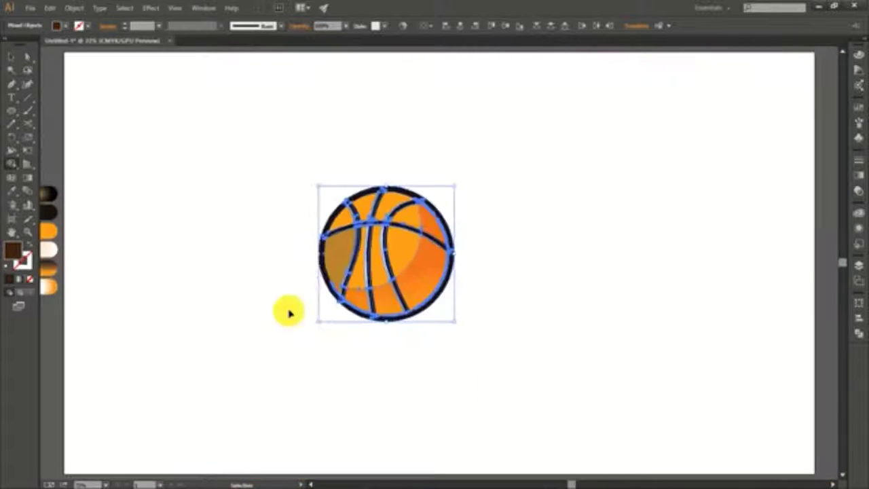
key("ctrl+equal")
key("ctrl+equal")
key("ctrl+equal")
key("shift+m")
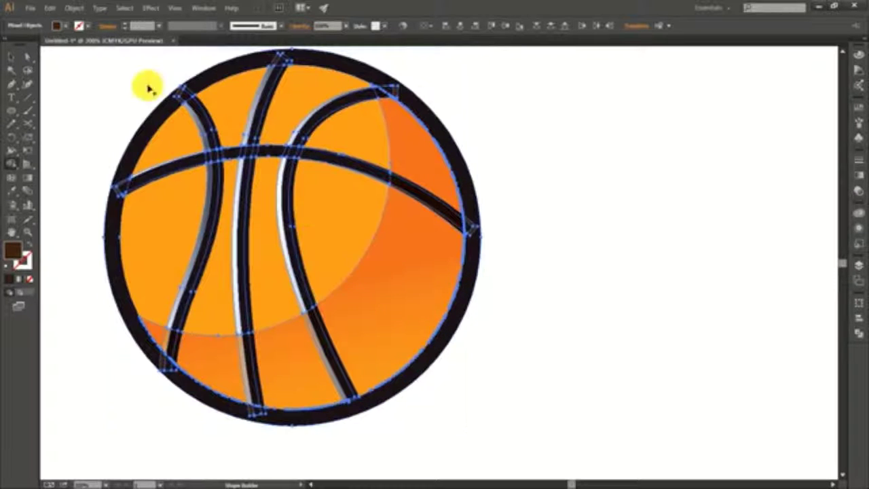
left_click(11, 57)
left_click(97, 140)
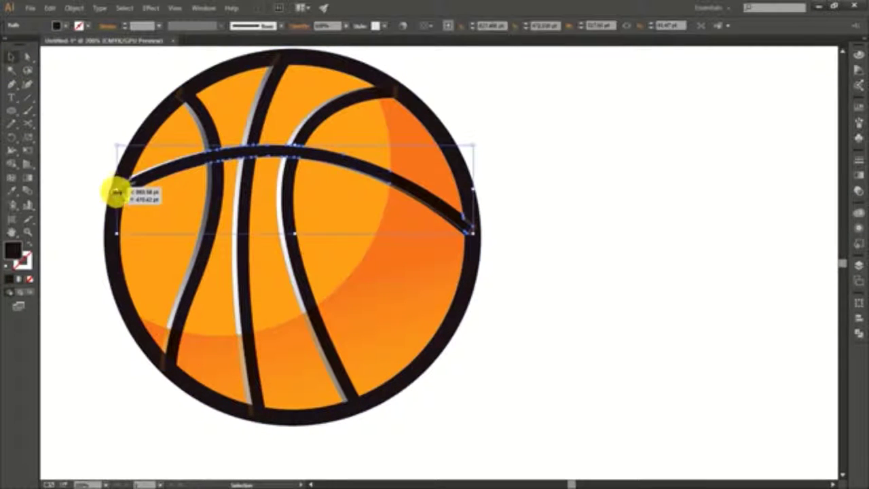
left_click(114, 192)
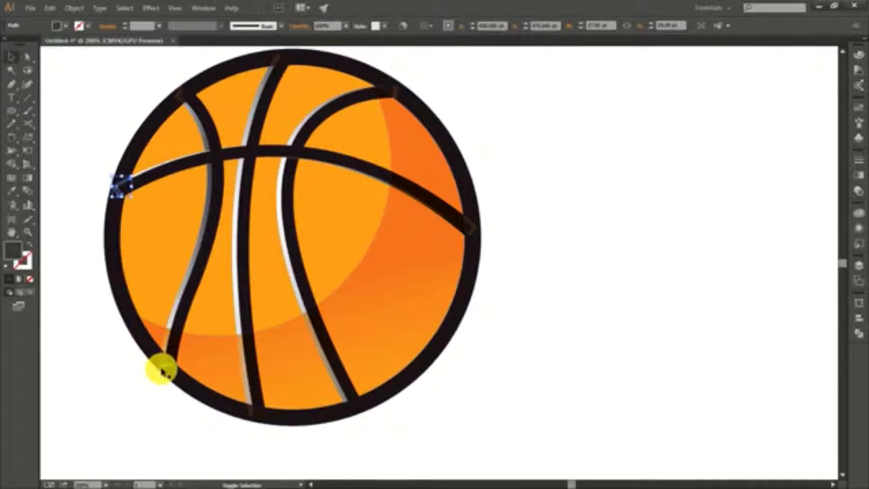
left_click(156, 363, "shift")
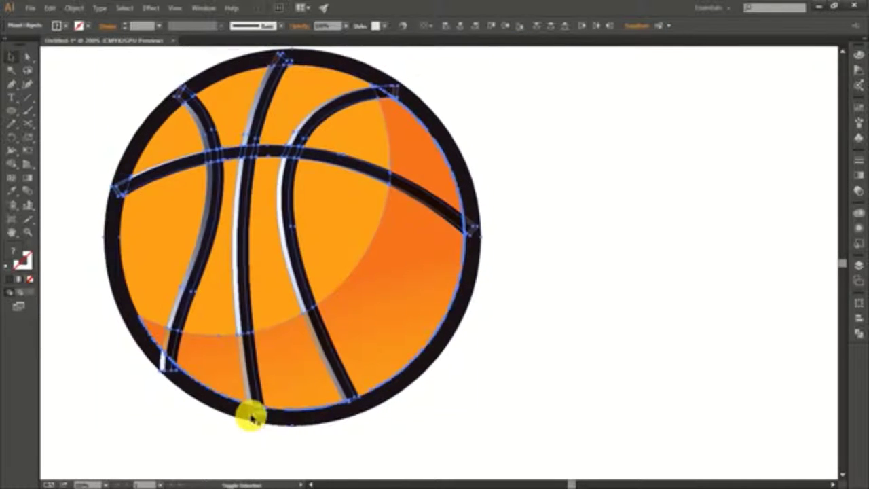
left_click(244, 423)
left_click(248, 415)
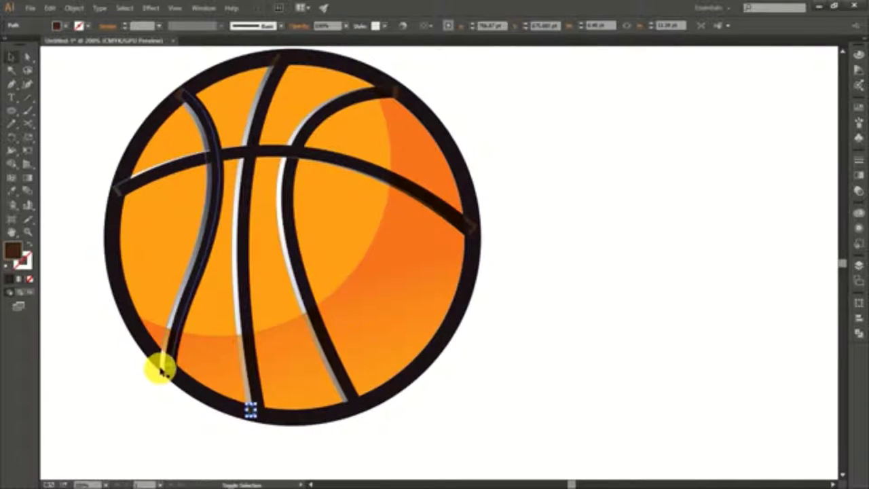
Move the seam endpoint anchors, including the middle seam's top end, onto the black rim
key("v")
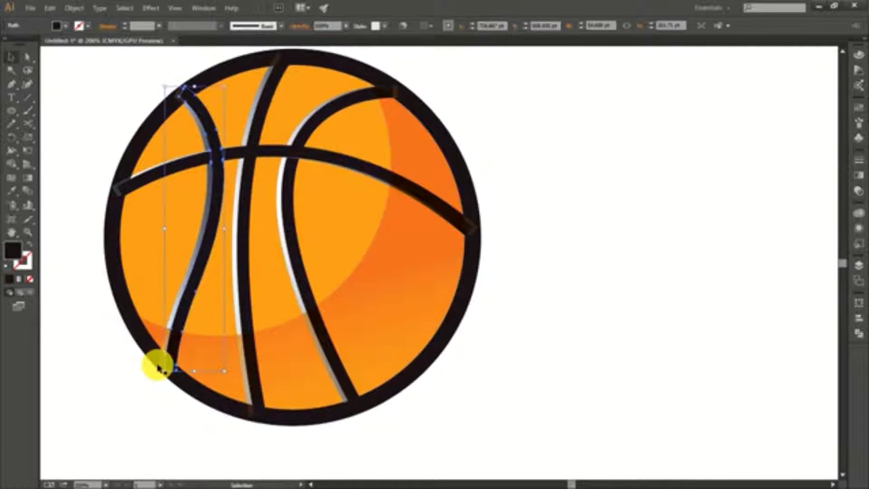
left_click(160, 366)
key("a")
left_click(116, 181)
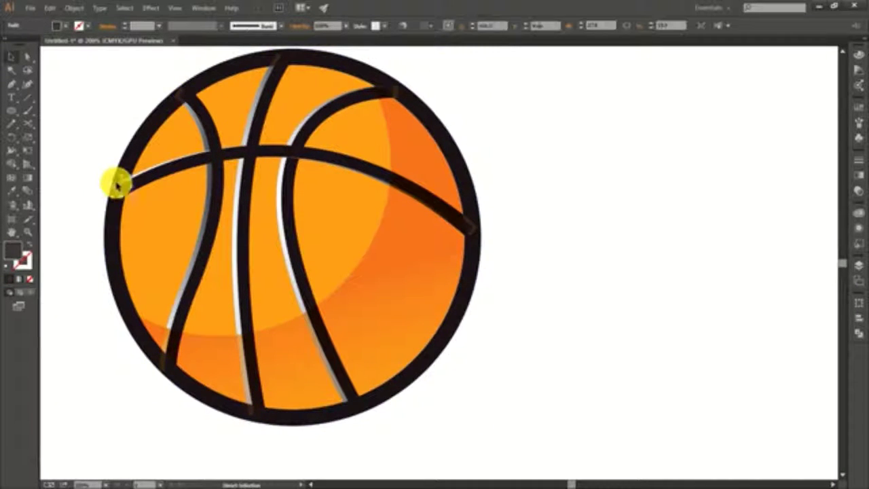
left_click(178, 99)
left_click_drag(266, 68, 280, 59)
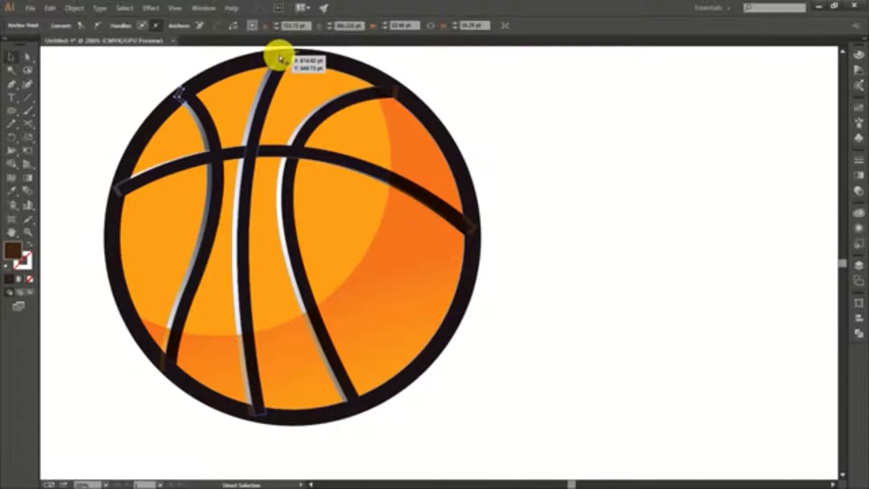
left_click(391, 93)
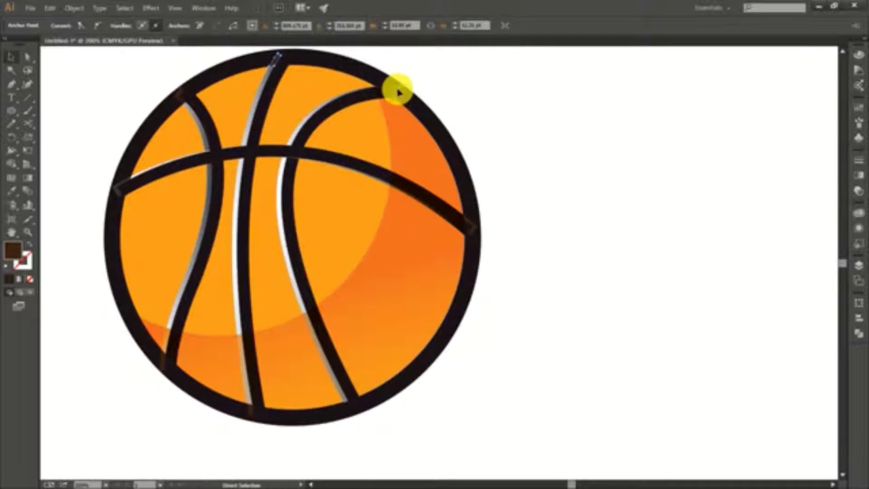
left_click(469, 226)
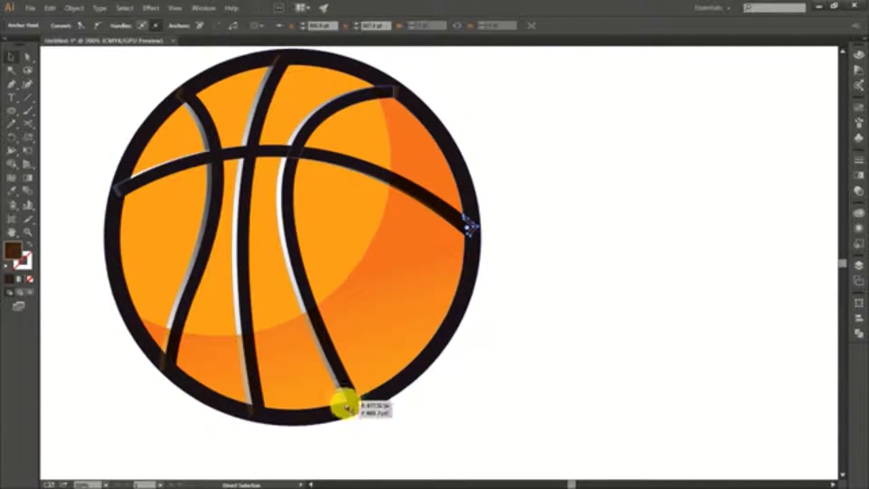
left_click(250, 410)
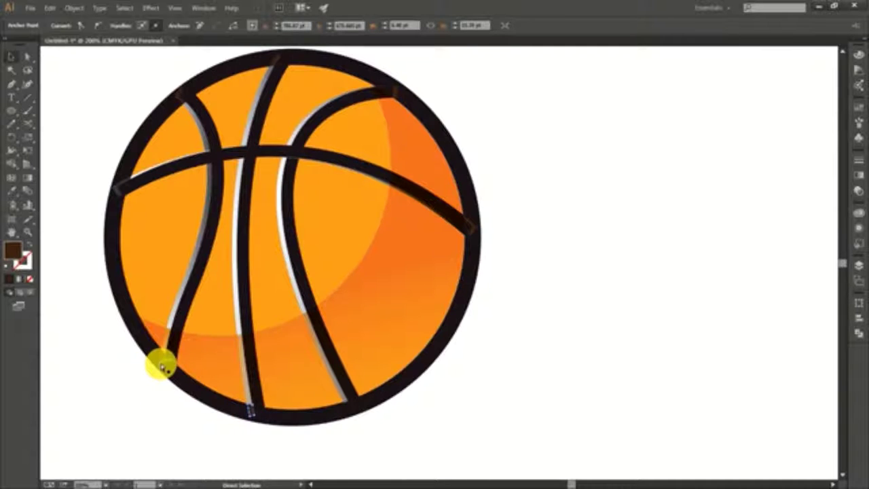
left_click(162, 361)
left_click(110, 183)
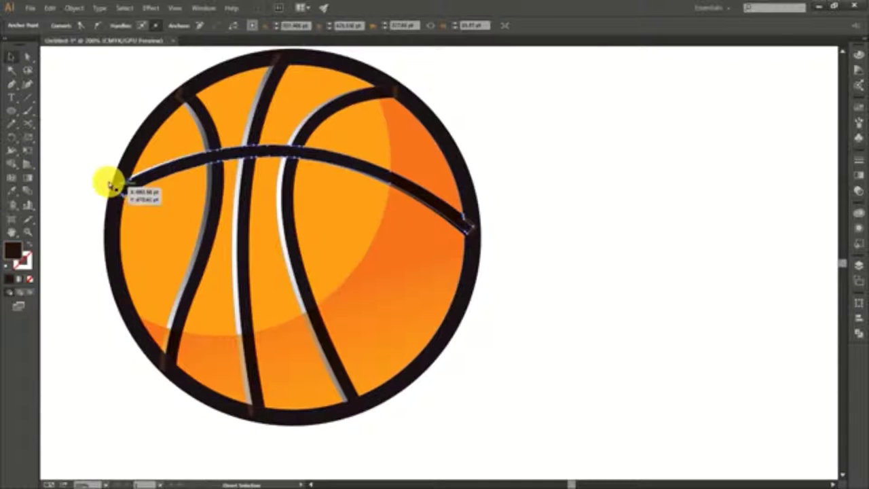
Select the left, bottom, right and top-right seam end pieces together
key("v")
left_click(97, 178)
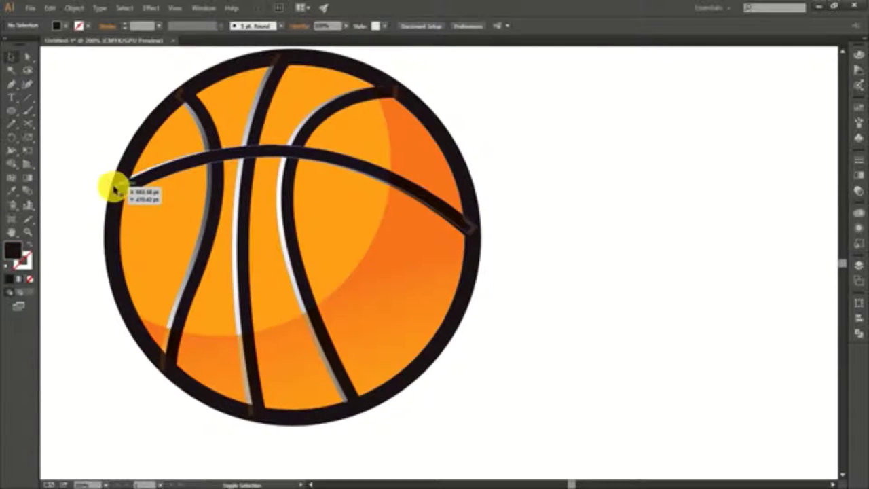
left_click(115, 189)
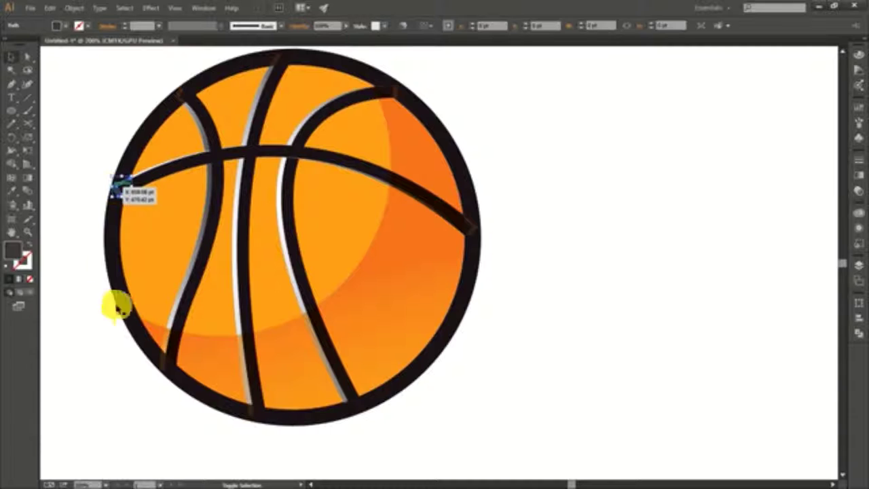
left_click(250, 416, "shift")
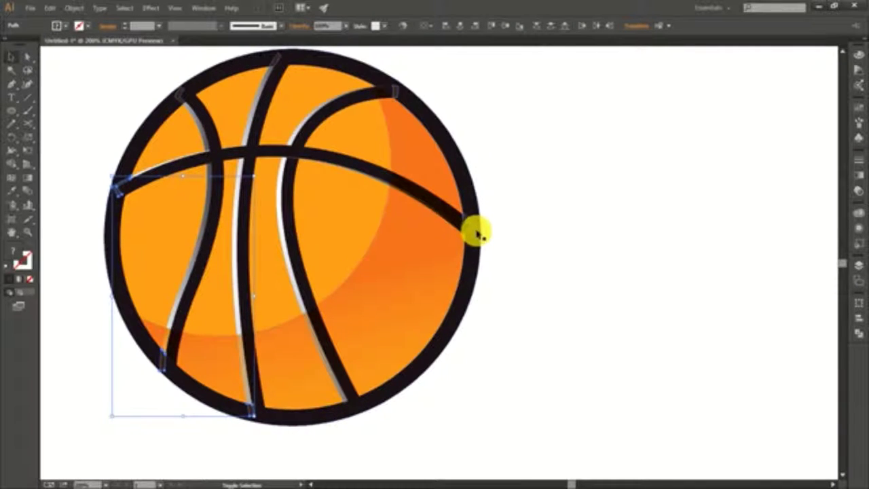
left_click(477, 233, "shift")
left_click(398, 83, "shift")
left_click(311, 52, "shift")
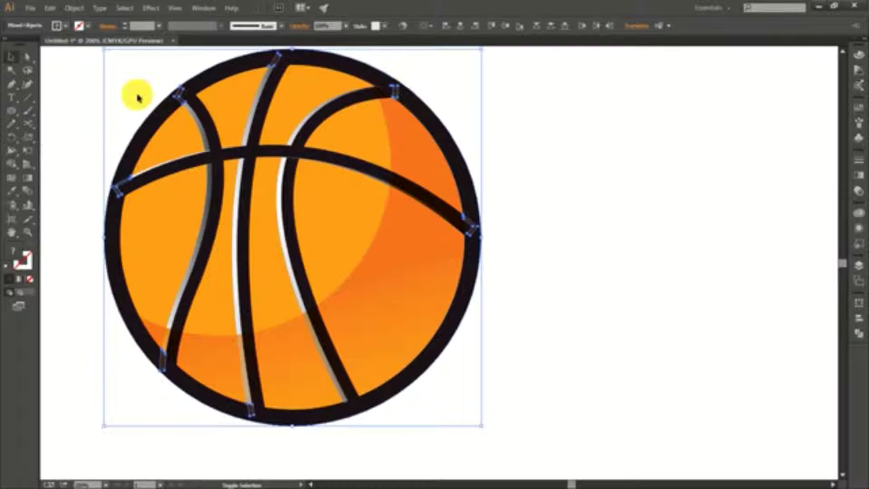
Fill the selected end pieces with the rim's black using the Eyedropper
left_click(64, 26)
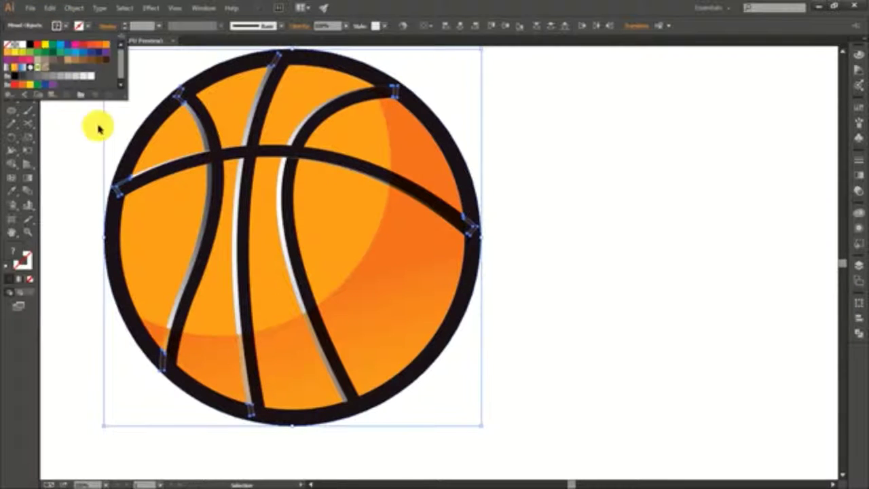
key("Escape")
key("i")
left_click(139, 146)
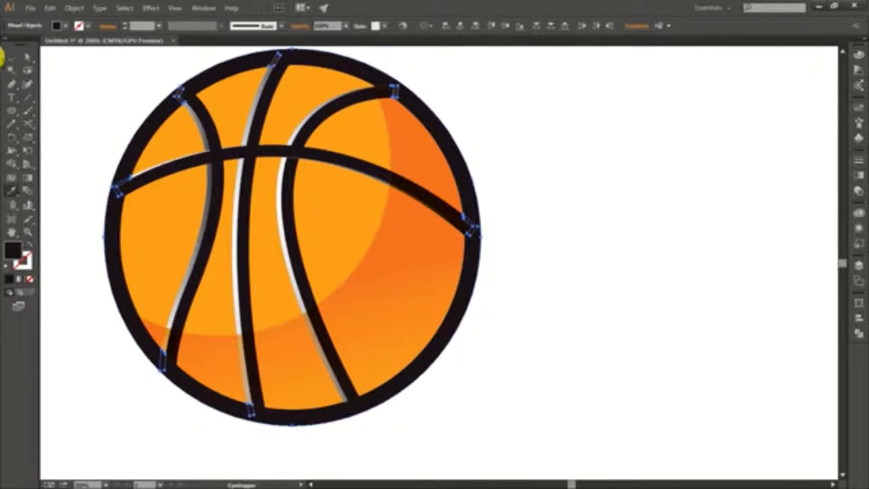
left_click(10, 57)
left_click(628, 225)
key("ctrl+0")
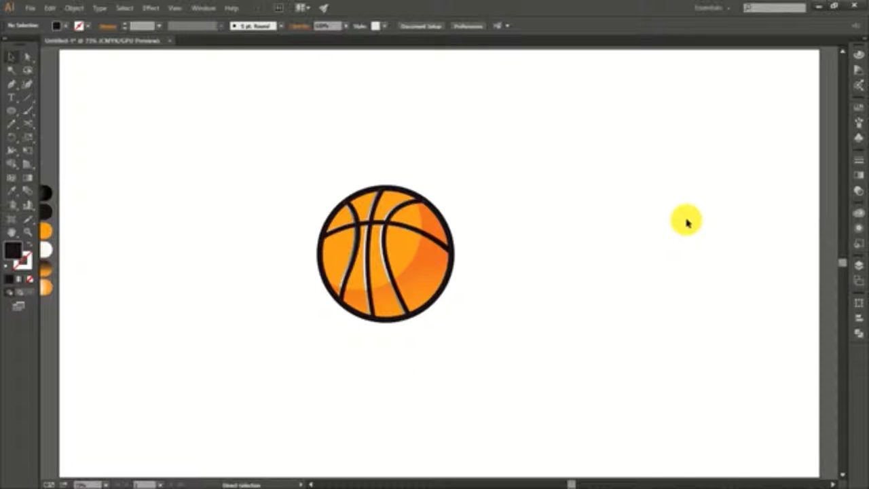
Group the basketball's pieces and move the ball to the artboard's upper right
left_click_drag(310, 205, 462, 340)
right_click(391, 240)
left_click(449, 290)
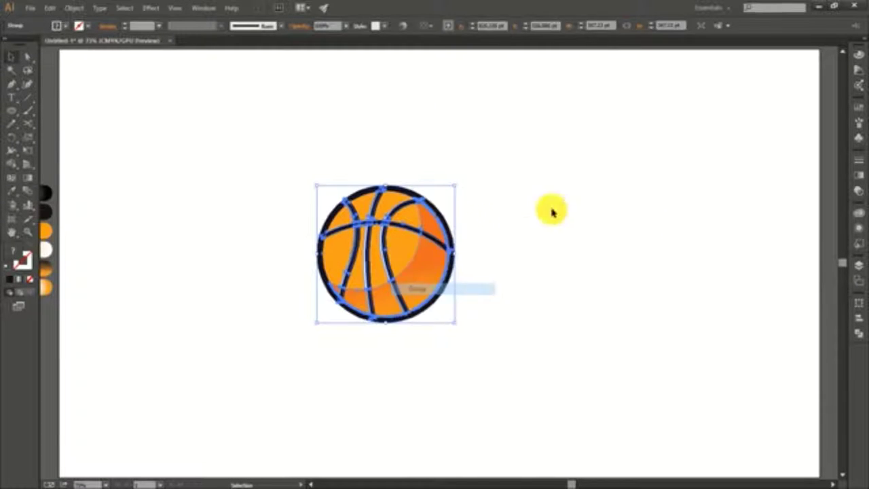
left_click_drag(420, 285, 725, 199)
left_click(737, 276)
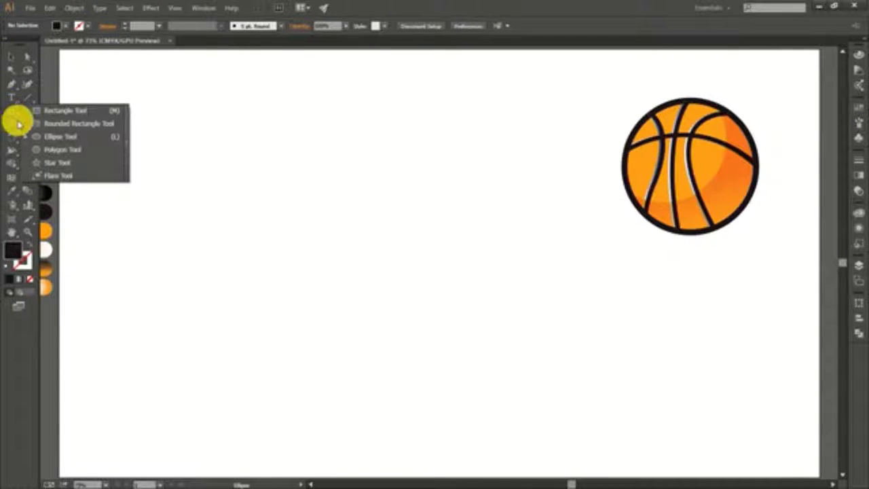
Draw a black hexagon, rotate it onto a point, then centre and enlarge it
left_click_drag(11, 118, 47, 148)
left_click_drag(277, 202, 321, 277)
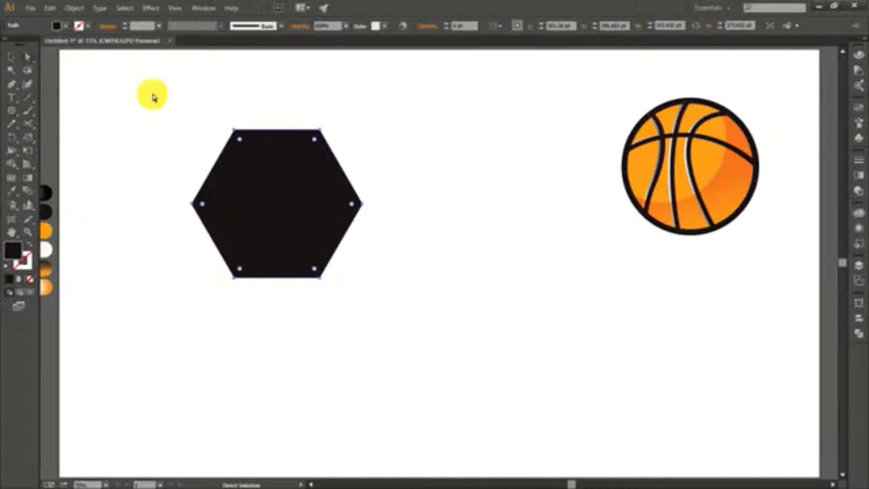
left_click(14, 58)
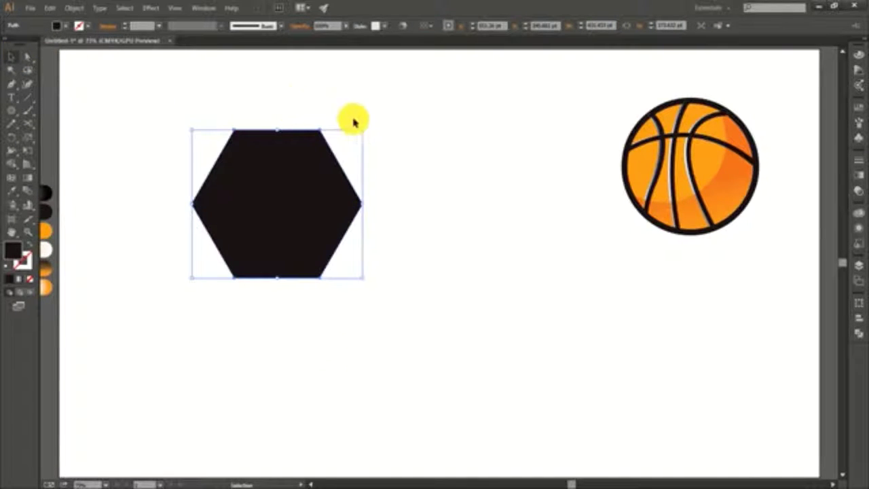
left_click_drag(367, 126, 397, 305)
left_click_drag(296, 220, 414, 280)
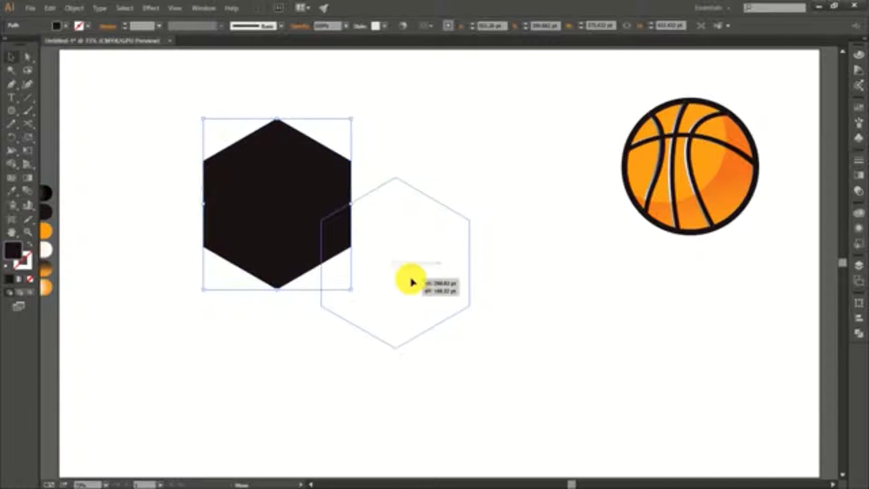
left_click_drag(469, 349, 489, 371)
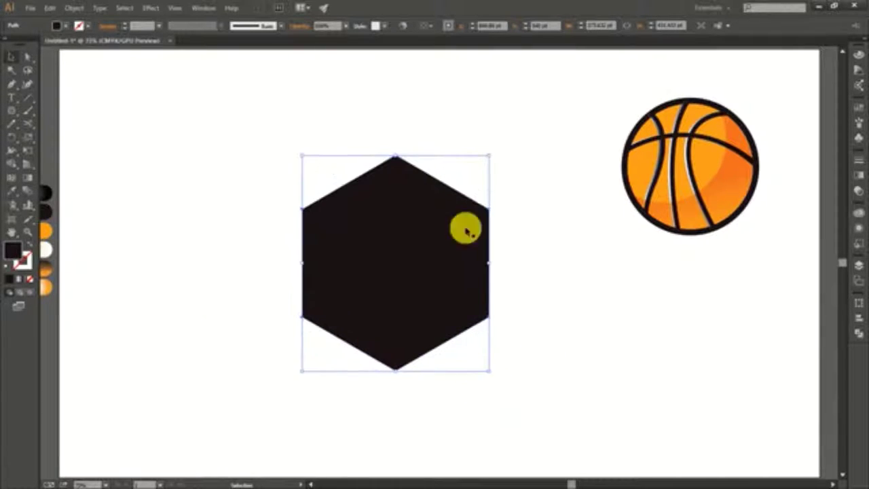
Round the hexagon's lower corners into a shield shape with the live corner widget
left_click(27, 56)
mouse_move(291, 120)
left_mouse_down()
mouse_move(429, 180)
mouse_move(395, 192)
left_mouse_up()
left_click(286, 180)
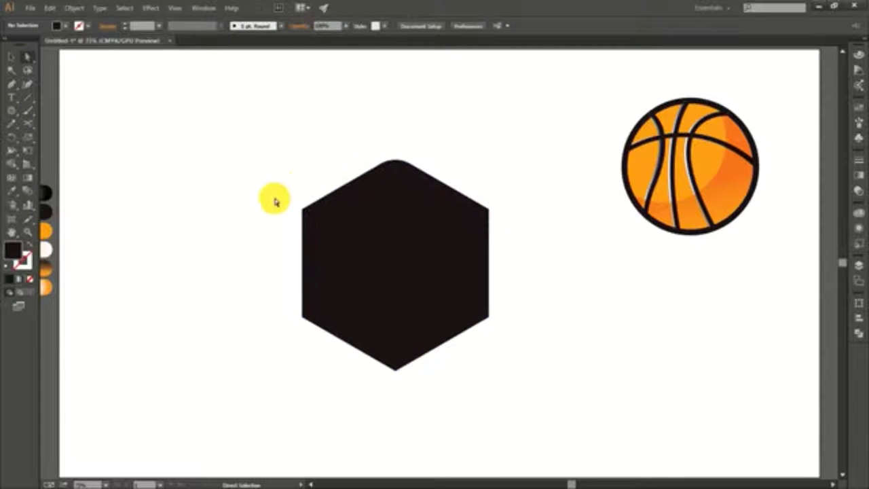
left_click_drag(283, 315, 614, 350)
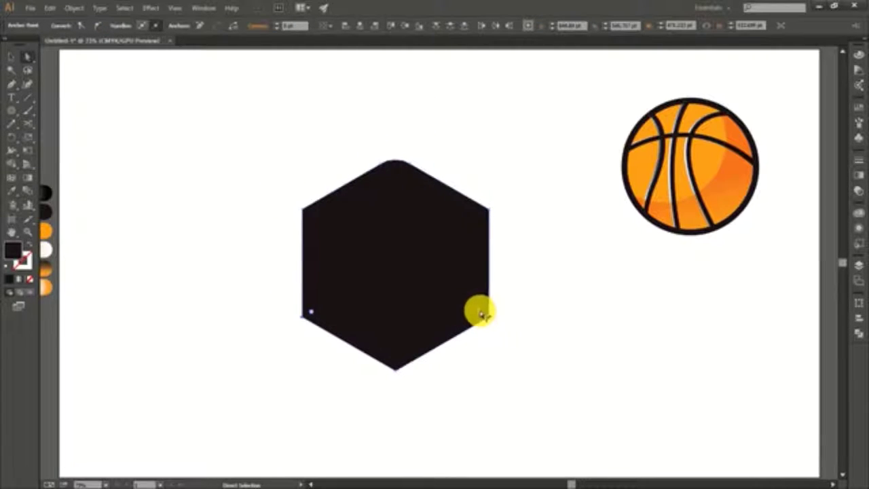
left_click_drag(480, 313, 275, 149)
key("ctrl+z")
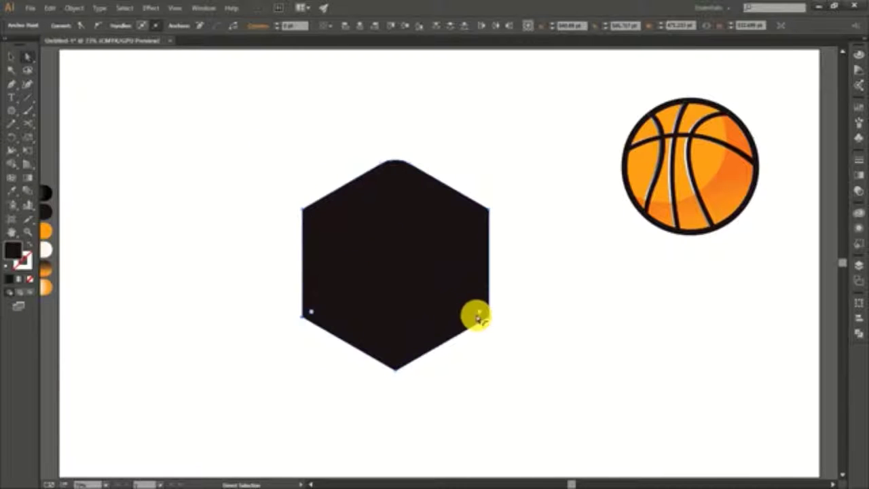
mouse_move(471, 308)
left_mouse_down()
mouse_move(291, 213)
mouse_move(98, 73)
left_mouse_up()
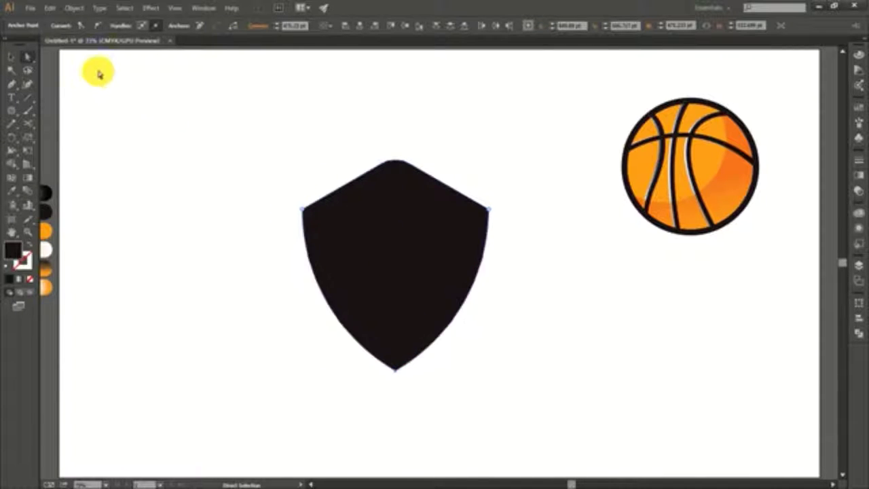
Place the basketball on the shield's top edge and send it behind the shield
left_click(17, 59)
mouse_move(717, 203)
left_mouse_down()
mouse_move(417, 219)
mouse_move(417, 253)
left_mouse_up()
key("ctrl+shift+bracketleft")
Bring the basketball in front of the shield
left_click(502, 194)
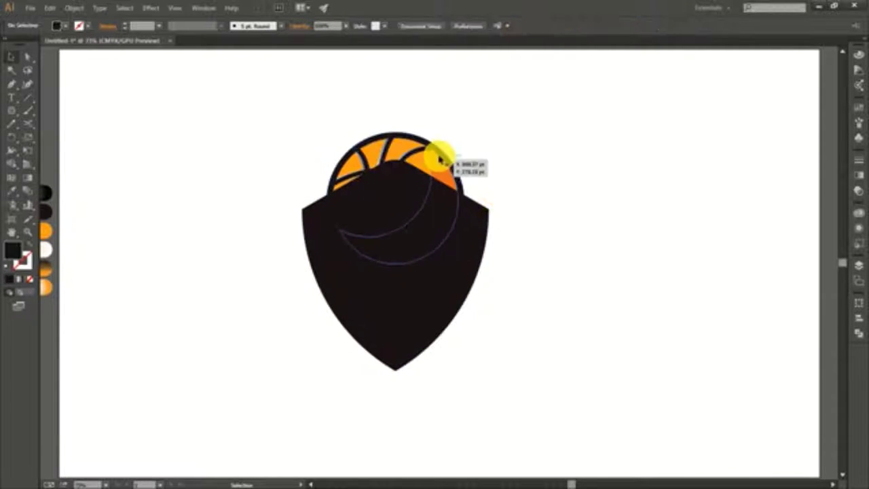
right_click(440, 159)
left_click(582, 244)
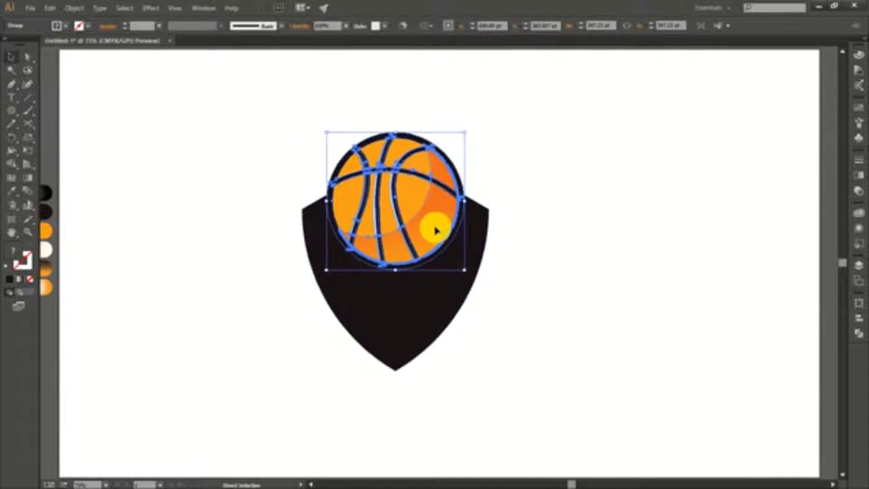
left_click(640, 237)
Widen the shield symmetrically and shorten it by raising its bottom point
key("ctrl+equal")
key("ctrl+equal")
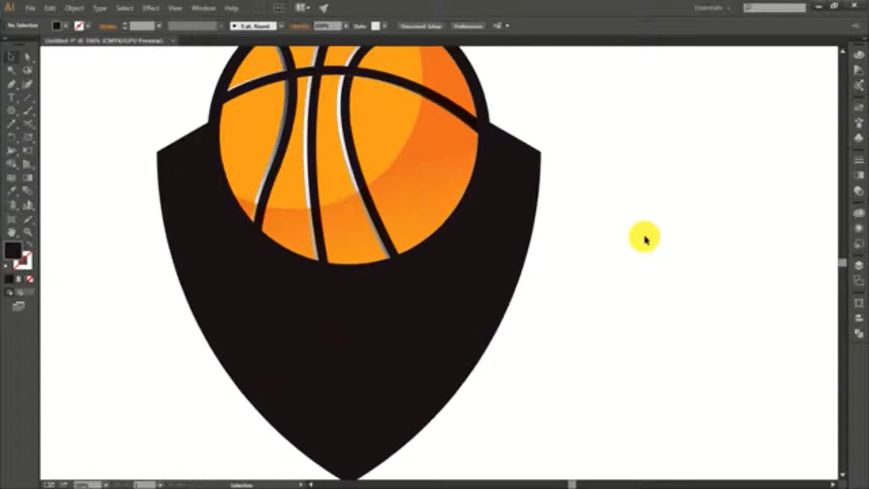
left_click(514, 277)
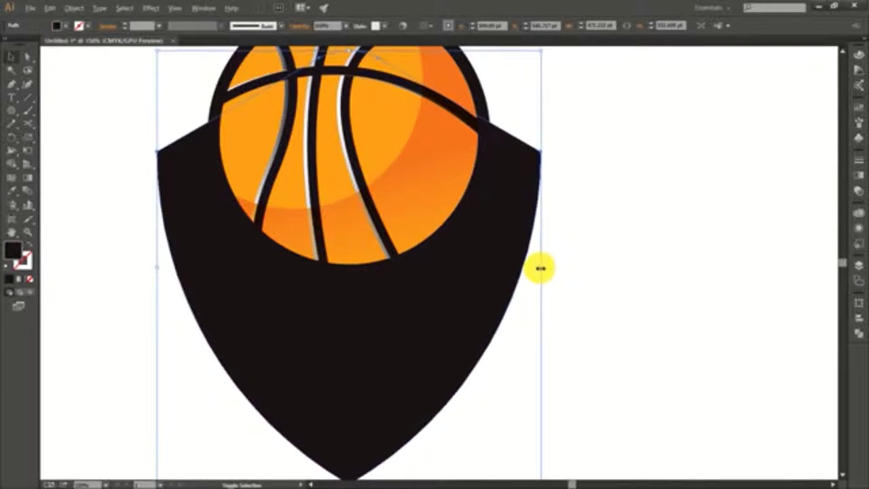
left_click_drag(540, 268, 556, 275)
left_click(623, 249)
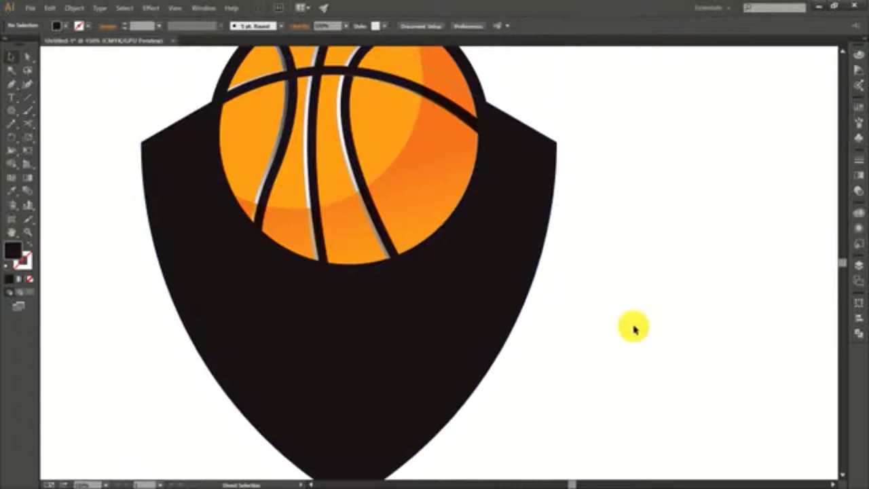
key("ctrl+0")
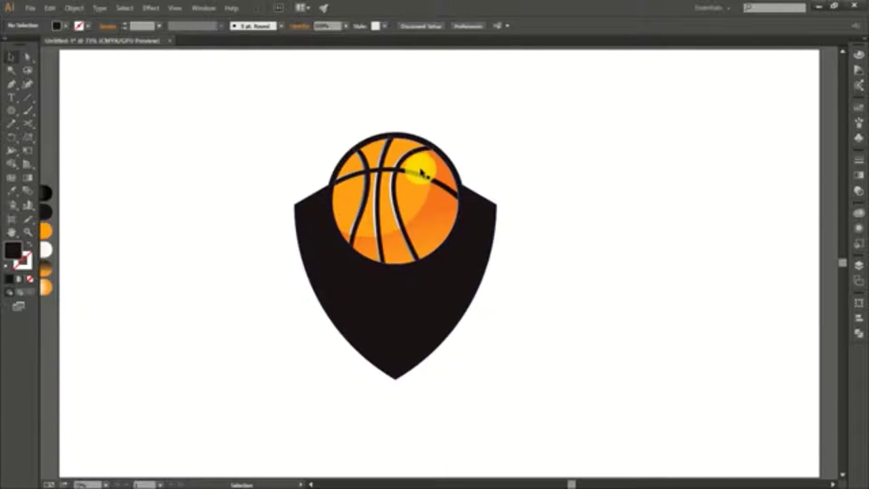
left_click(427, 340)
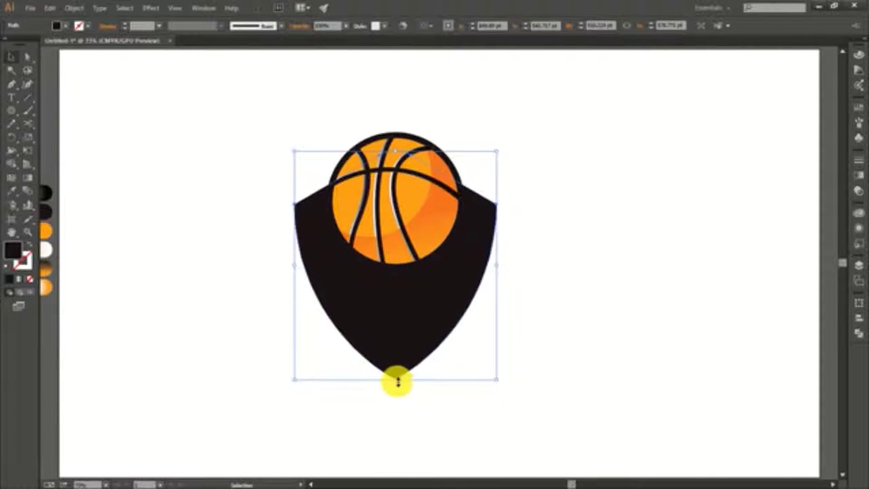
left_click_drag(398, 382, 395, 354)
left_click(599, 344)
Scale the basketball down and move it up on the shield
left_click(448, 202)
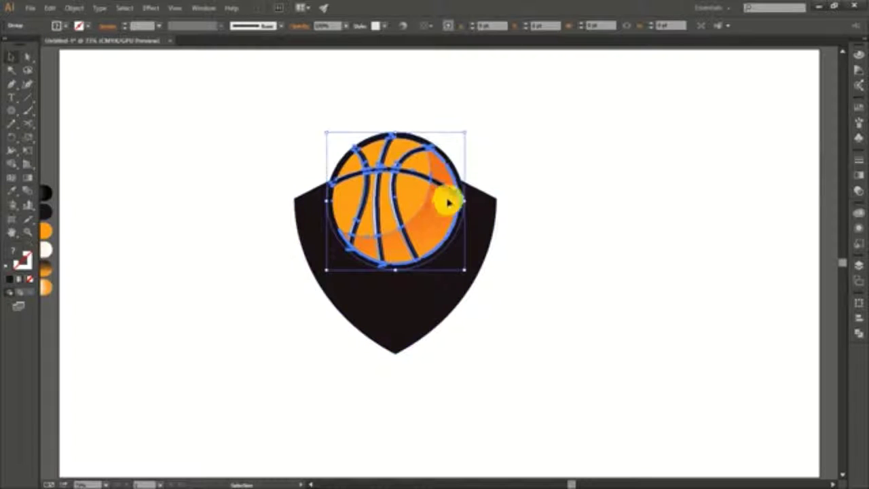
left_click_drag(464, 131, 456, 143)
left_click_drag(413, 194, 414, 174)
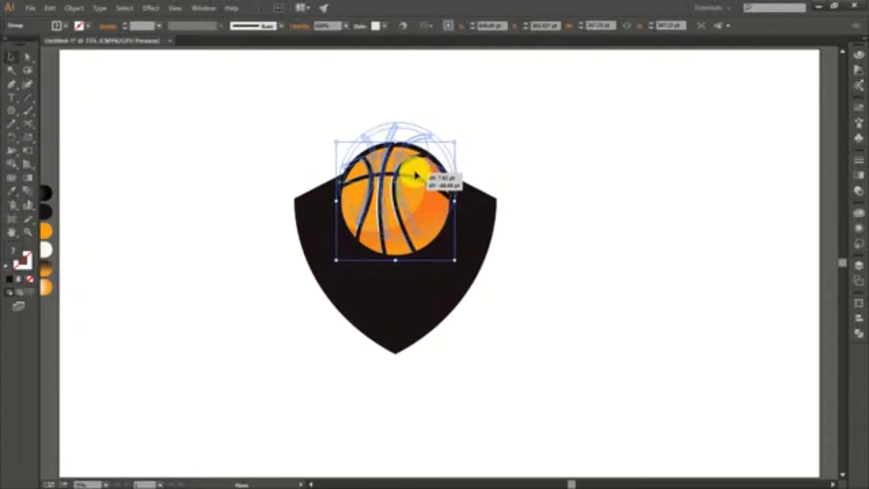
left_click(489, 257)
Centre the basketball and shield horizontally with Align Horizontal Center
left_click(413, 194)
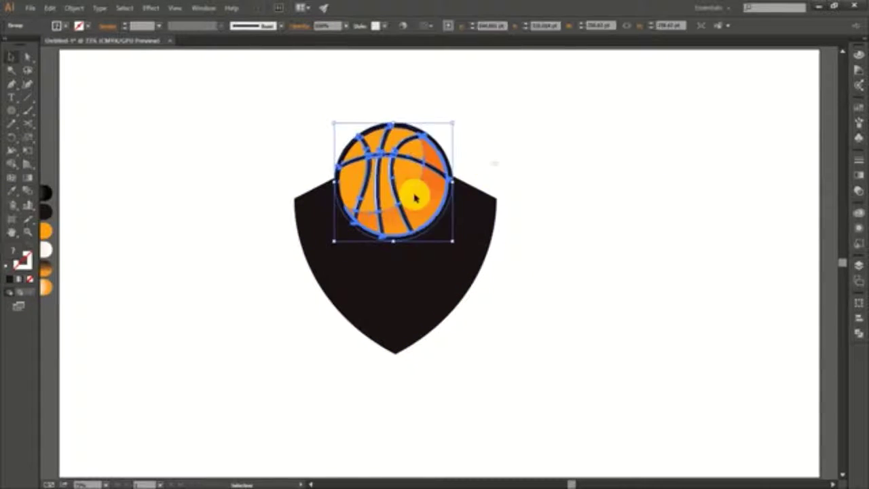
left_click(475, 204, "shift")
left_click(456, 28)
left_click(524, 271)
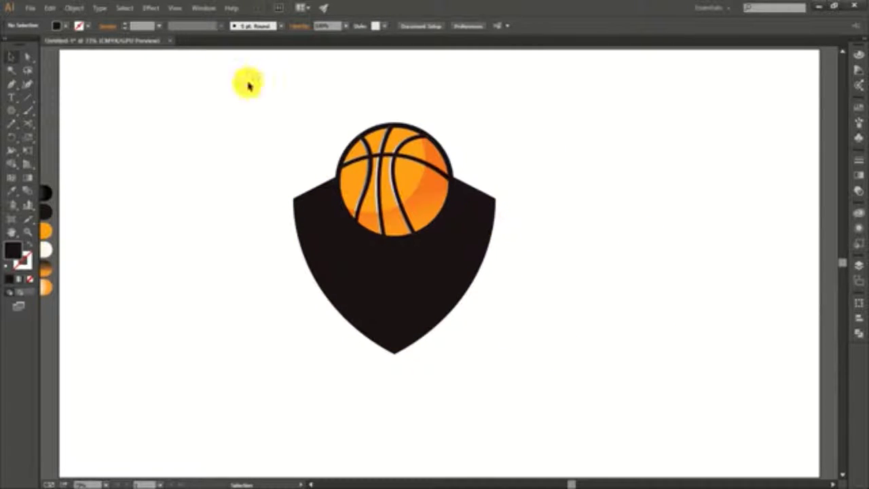
left_click(389, 301)
left_click(58, 26)
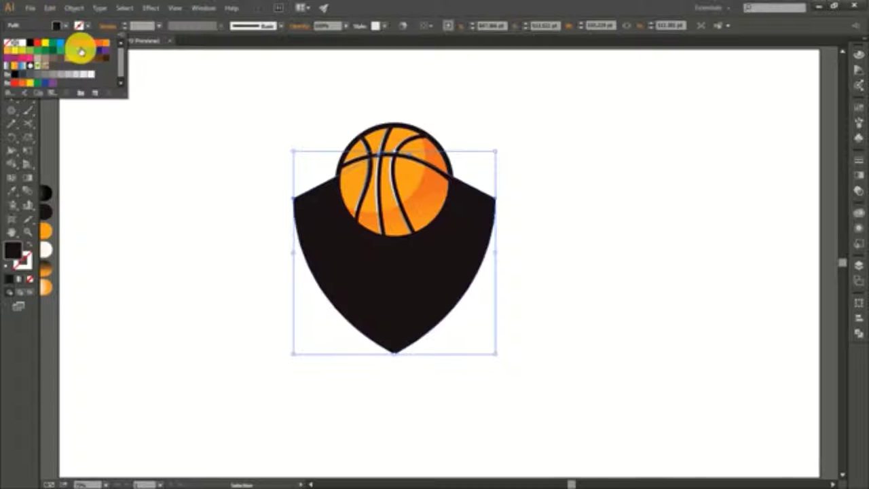
Fill the shield orange
left_click(80, 50)
left_click(585, 349)
key("ctrl+0")
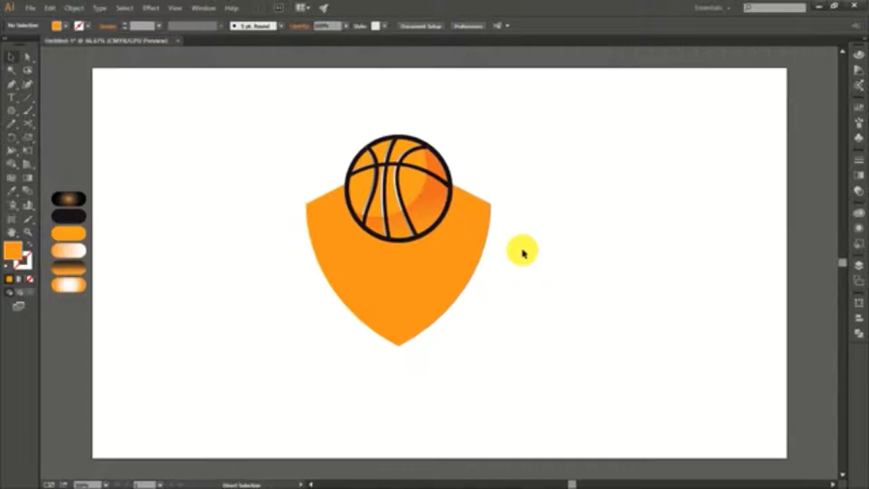
scroll(522, 252, "up", 4)
scroll(450, 247, "up", 3)
scroll(495, 363, "up", 2)
scroll(499, 370, "up", 1)
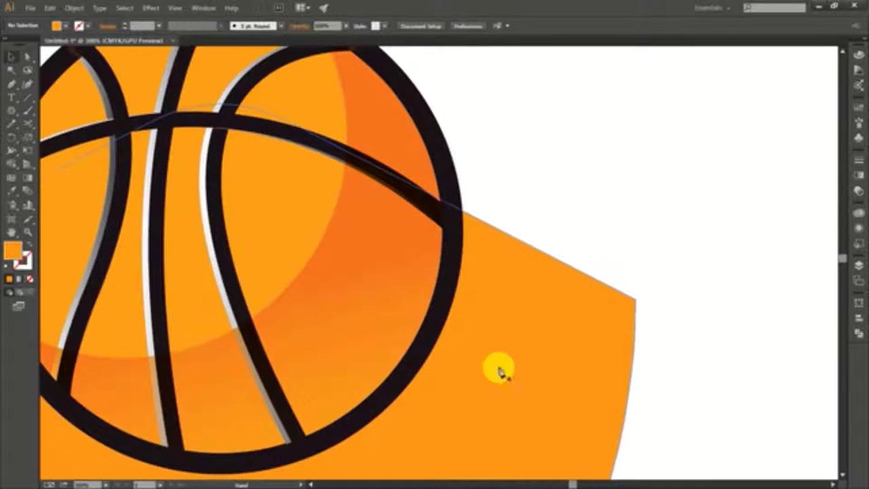
Pen-draw a triangle from the ball's edge out beyond the shield and fill it blue
key("p")
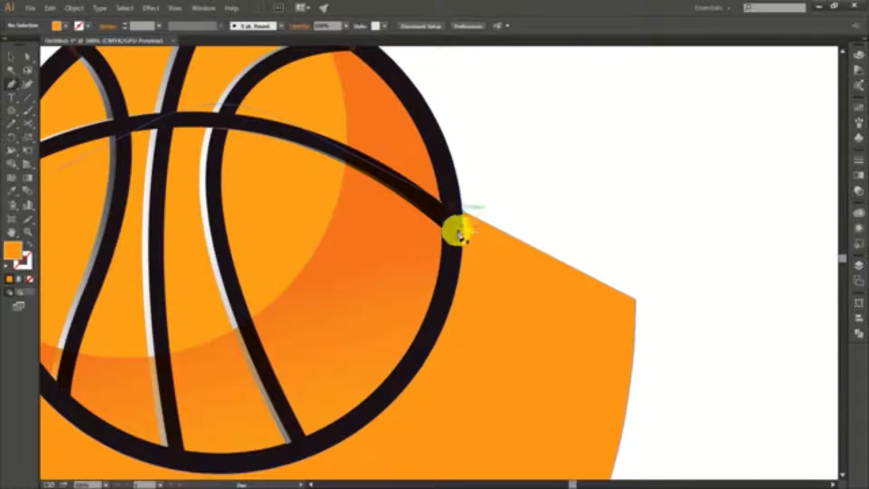
left_click(461, 212)
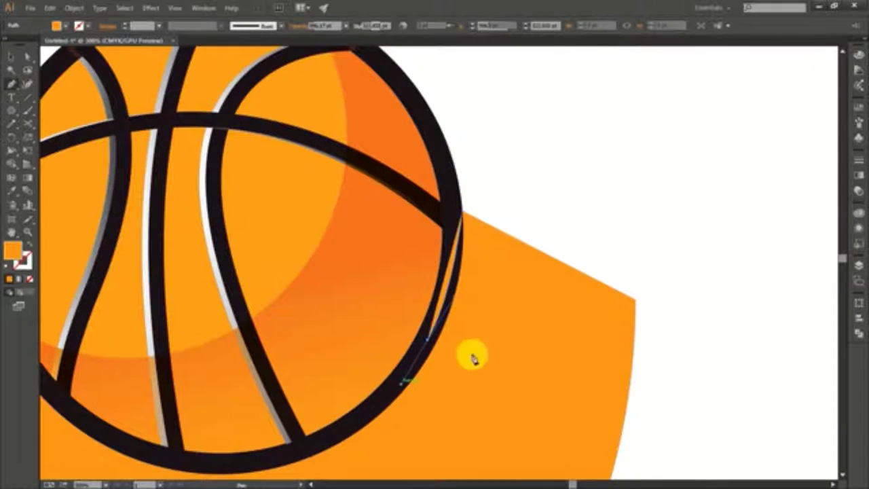
mouse_move(406, 370)
left_mouse_down()
mouse_move(413, 349)
mouse_move(427, 342)
left_mouse_up()
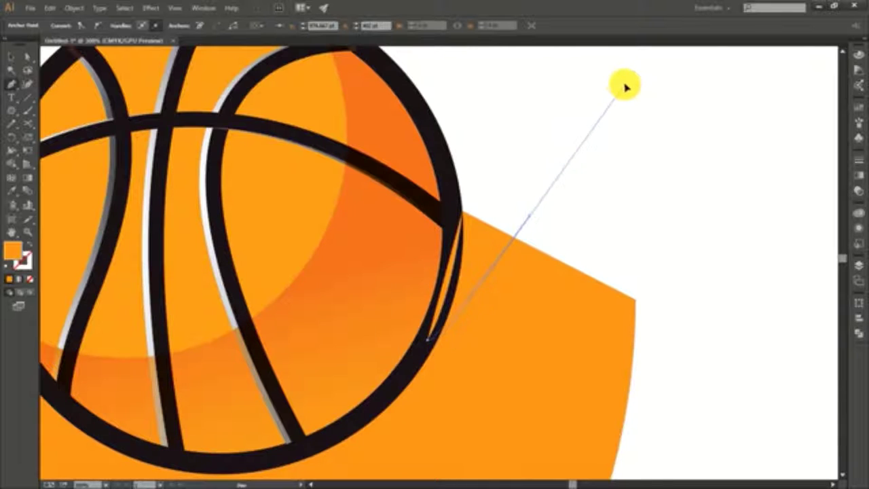
mouse_move(624, 86)
left_mouse_down()
mouse_move(485, 210)
mouse_move(4, 50)
left_mouse_up()
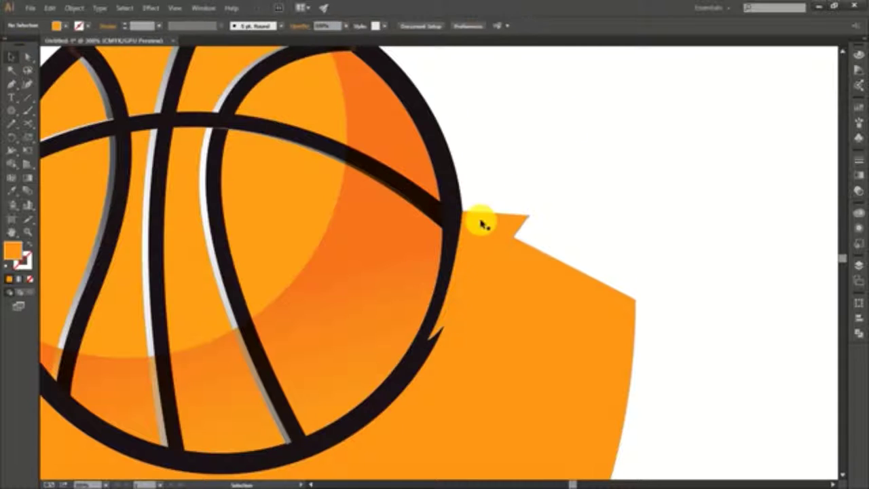
key("v")
left_click(65, 25)
left_click(65, 51)
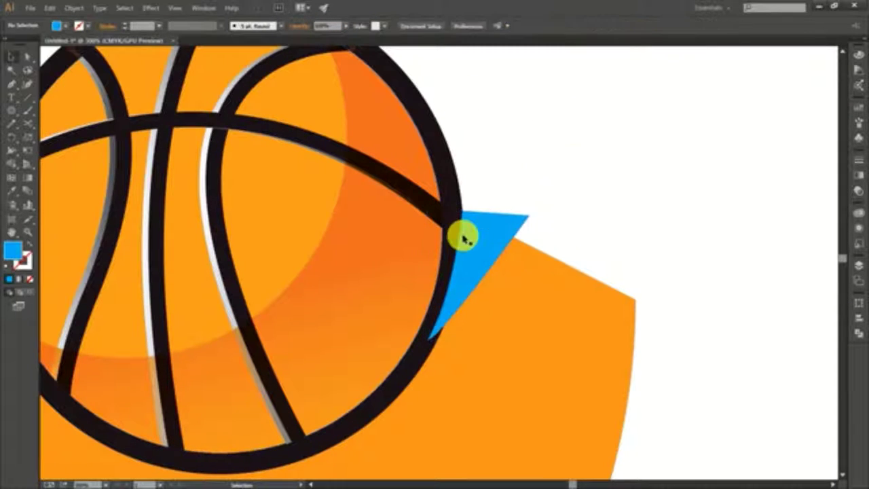
Reflect a copy of the blue triangle and move it to the ball's left side
right_click(497, 237)
mouse_move(530, 392)
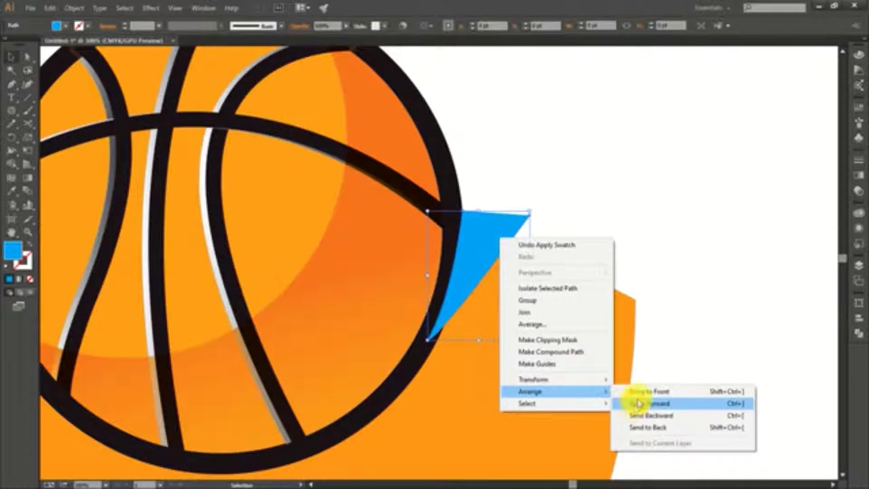
left_click(641, 416)
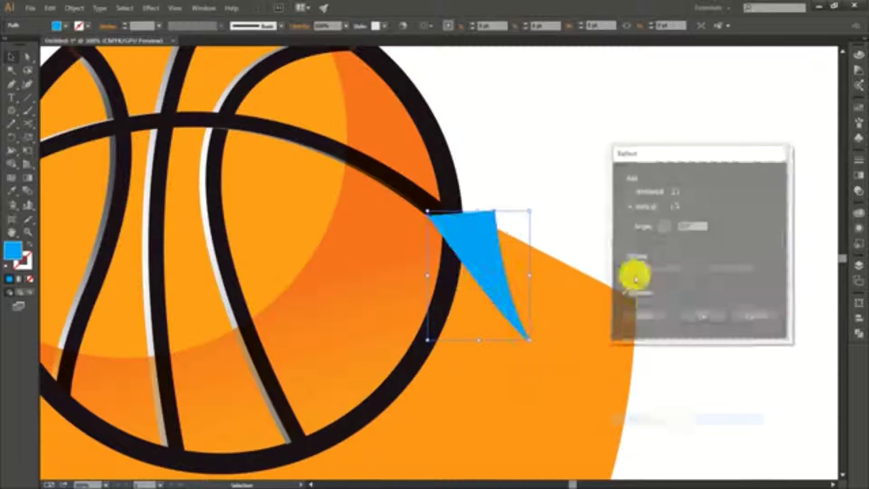
left_click(642, 314)
key("ctrl+0")
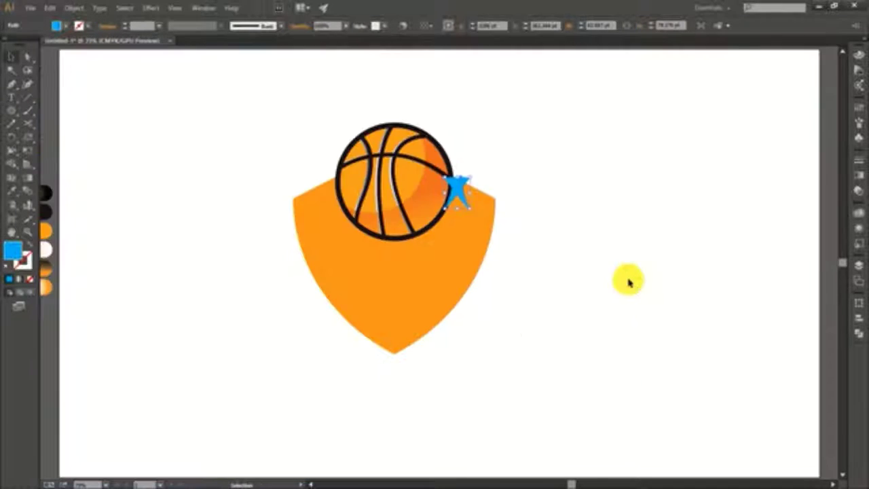
left_click_drag(421, 192, 325, 201)
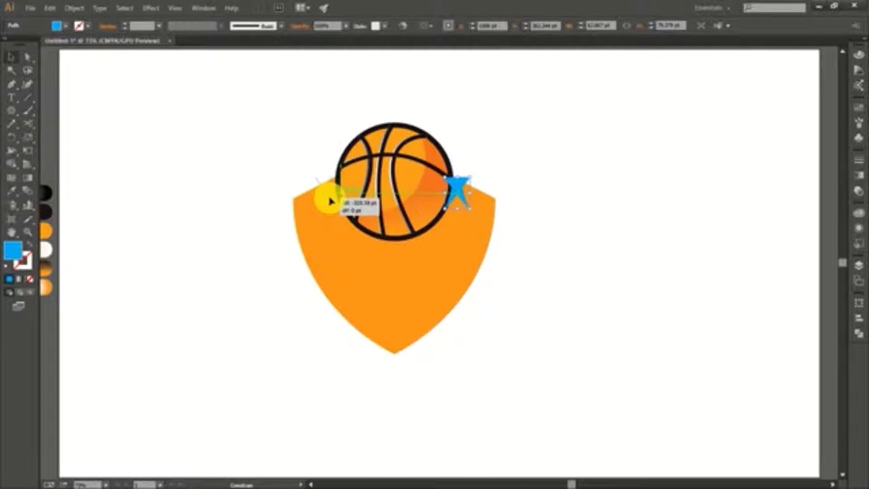
key("ctrl+plus")
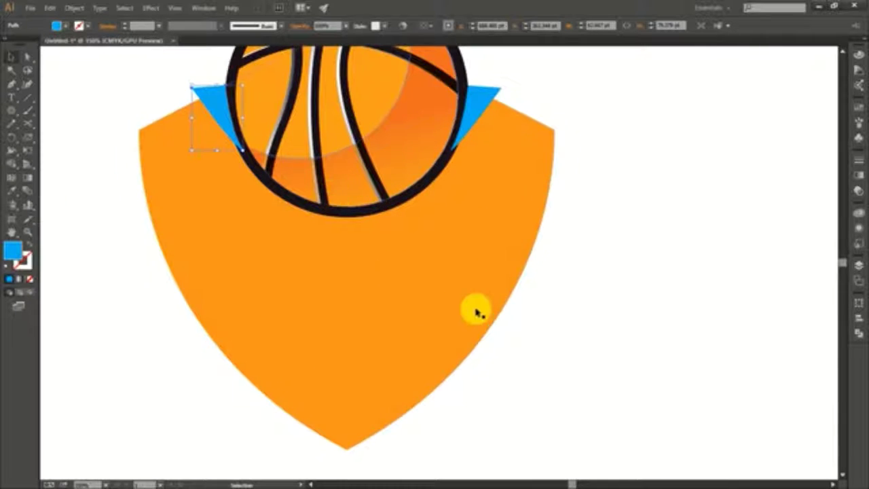
scroll(477, 306, "up", 3)
scroll(477, 306, "up", 3)
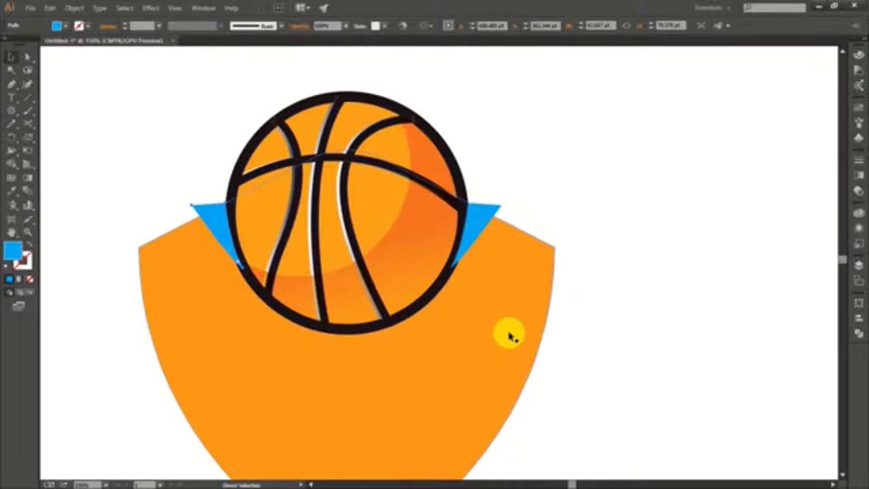
key("ctrl+minus")
Place a duplicate orange shield on the right and remove the blue triangles from the left shield with Shape Builder
left_click_drag(652, 328, 651, 328)
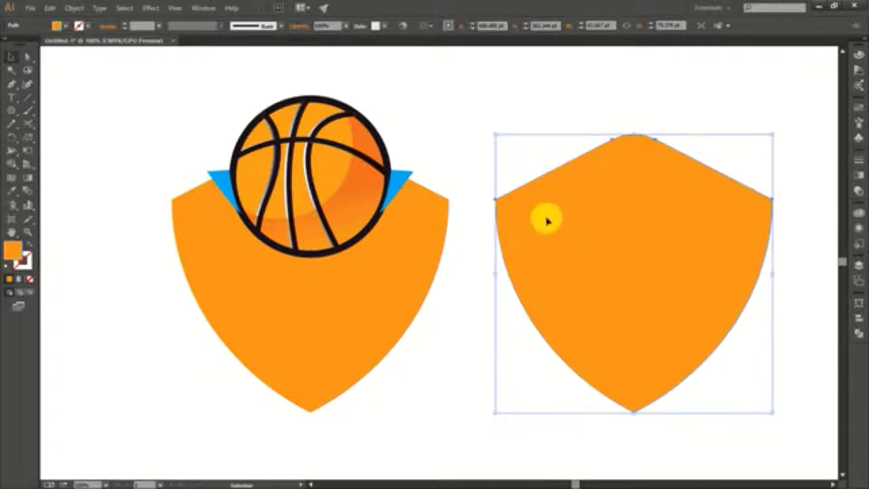
left_click(403, 204)
left_click(210, 175)
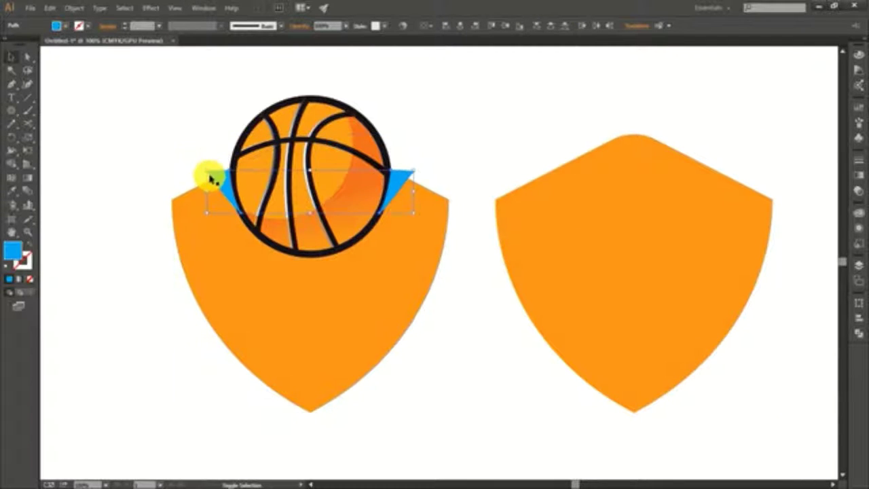
left_click(183, 227, "shift")
left_click(220, 175, "alt")
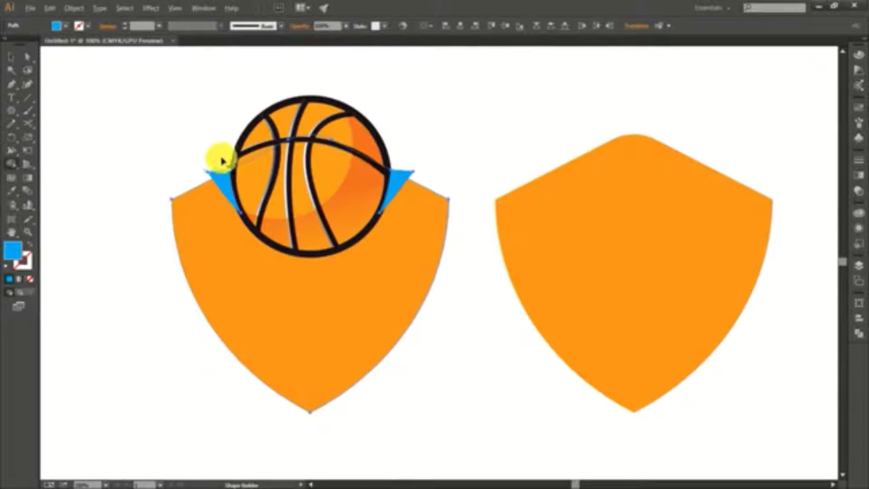
left_click(401, 177, "alt")
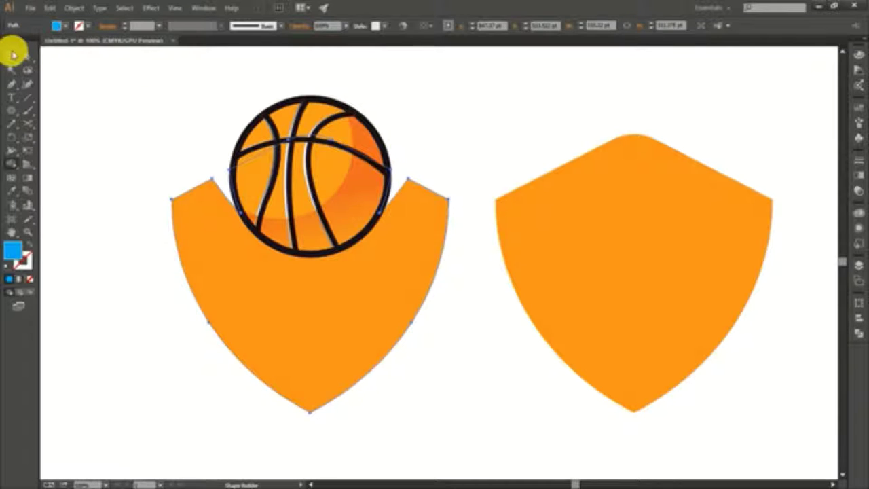
left_click(12, 56)
left_click(480, 336)
Fill the left shield with the ball outline's black, then undo that fill
key("ctrl+0")
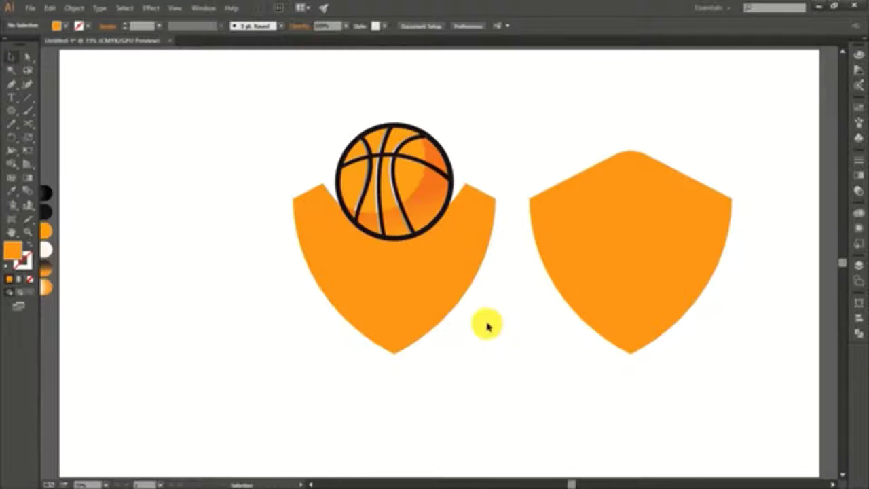
left_click(636, 286)
key("i")
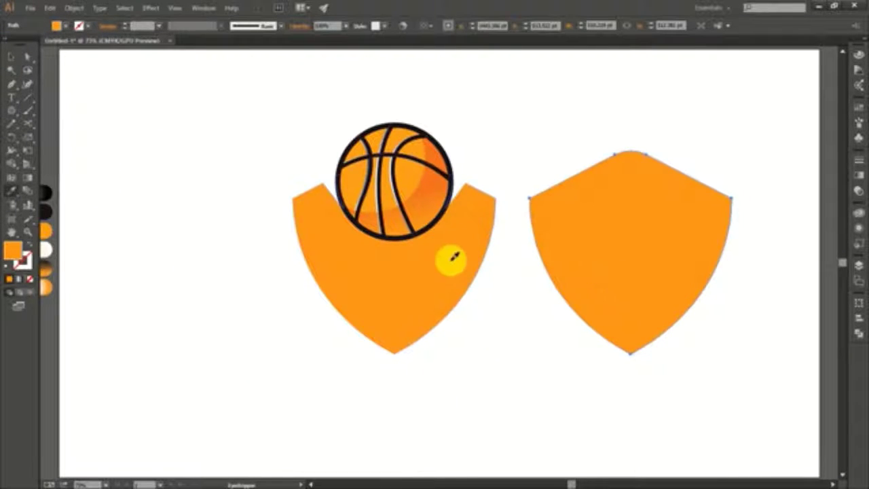
left_click(438, 263, "ctrl")
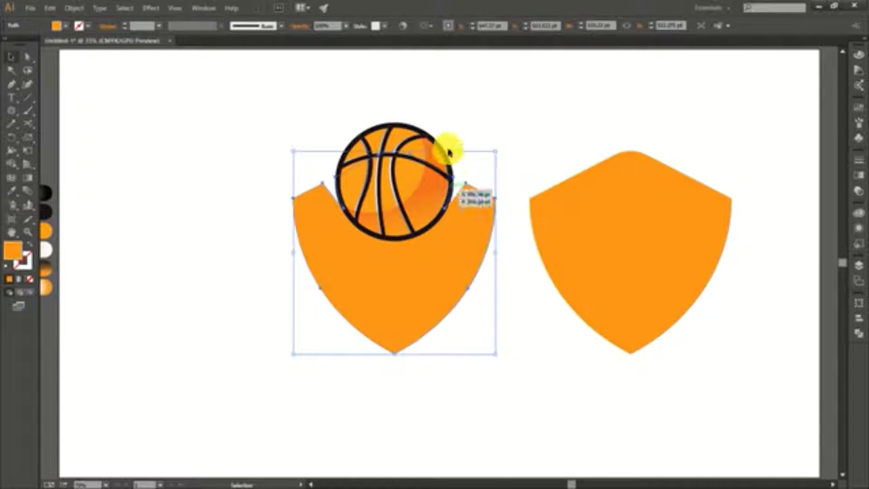
left_click(438, 137)
key("v")
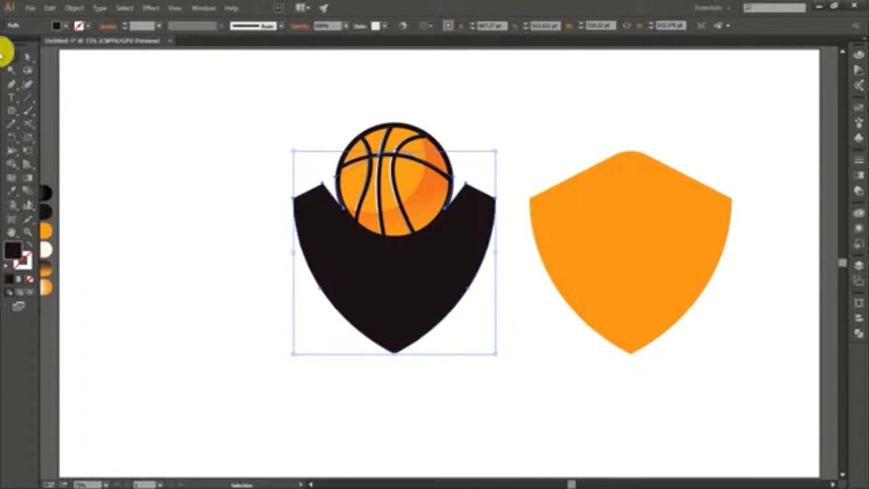
left_click(129, 106)
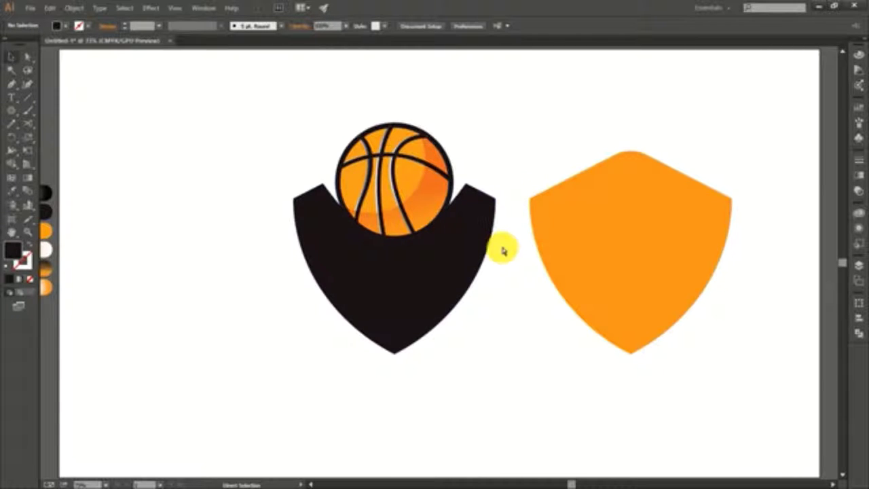
key("ctrl+z")
Draw a curved wedge with the Pen tool beside the ball's right edge
key("Delete")
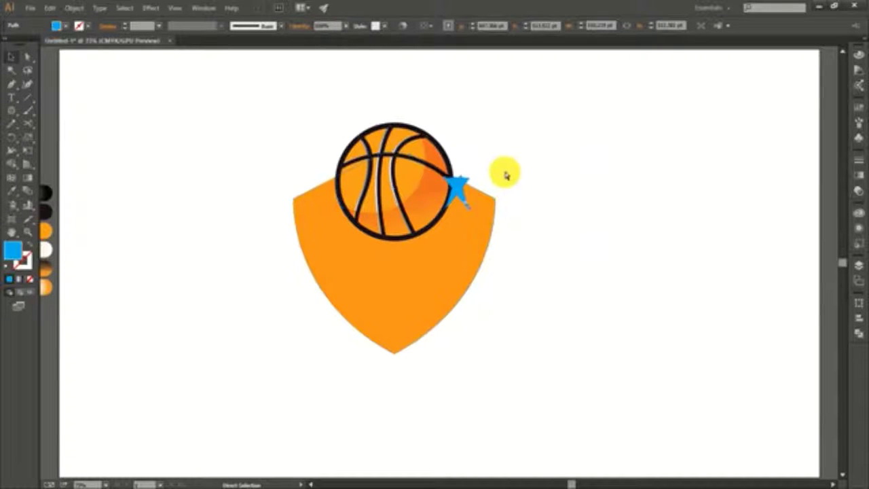
scroll(505, 175, "up", 2)
scroll(506, 175, "up", 2)
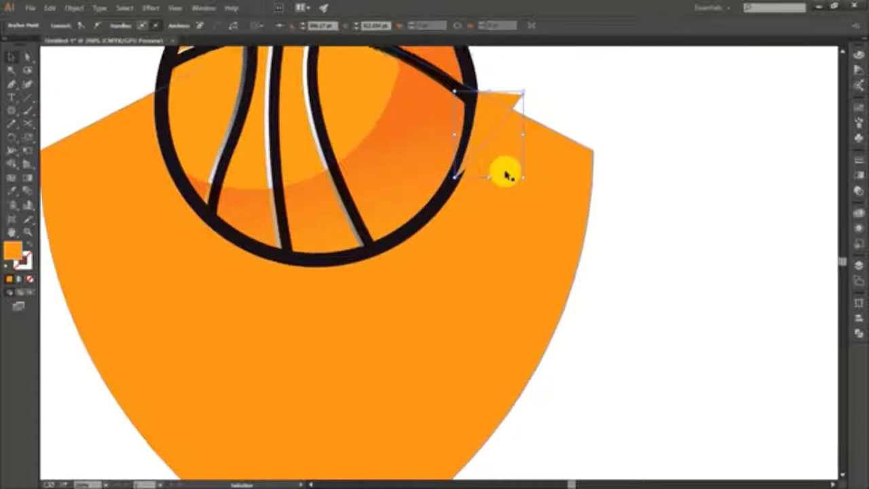
scroll(505, 175, "up", 2)
scroll(505, 151, "up", 2)
key("plus")
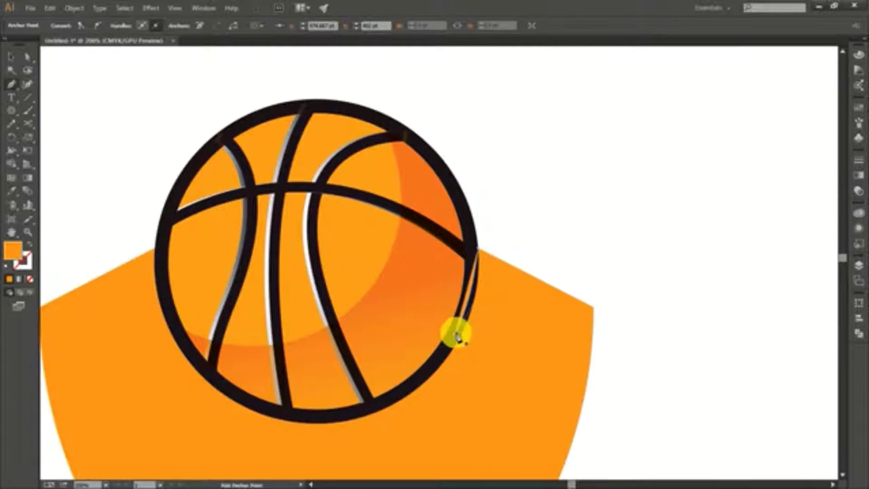
left_click_drag(500, 247, 506, 179)
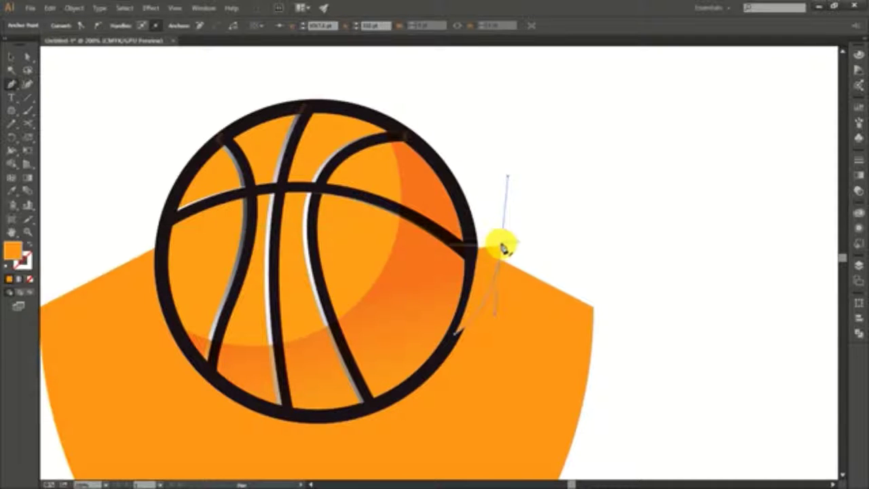
left_click(12, 56)
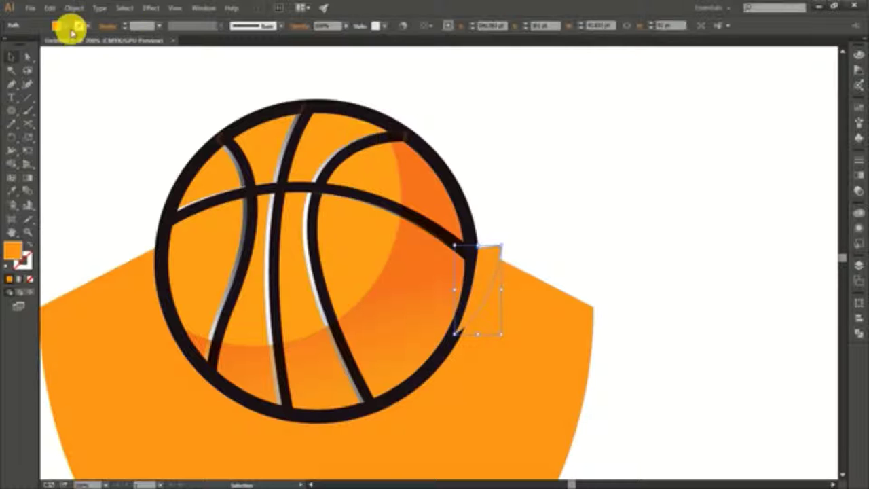
Fill the wedge hot pink and make a reflected copy of it
left_click(64, 25)
left_click(80, 44)
left_click(575, 157)
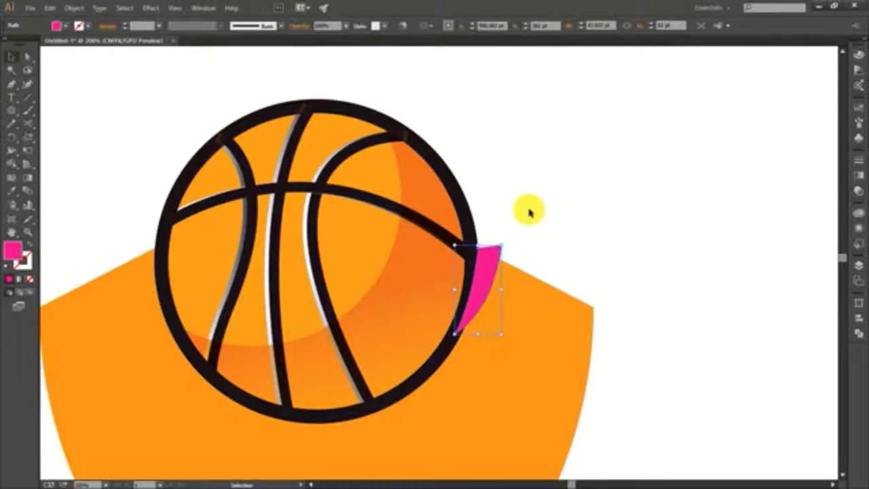
left_click(486, 270)
right_click(493, 262)
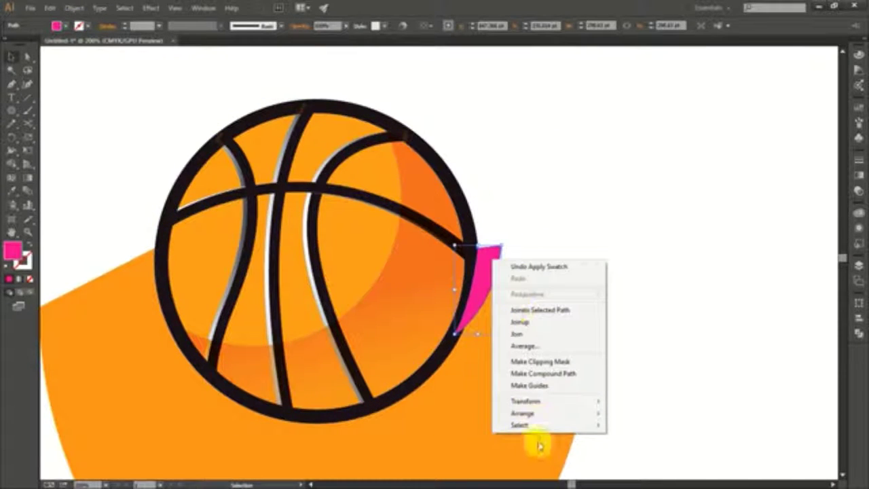
mouse_move(525, 401)
left_click(623, 349)
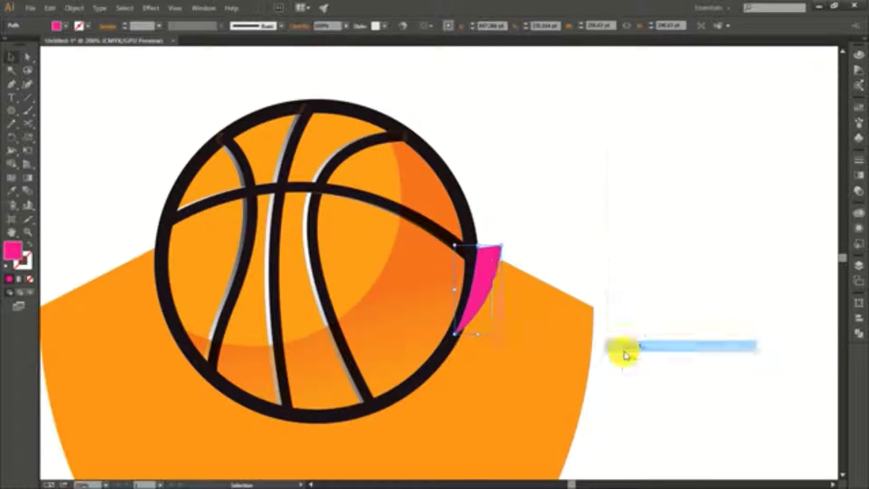
left_click(687, 313)
Move the mirrored wedge to the ball's left and cut both wedges from the shield with Shape Builder
mouse_move(481, 293)
left_mouse_down()
mouse_move(145, 299)
mouse_move(155, 298)
left_mouse_up()
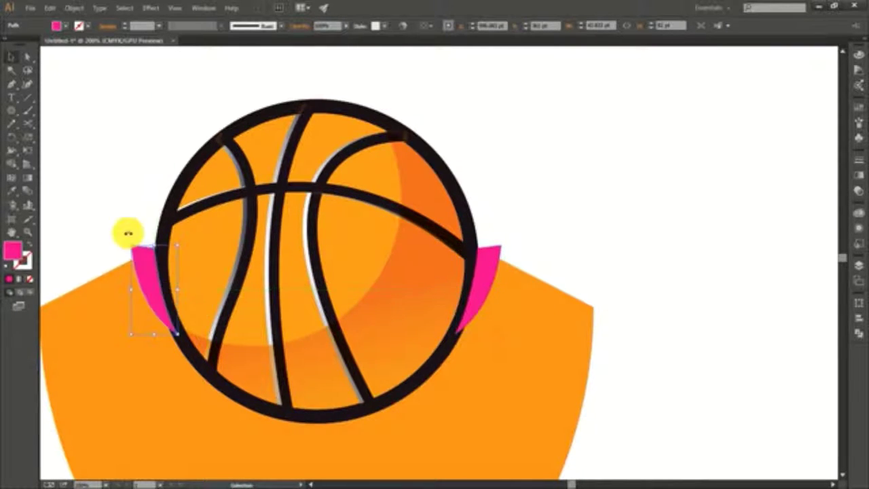
left_click(57, 100)
left_click_drag(101, 155, 140, 267)
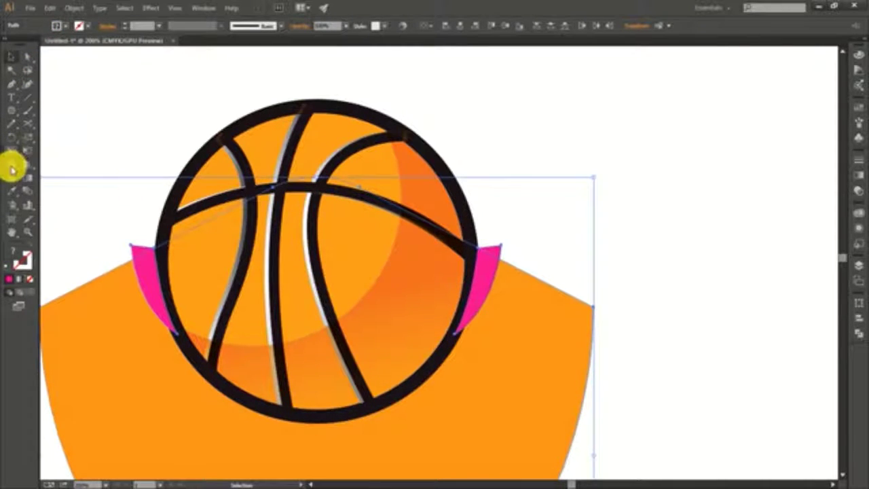
left_click(12, 163)
left_click(144, 266, "alt")
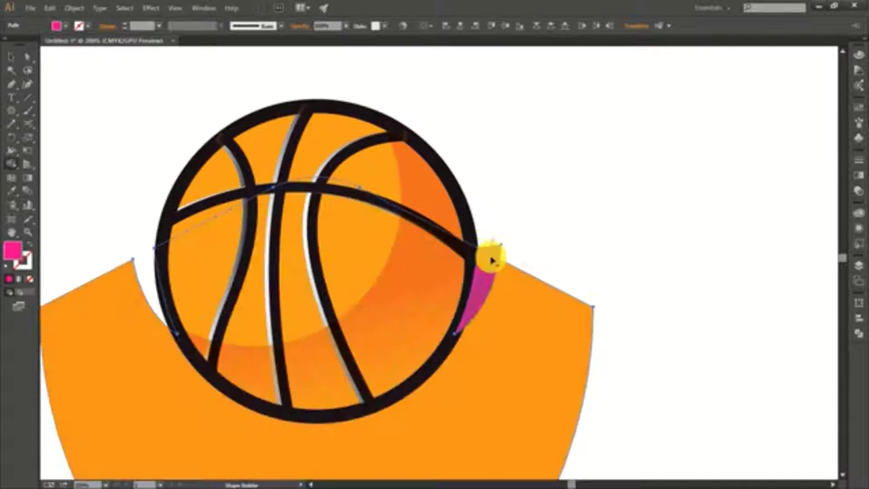
left_click(489, 253, "alt")
left_click(11, 59)
left_click(122, 217)
key("ctrl+0")
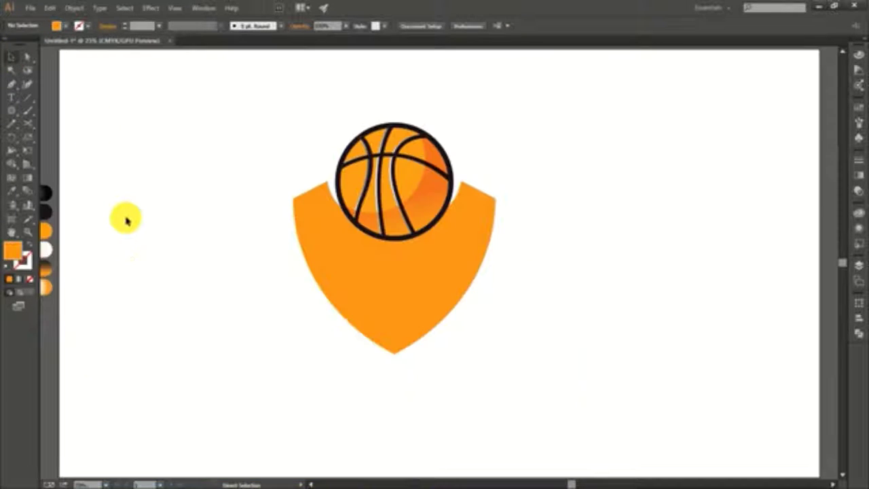
Duplicate the notched shield to the right and fill the left shield with the ball outline's black
left_click_drag(408, 287, 665, 296)
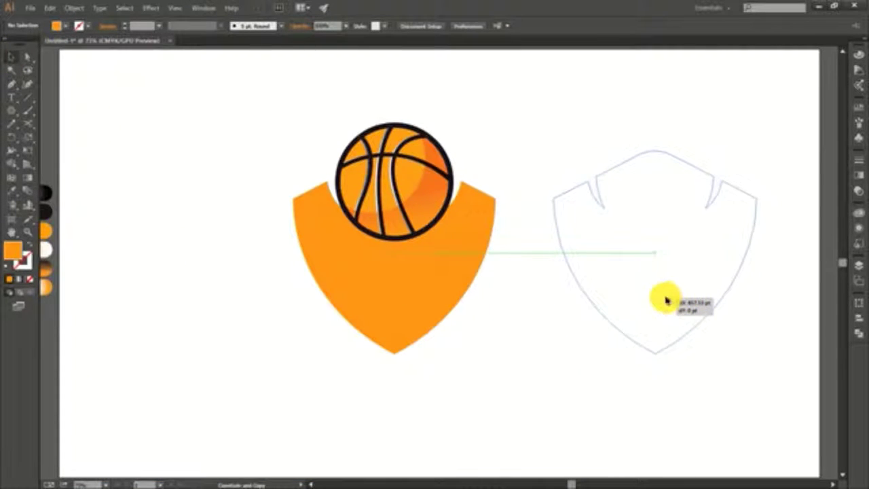
left_click(480, 254)
key("i")
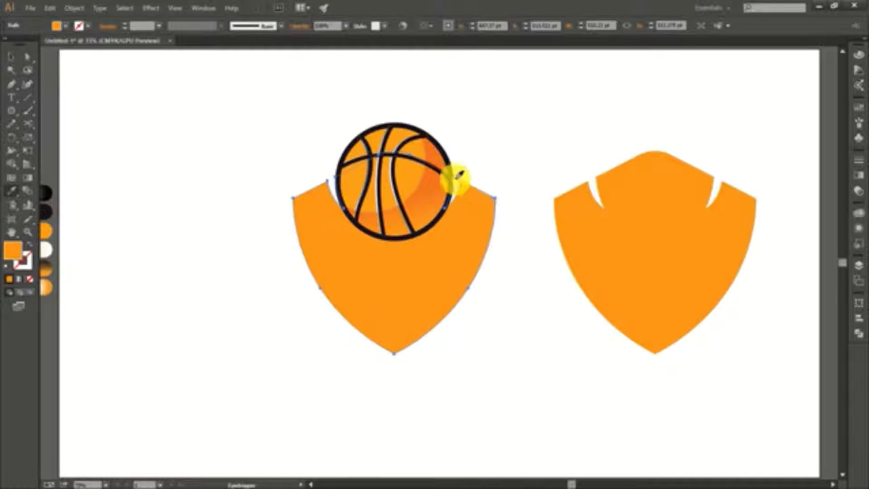
left_click(448, 157)
left_click(12, 56)
left_click(124, 183)
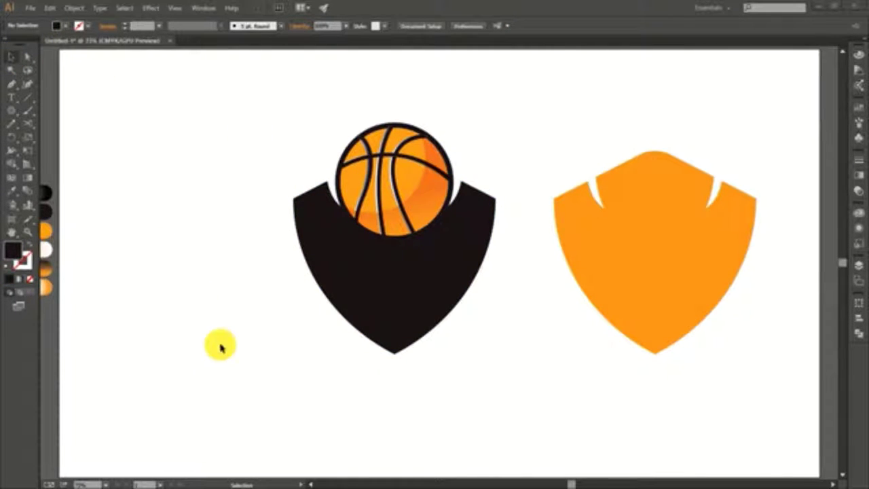
left_click(12, 97)
type("TOURNAMENT")
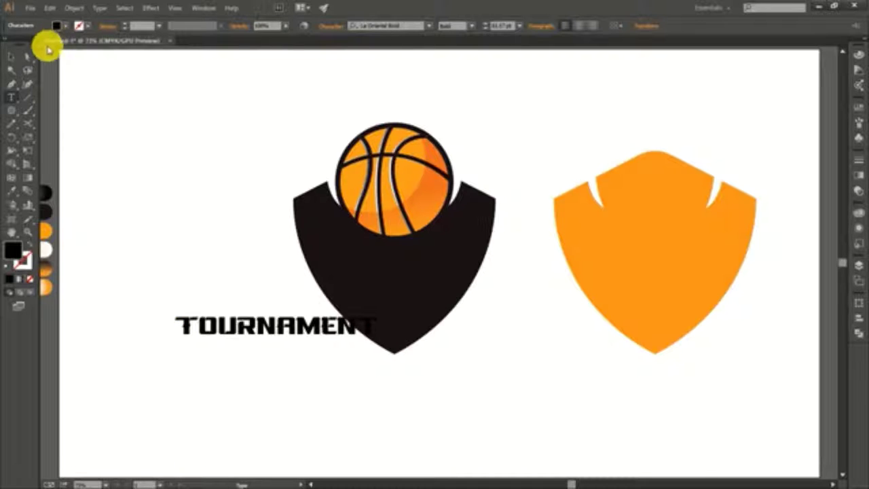
Move TOURNAMENT below-left of the shield and retype its top copy as 'THE CHAMP'
key("Escape")
mouse_move(264, 320)
left_mouse_down()
mouse_move(224, 367)
mouse_move(228, 345)
left_mouse_up()
double_click(231, 348)
key("ctrl+a")
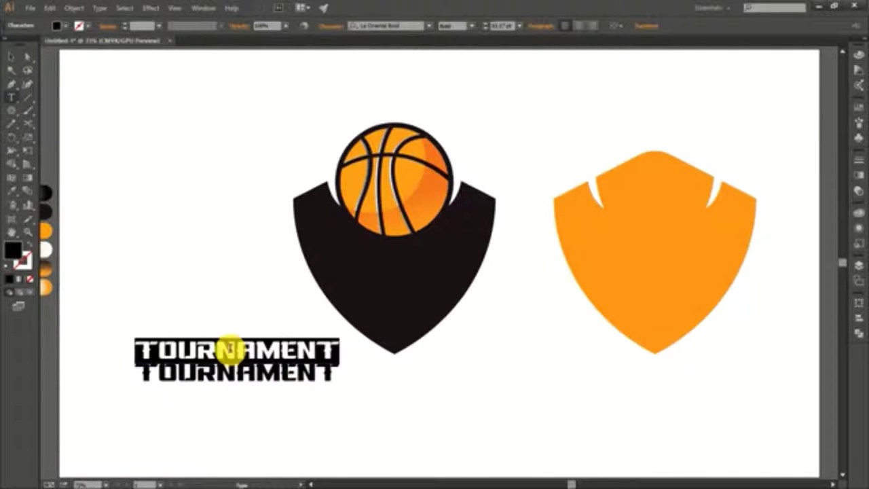
type("THE CHAMP")
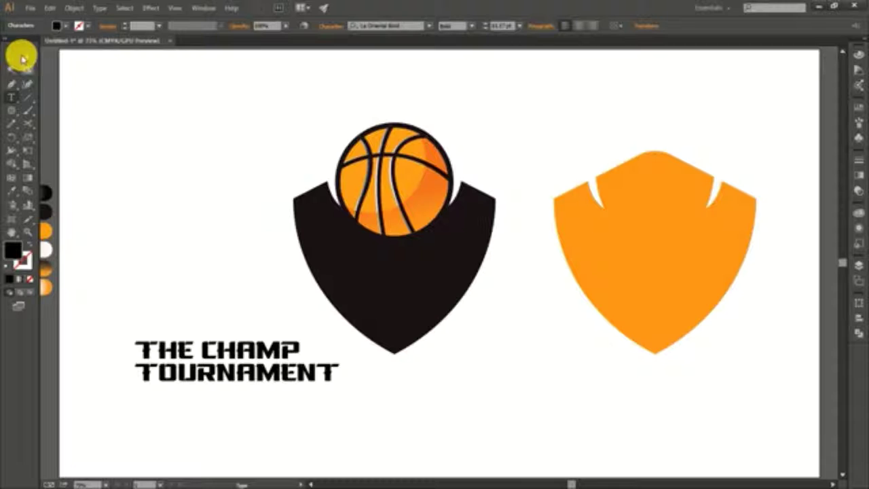
left_click(23, 59)
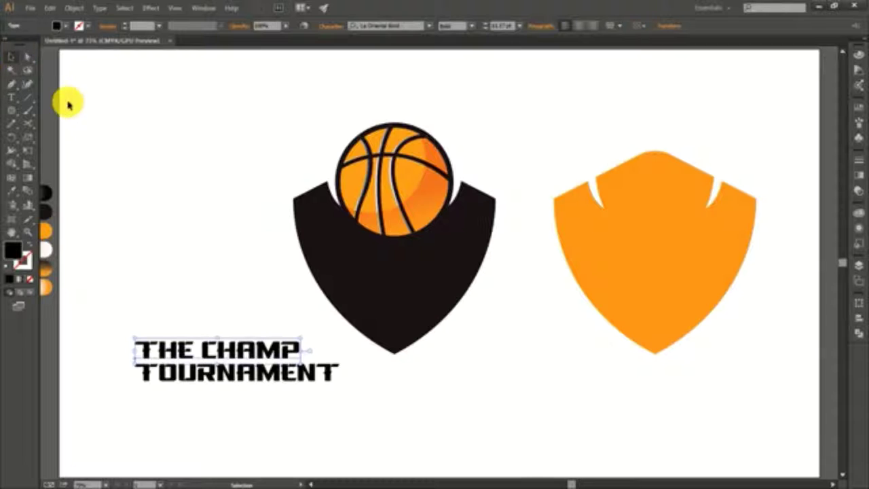
Set the THE CHAMP text's font to Impact
left_click(207, 349)
left_click(377, 26)
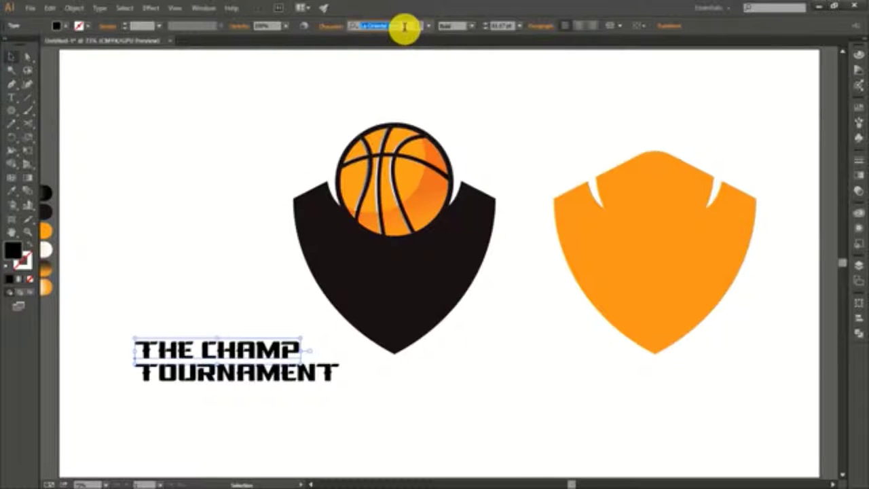
type("Impact")
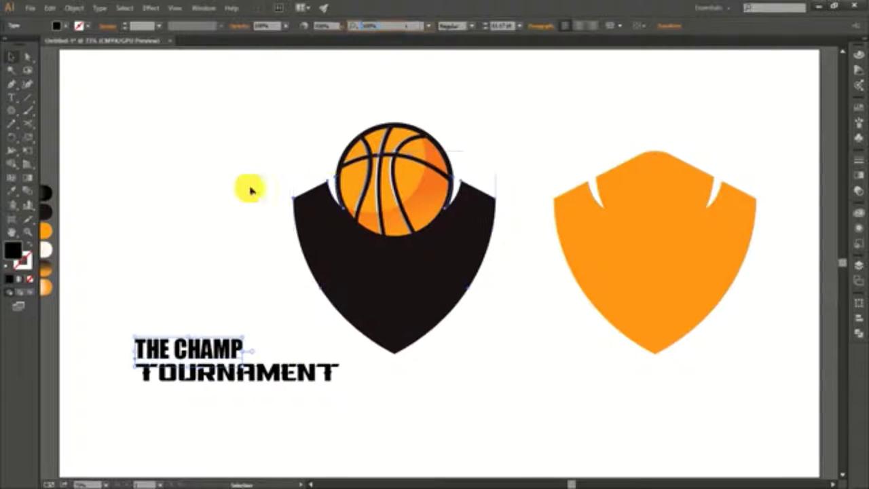
left_click(302, 207)
left_click(200, 325)
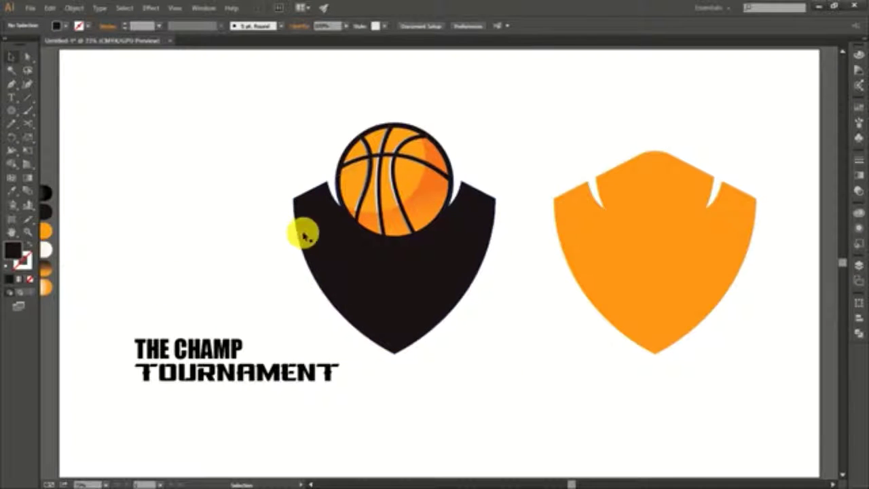
Draw a tan-filled rectangle covering the whole artboard
key("ctrl+0")
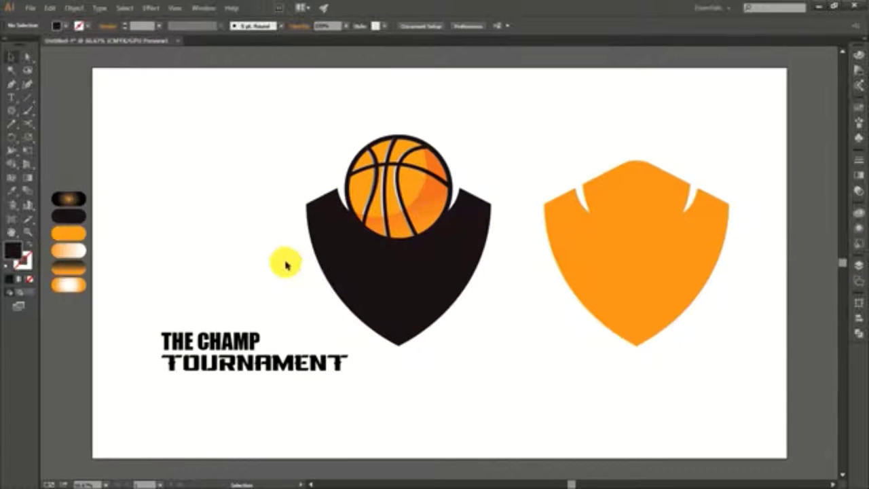
left_click_drag(12, 110, 56, 108)
left_click(11, 110)
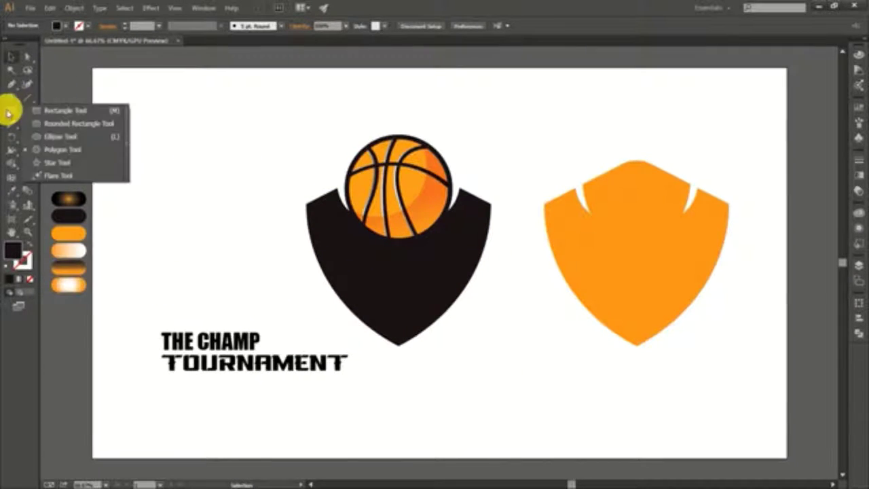
left_click_drag(98, 73, 788, 438)
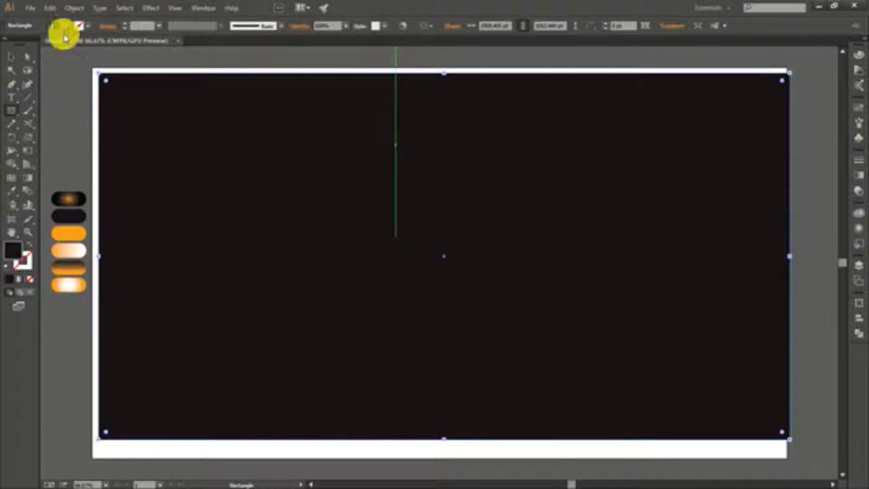
left_click(61, 25)
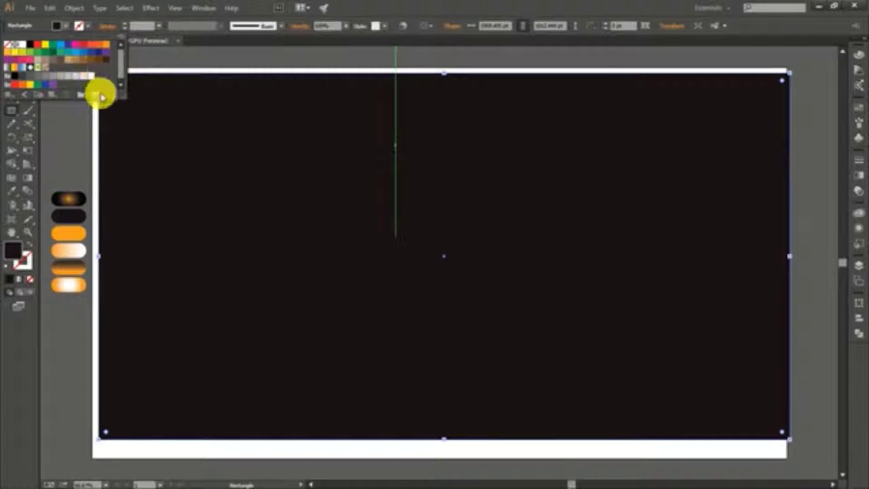
left_click(73, 63)
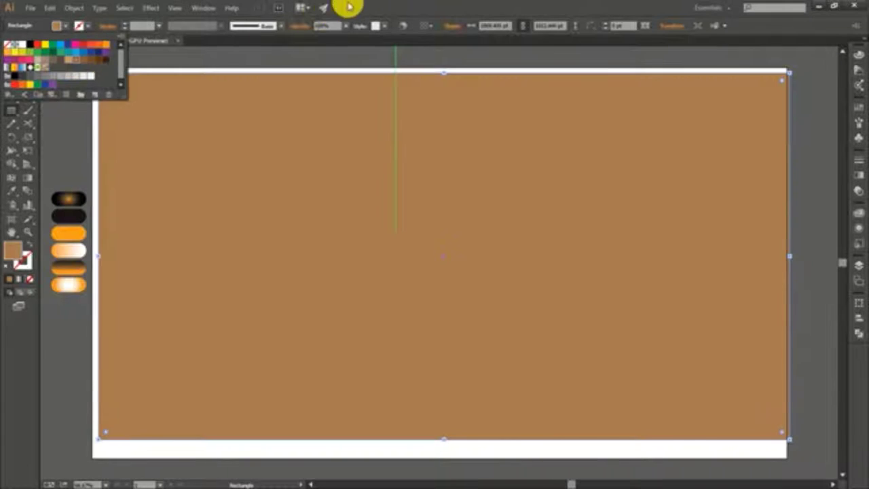
Send the tan rectangle behind all artwork and zoom in on the logo
left_click(10, 57)
right_click(380, 216)
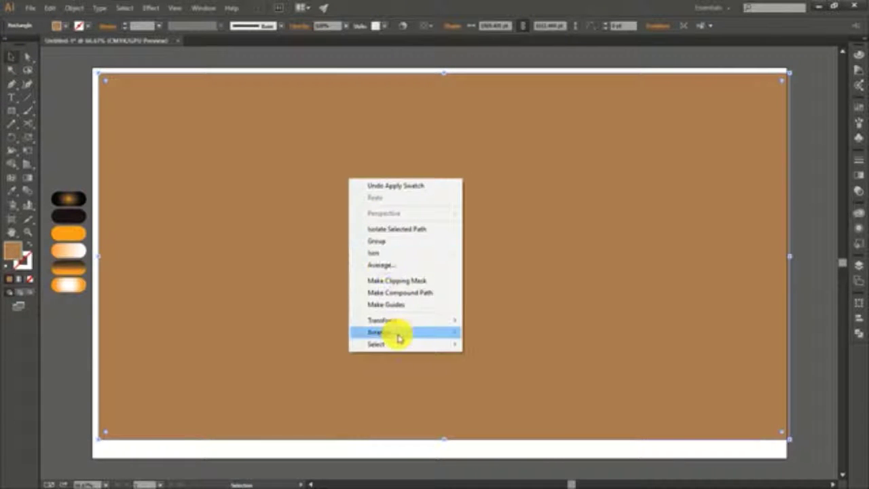
left_click(511, 358)
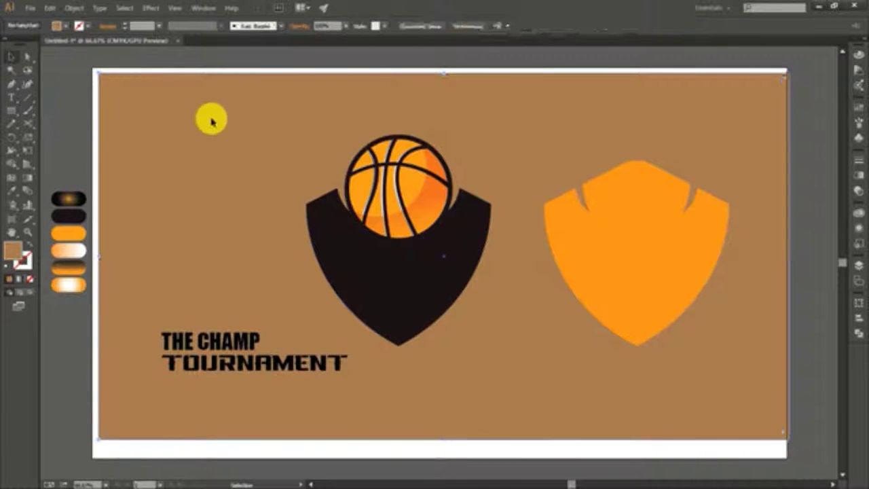
key("ctrl+shift+a")
key("ctrl+plus")
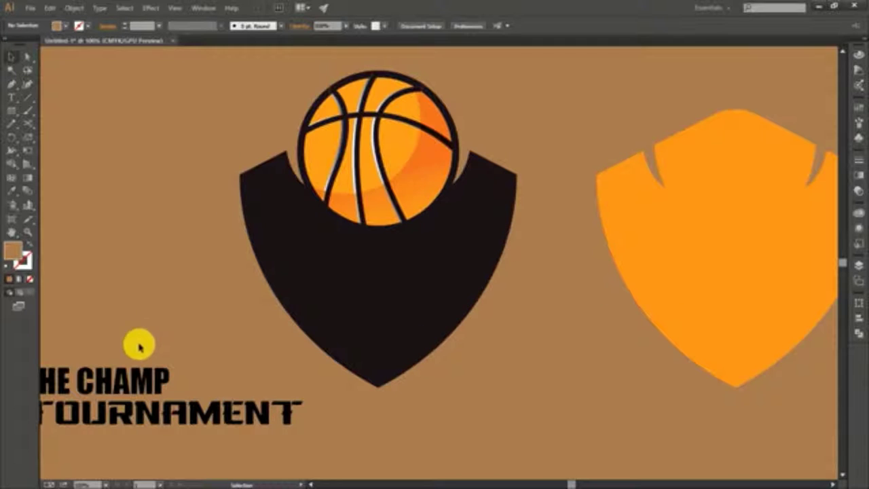
Move THE CHAMP onto the black shield, enlarge it to span the shield, and fill it white
left_click_drag(129, 379, 408, 254)
left_click_drag(454, 291, 543, 348)
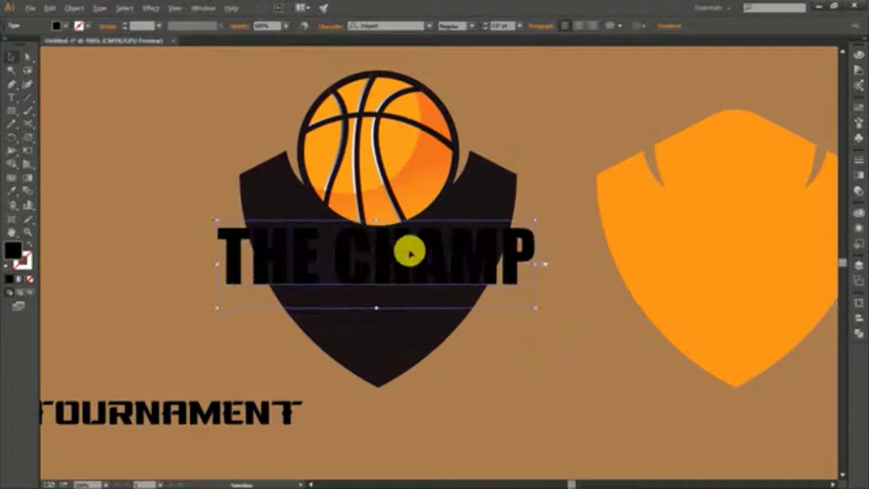
mouse_move(407, 247)
left_mouse_down()
mouse_move(412, 238)
mouse_move(403, 228)
left_mouse_up()
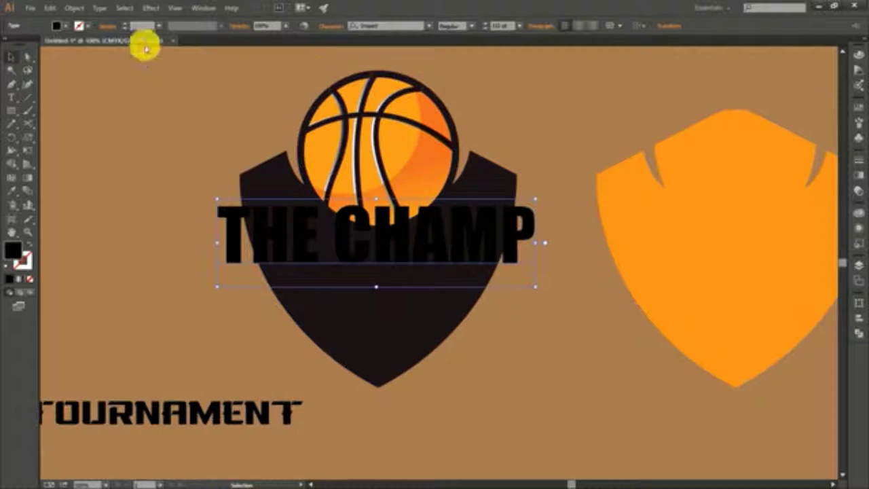
left_click(68, 25)
left_click(22, 48)
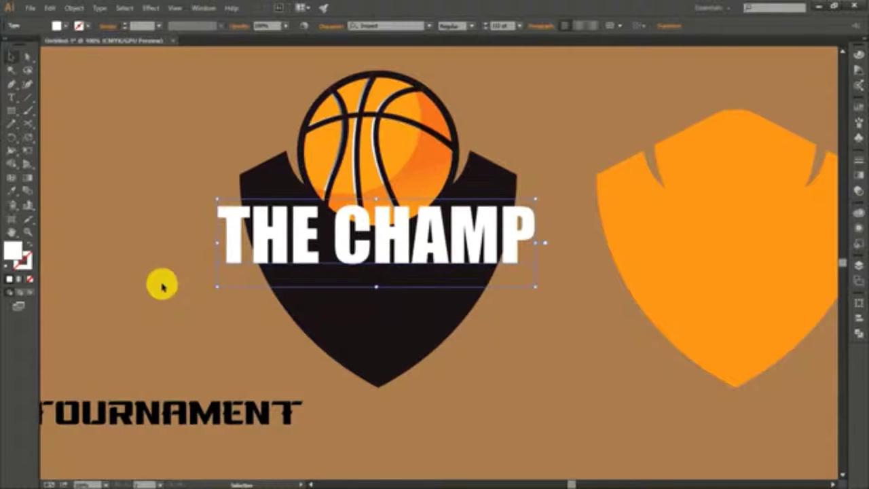
left_click(10, 108)
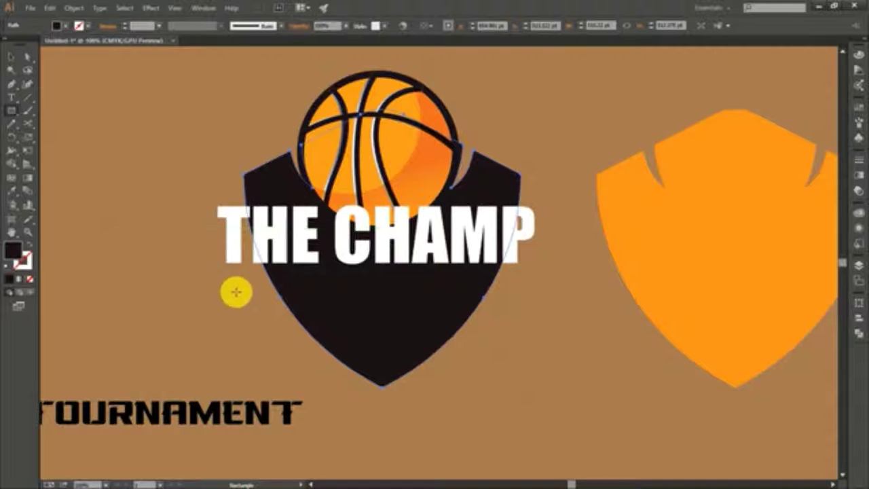
Draw a bar across the lower shield and fit it just under THE CHAMP
left_click_drag(236, 288, 505, 322)
left_click(27, 123)
left_click(364, 294)
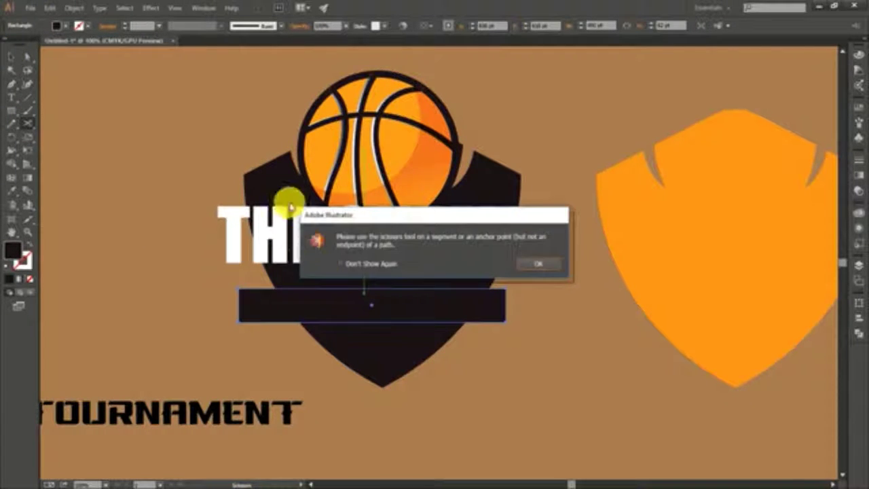
key("Return")
key("v")
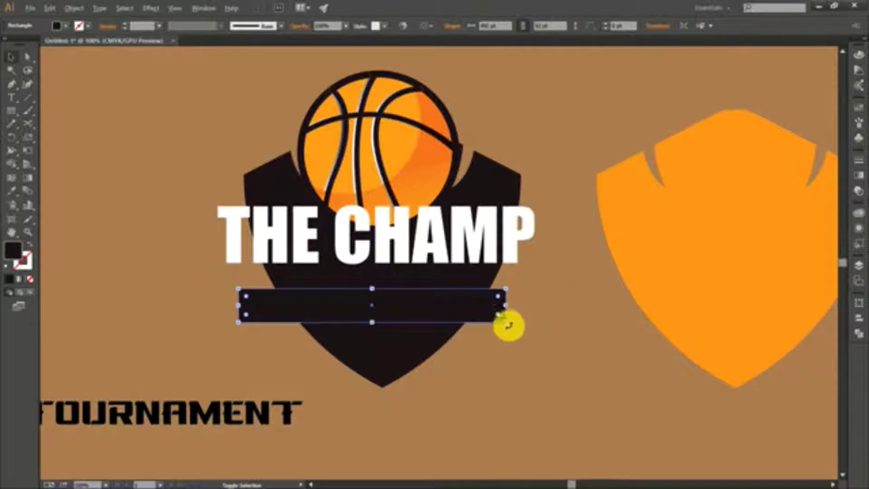
left_click_drag(499, 319, 509, 322)
mouse_move(449, 305)
left_mouse_down()
mouse_move(495, 324)
mouse_move(500, 314)
left_mouse_up()
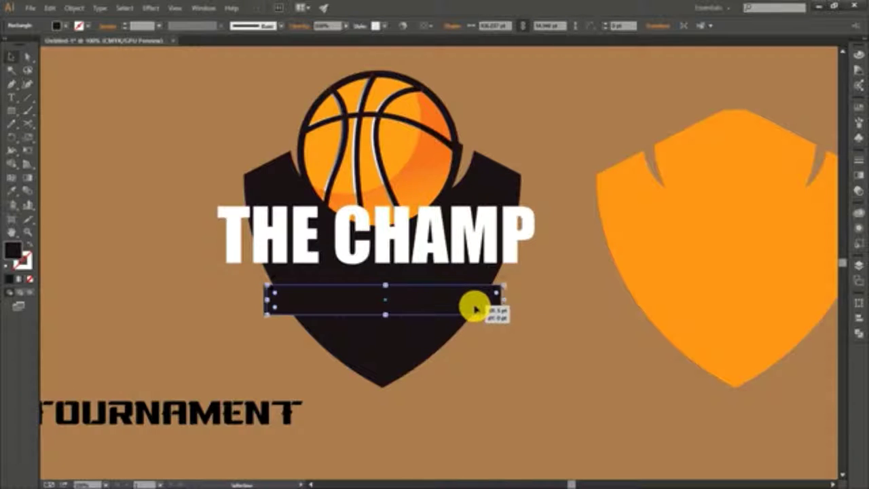
Give the bar the shield's orange fill using the Eyedropper
key("i")
left_click(673, 261)
left_click(16, 54)
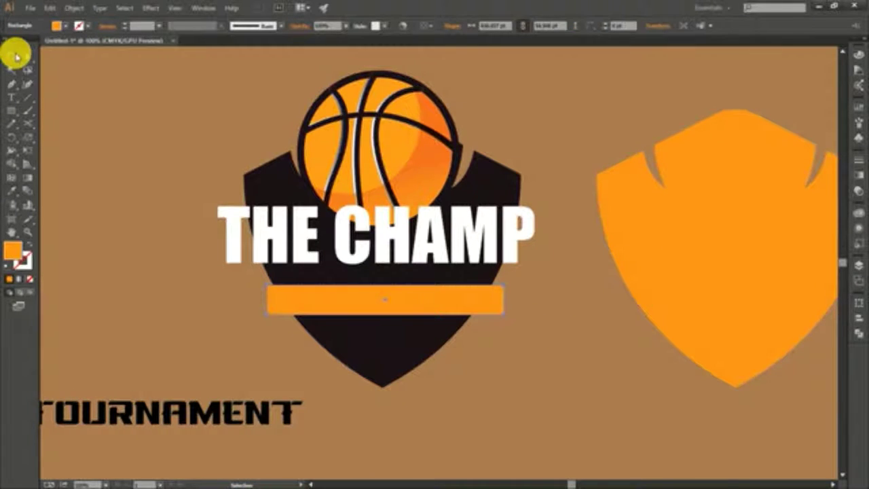
left_click(53, 124)
key("ctrl+equal")
key("ctrl+equal")
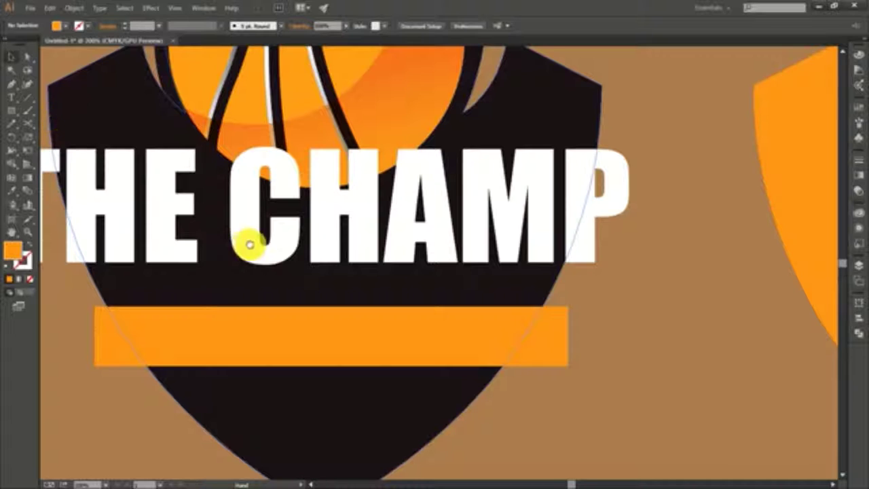
left_click_drag(247, 242, 254, 243)
scroll(285, 258, "up", 2)
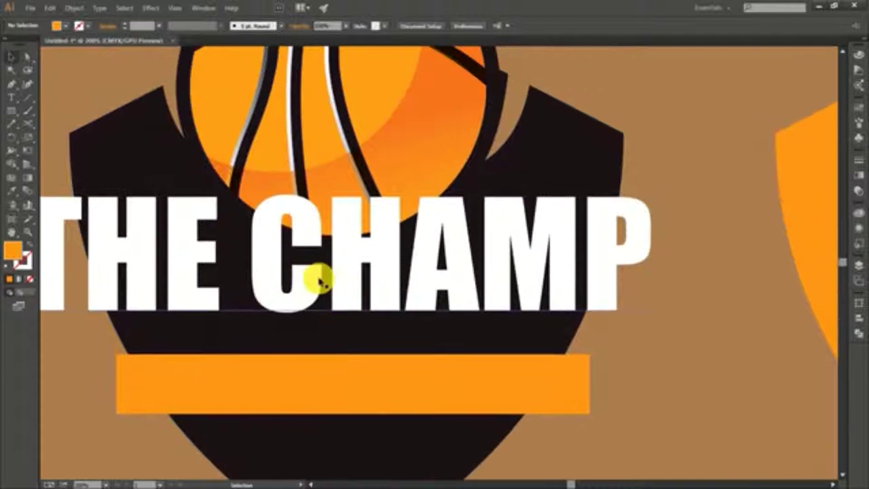
Bend the orange bar with an Arc warp effect
left_click(334, 362)
left_click(171, 8)
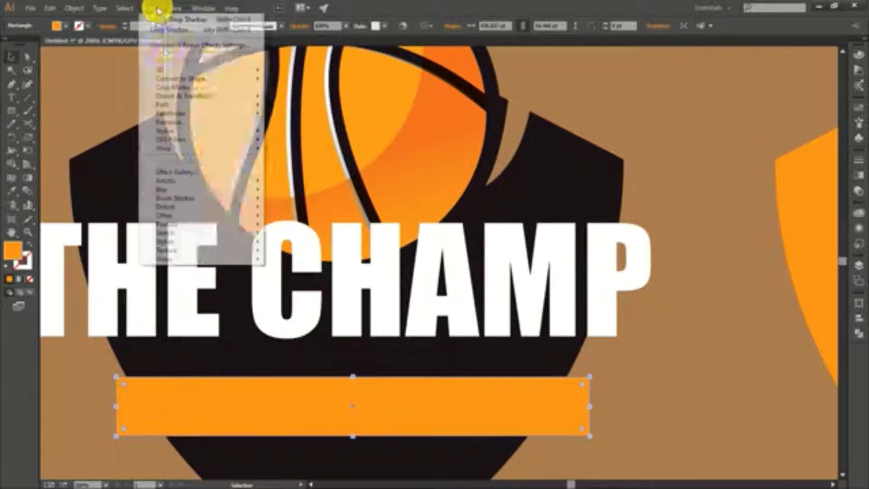
mouse_move(165, 139)
left_click(283, 160)
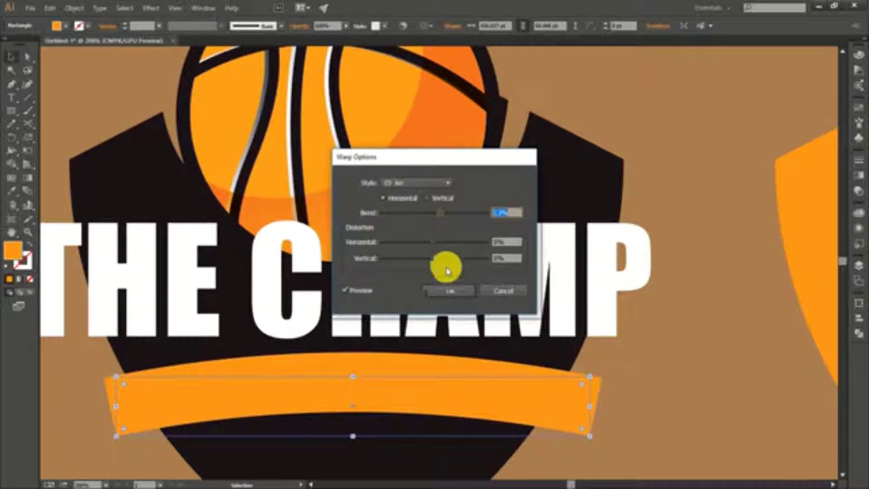
left_click(437, 292)
left_click(662, 376)
Move the arched orange banner slightly lower beneath THE CHAMP
key("ctrl+0")
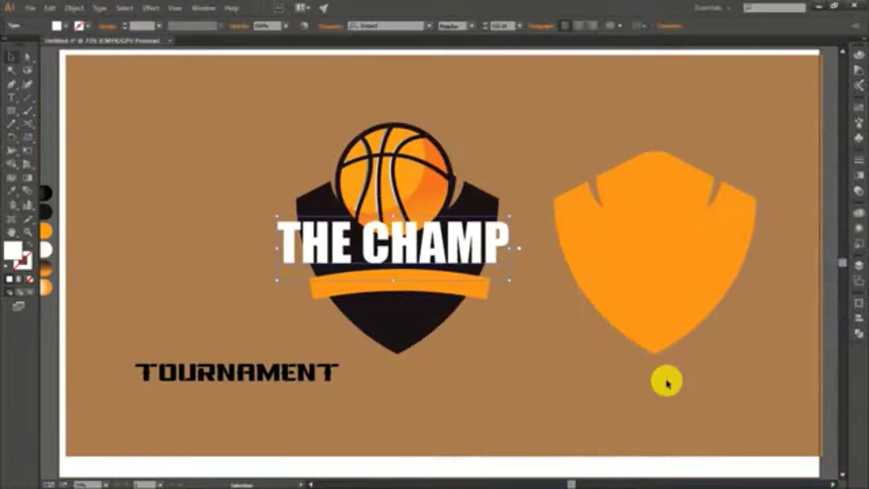
left_click(348, 242)
left_click_drag(404, 293, 444, 313)
key("ctrl+plus")
key("ctrl+plus")
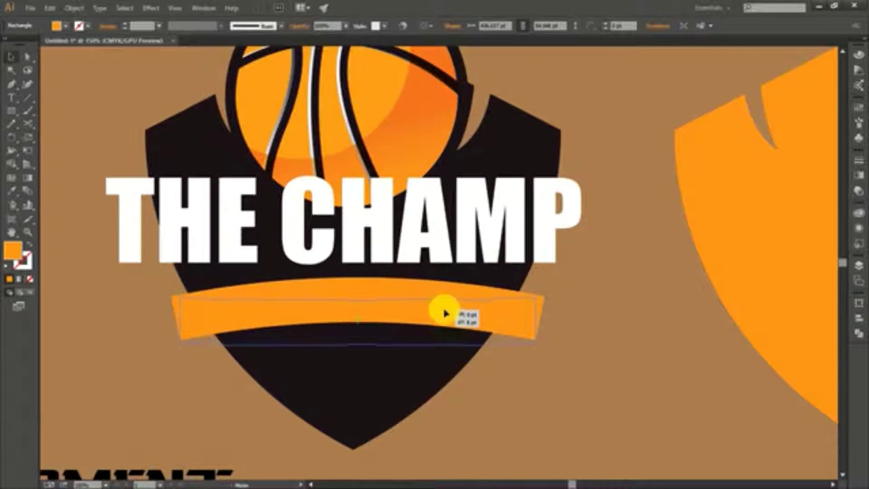
left_click(499, 244)
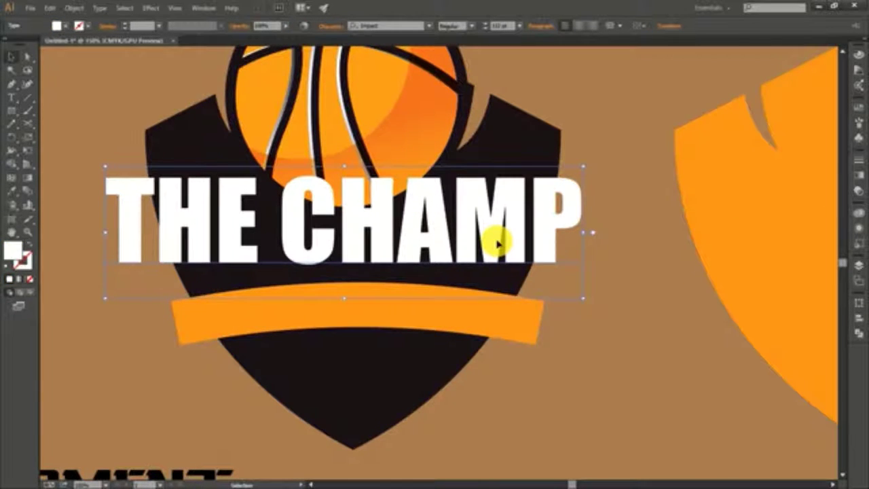
Outline THE CHAMP, arch it with Warp Arc, expand its appearance, and lower it slightly
right_click(498, 243)
left_click(523, 310)
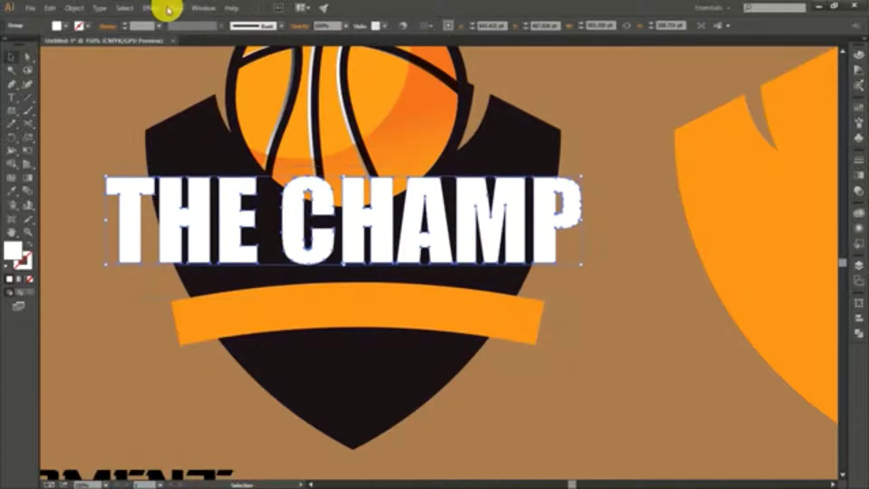
left_click(88, 7)
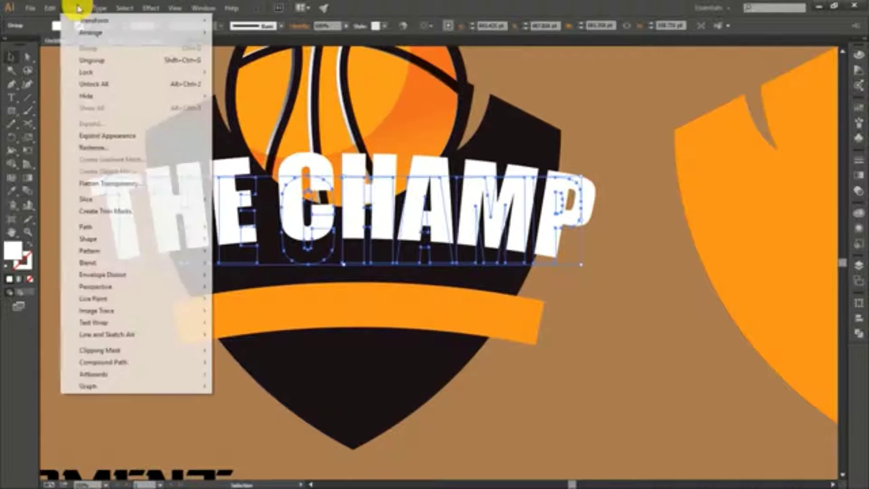
left_click(116, 123)
left_click(523, 243)
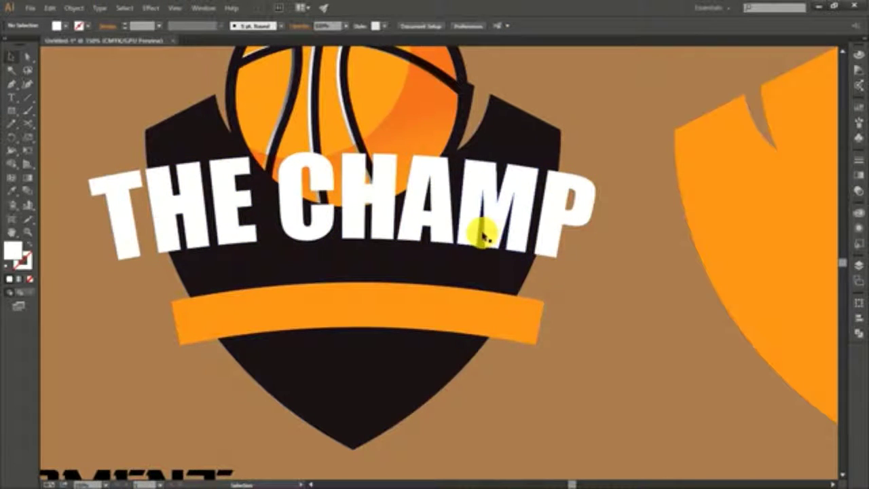
left_click_drag(403, 239, 408, 248)
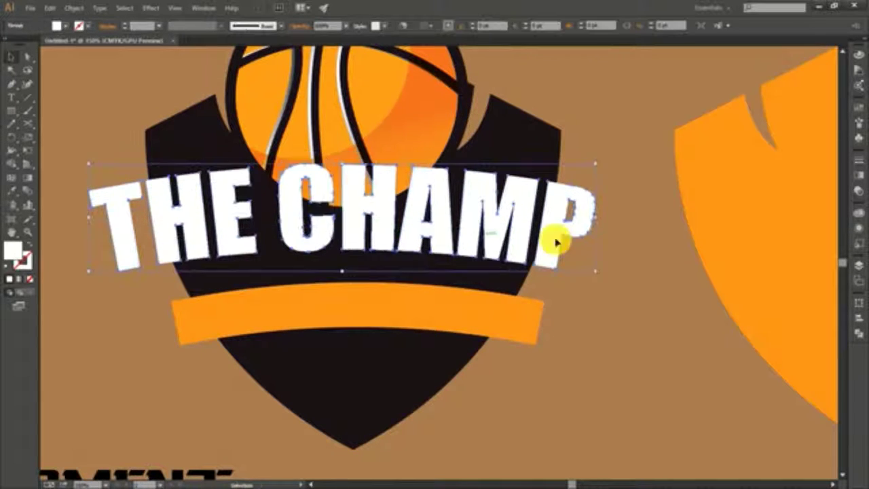
left_click(616, 271)
Centre the text, banner and shield horizontally
key("ctrl+0")
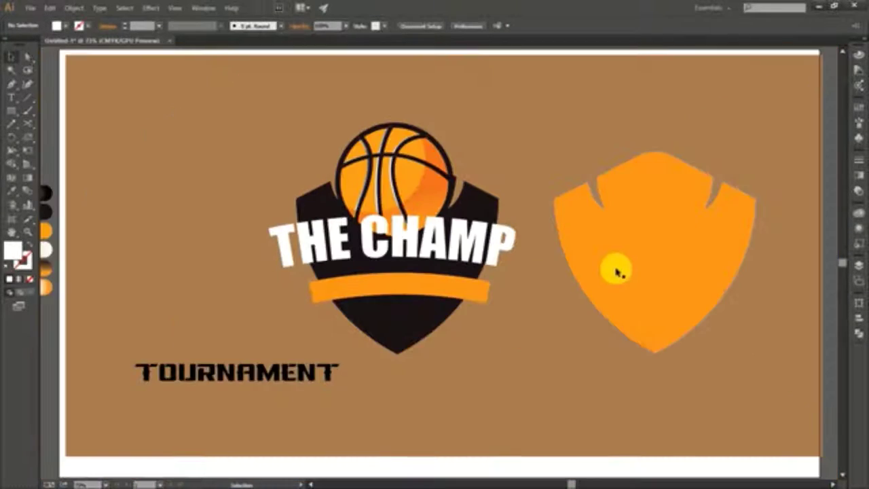
left_click(347, 344)
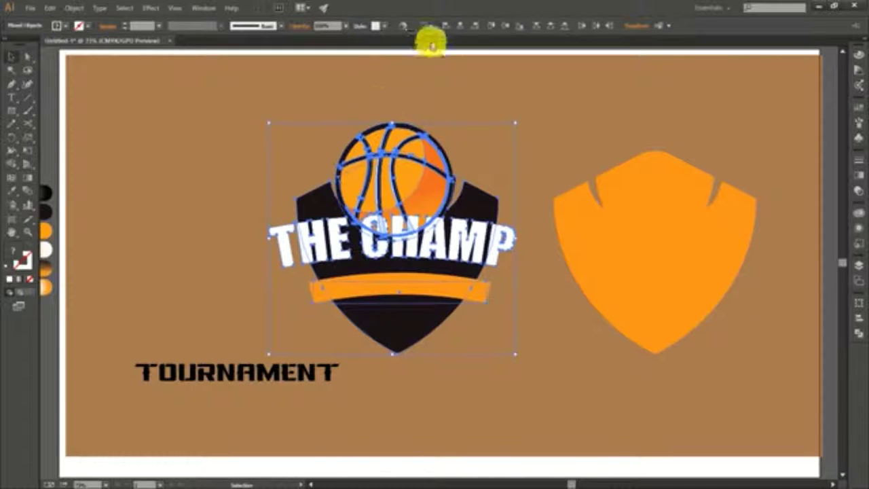
left_click(457, 25)
left_click(469, 86)
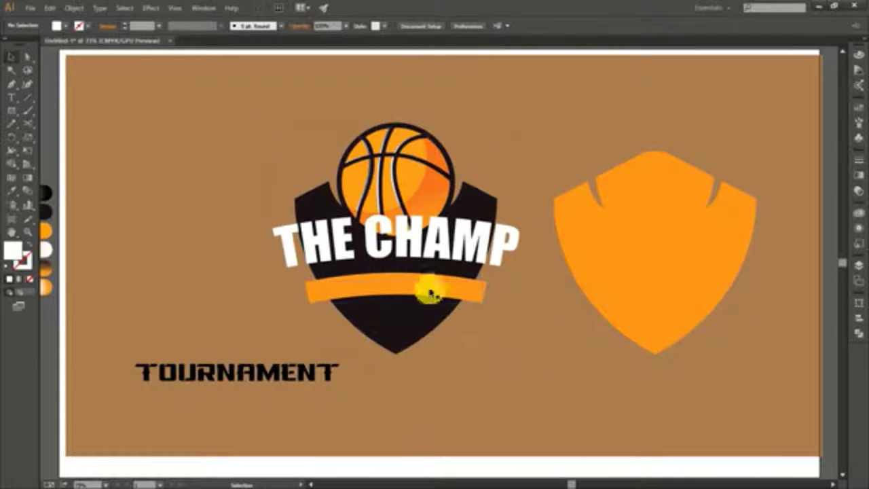
left_click(398, 236)
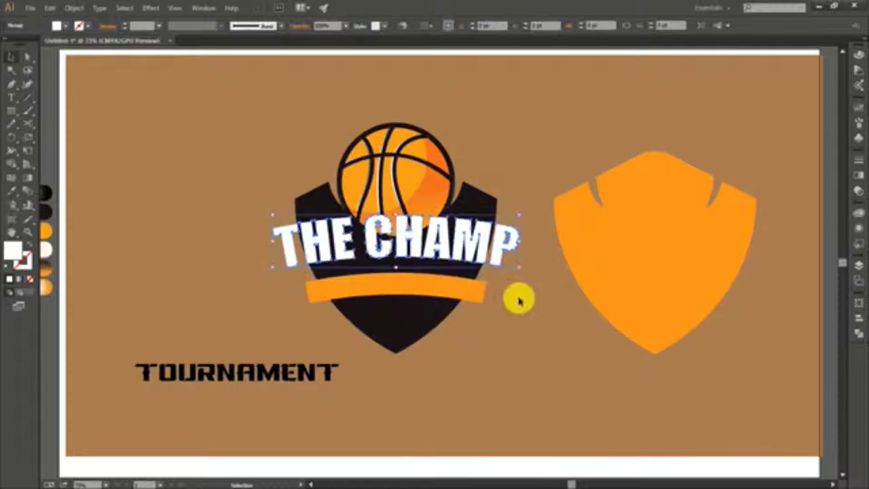
left_click(514, 324)
left_click(444, 251)
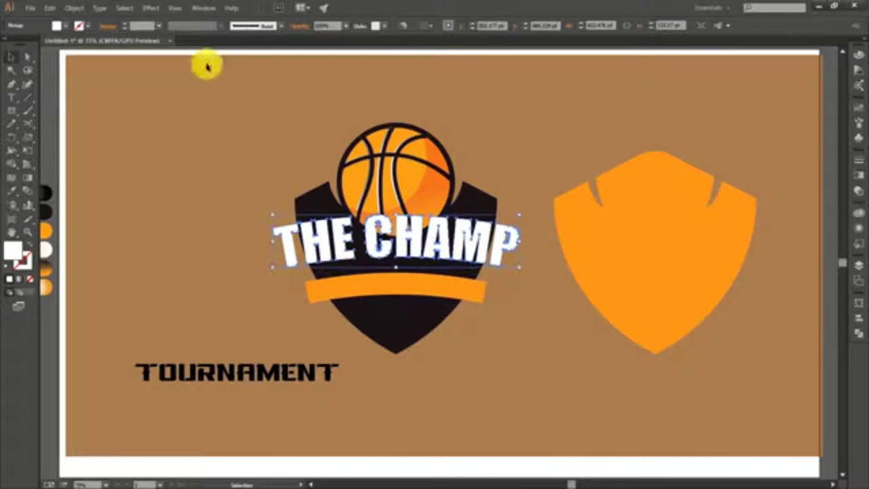
Add a 15 pt round-joined offset path around THE CHAMP
left_click(89, 8)
mouse_move(135, 227)
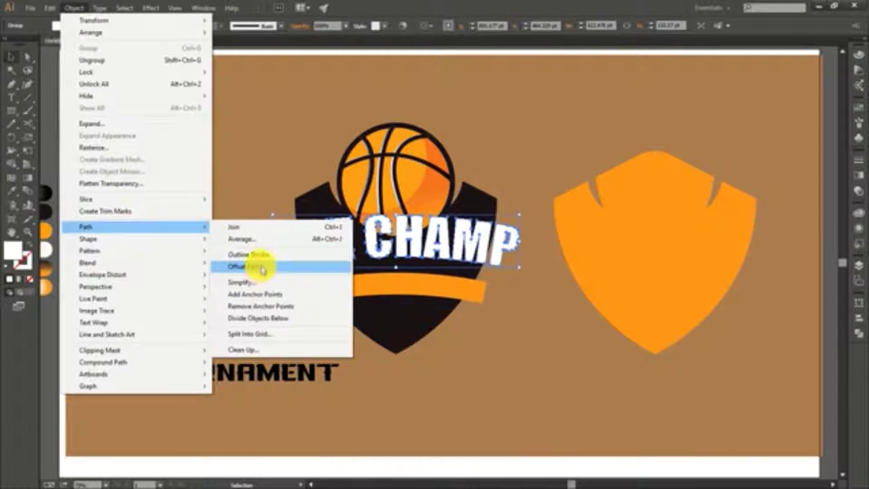
left_click(258, 266)
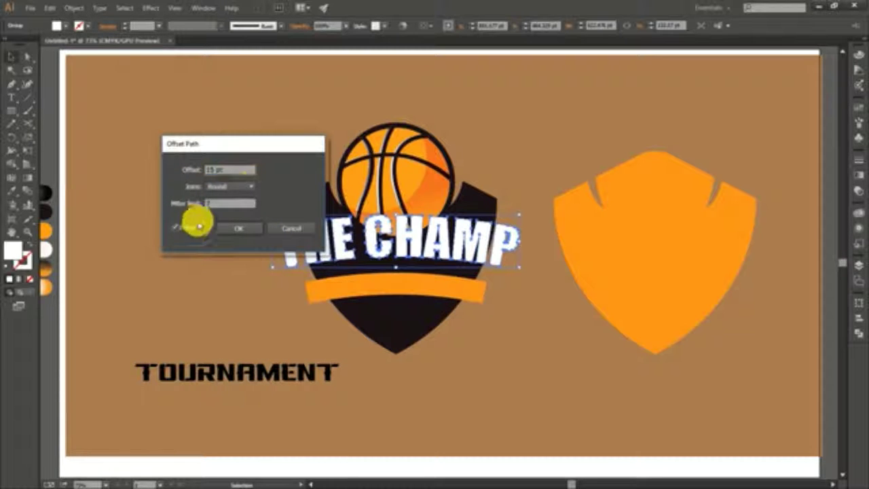
left_click(198, 225)
left_click_drag(268, 144, 699, 166)
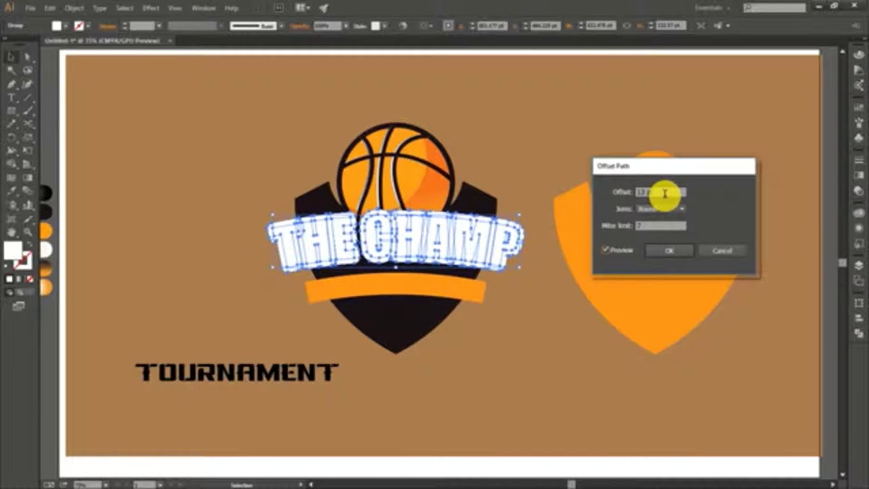
left_click(667, 250)
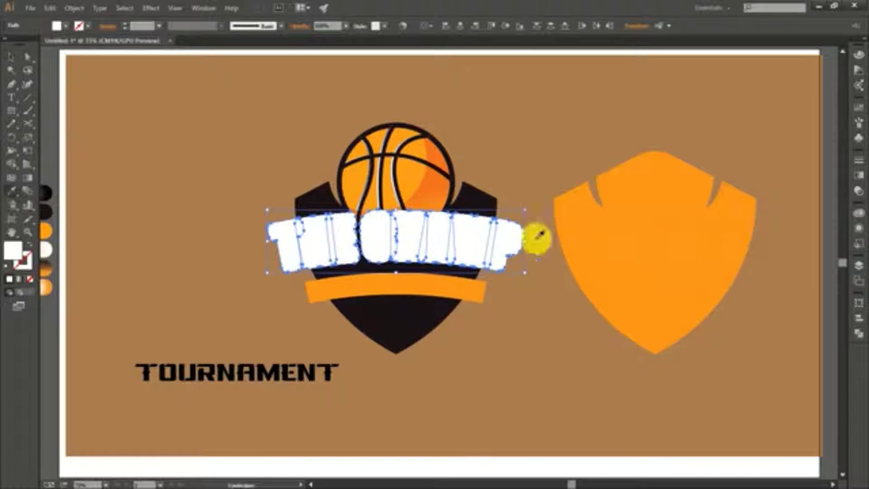
Colour the offset outline black and nudge it slightly below the letters
left_click(488, 201)
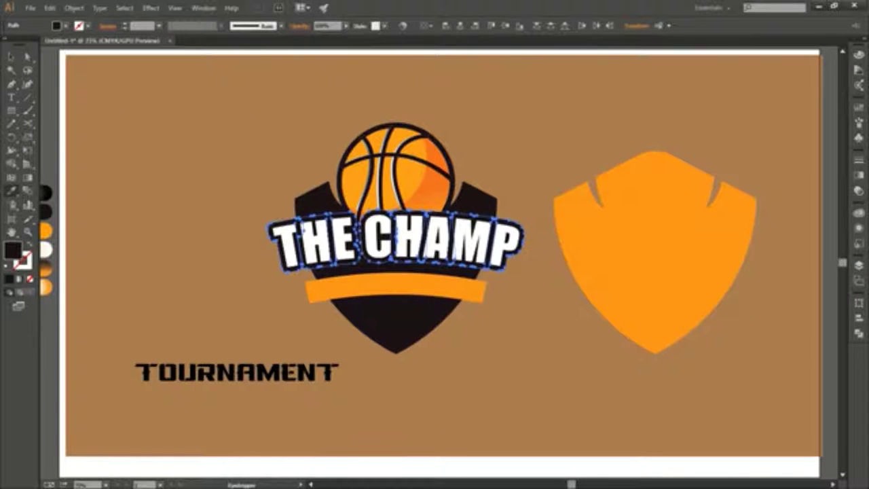
key("ctrl+plus")
key("ctrl+plus")
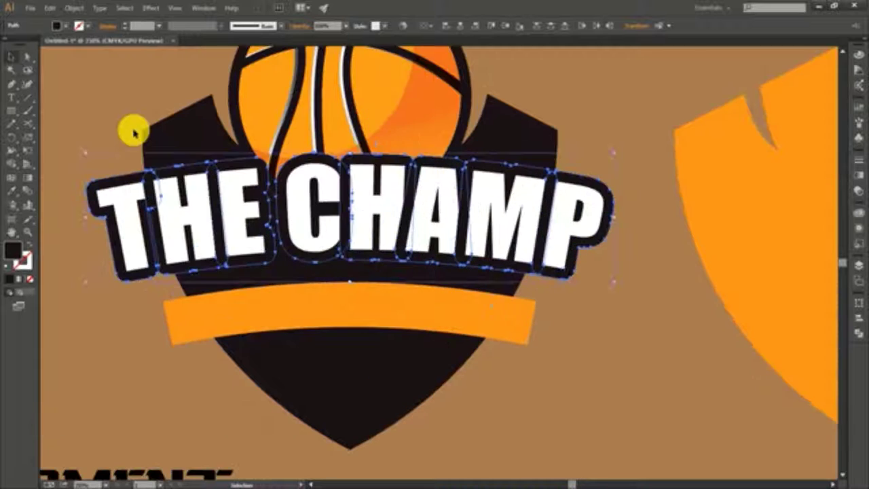
left_click_drag(363, 252, 364, 272)
left_click(603, 87)
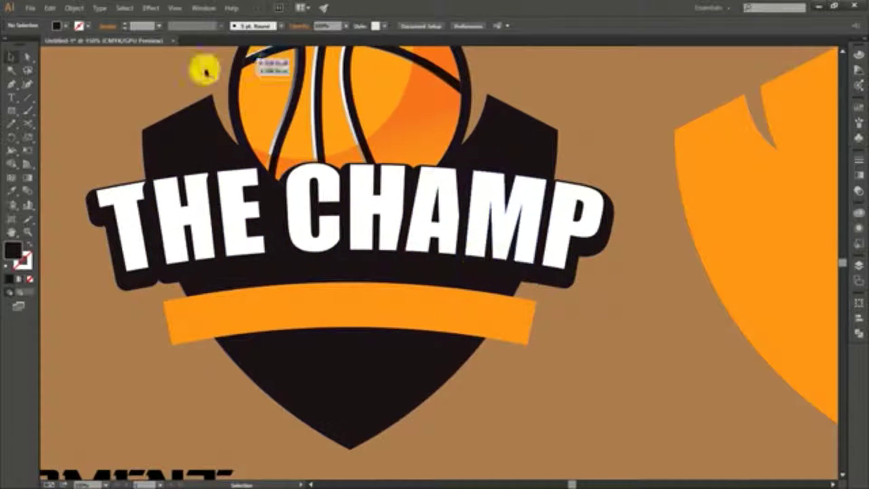
left_click(133, 206)
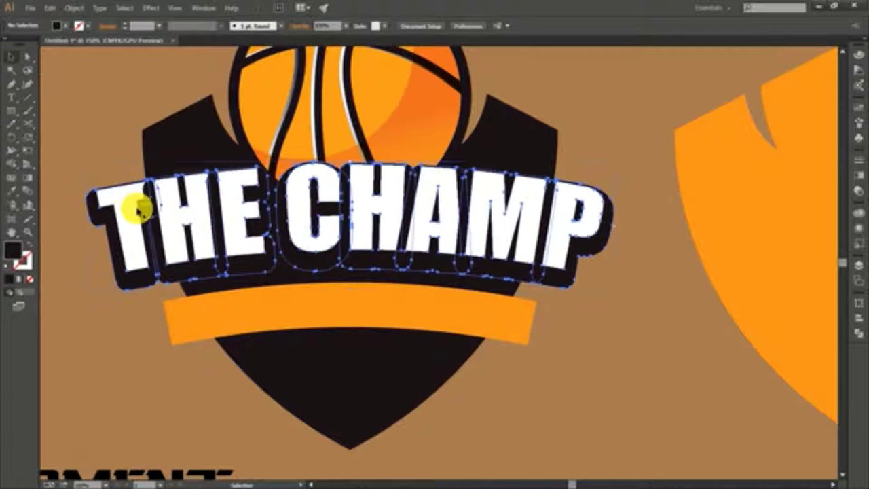
Ungroup THE CHAMP and bring the letter T in front of the black outline
right_click(126, 214)
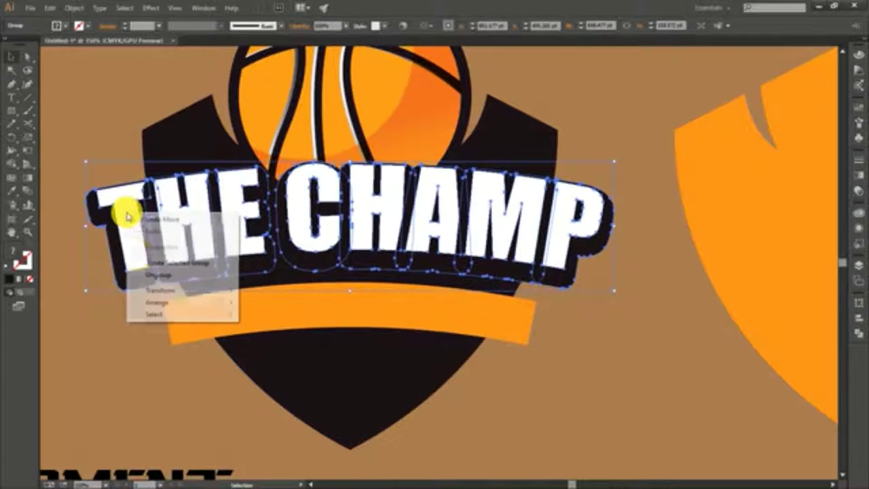
left_click(148, 277)
left_click(128, 252)
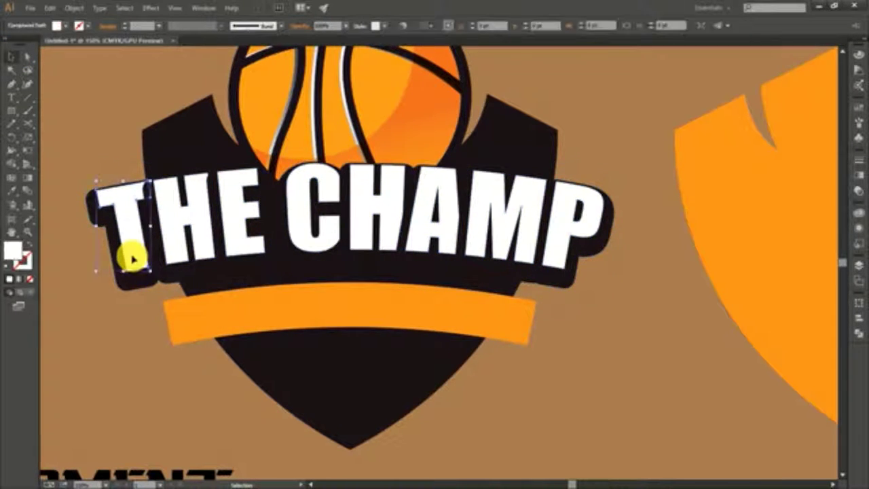
right_click(133, 257)
mouse_move(163, 346)
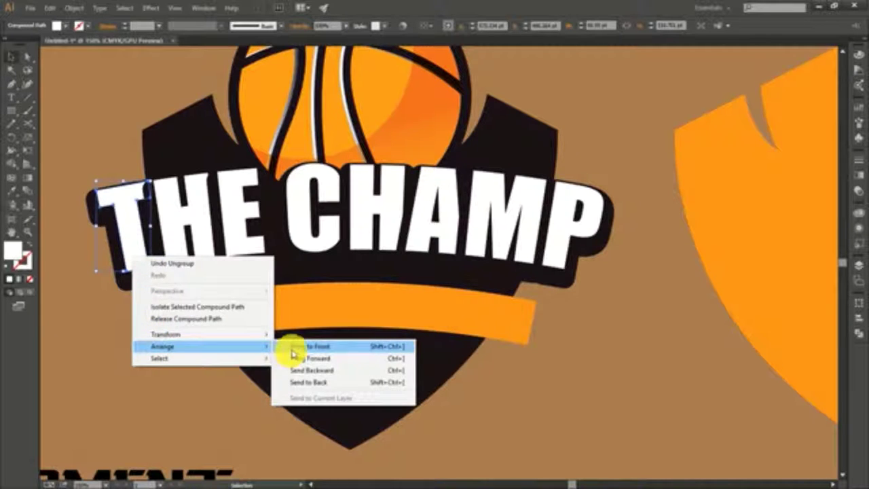
left_click(293, 348)
right_click(324, 191)
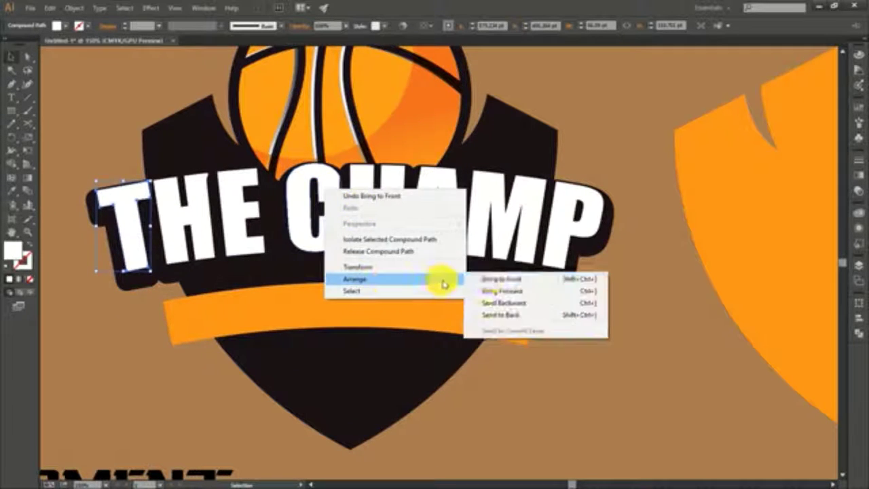
left_click(502, 279)
Bring the covered H and A of CHAMP and the H of THE to the front
left_click(389, 201)
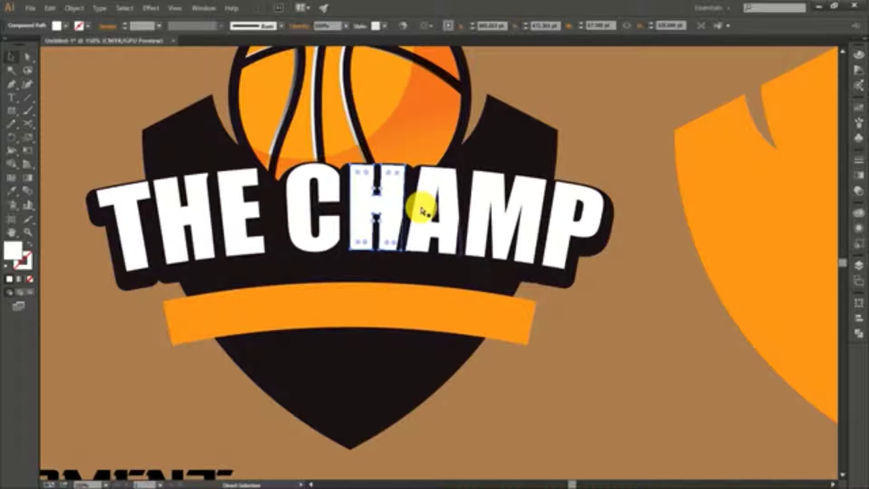
right_click(397, 210)
left_click(427, 216)
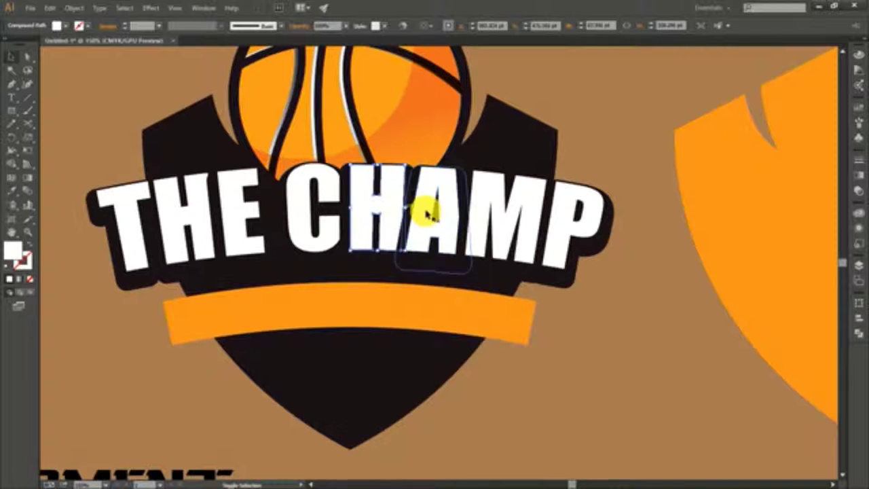
right_click(435, 230)
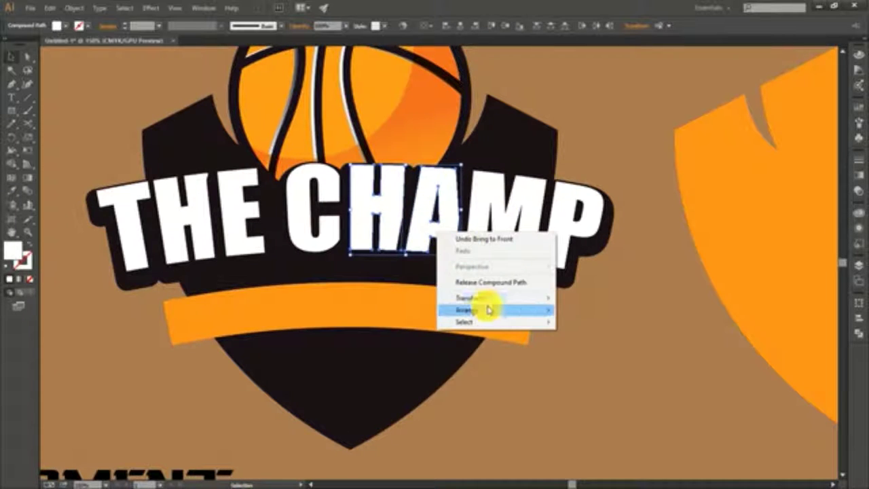
left_click(584, 309)
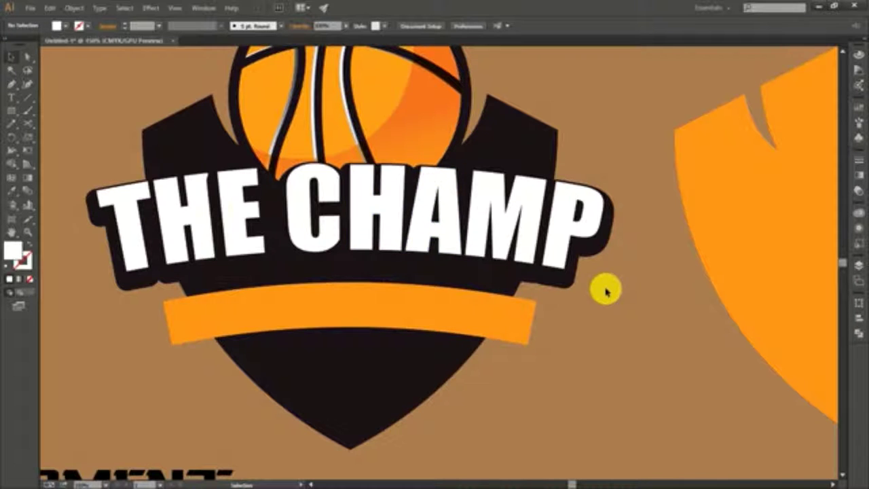
right_click(194, 204)
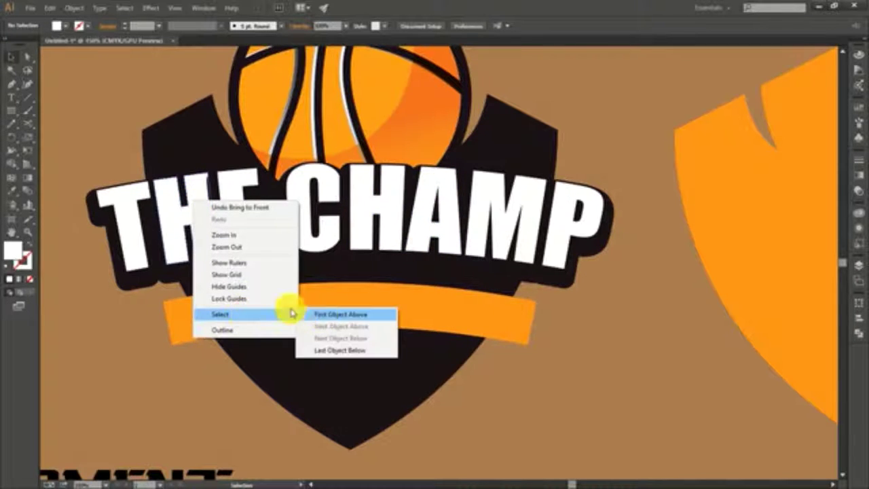
left_click(164, 229)
right_click(167, 230)
left_click(335, 321)
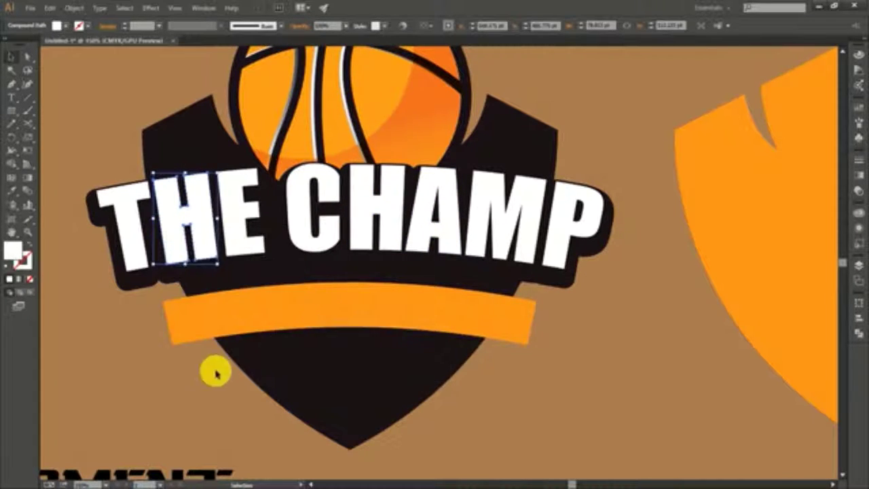
left_click(213, 369)
Move TOURNAMENT below the shield, shrink it, and drag it up onto the orange banner
scroll(312, 299, "down", 1)
scroll(285, 305, "down", 1)
left_click_drag(178, 405, 567, 366)
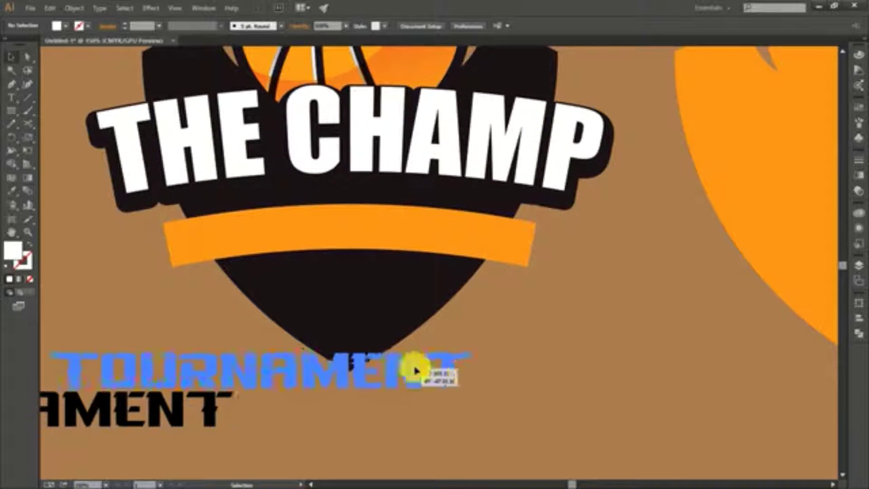
left_click_drag(613, 400, 538, 389)
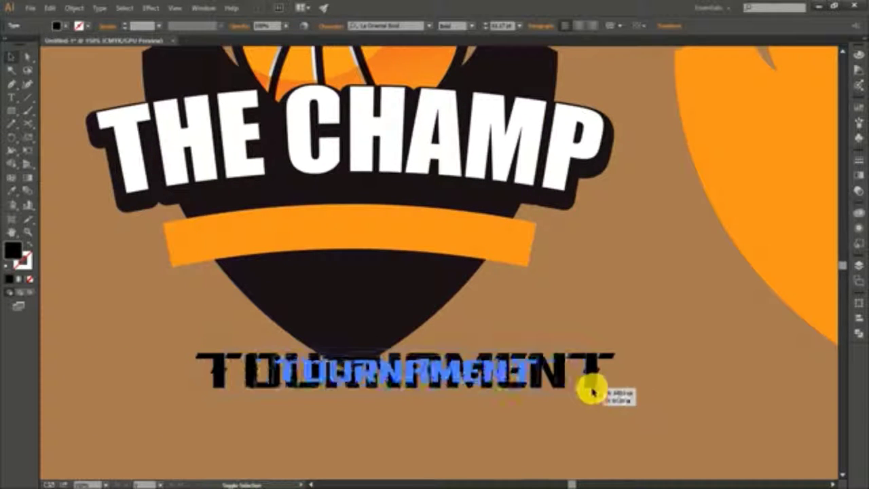
left_click_drag(475, 374, 427, 231)
Undo the banner move and bring TOURNAMENT to the front of the stacking order
right_click(427, 231)
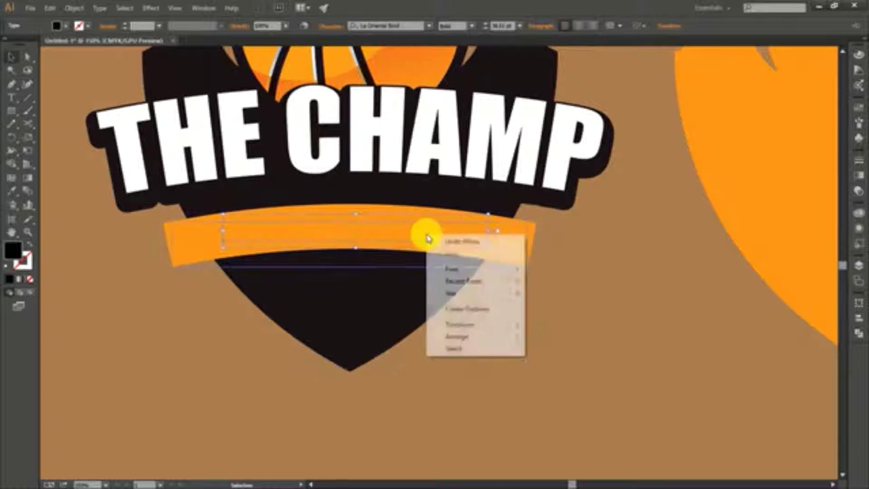
left_click(346, 229)
right_click(349, 229)
left_click(226, 236)
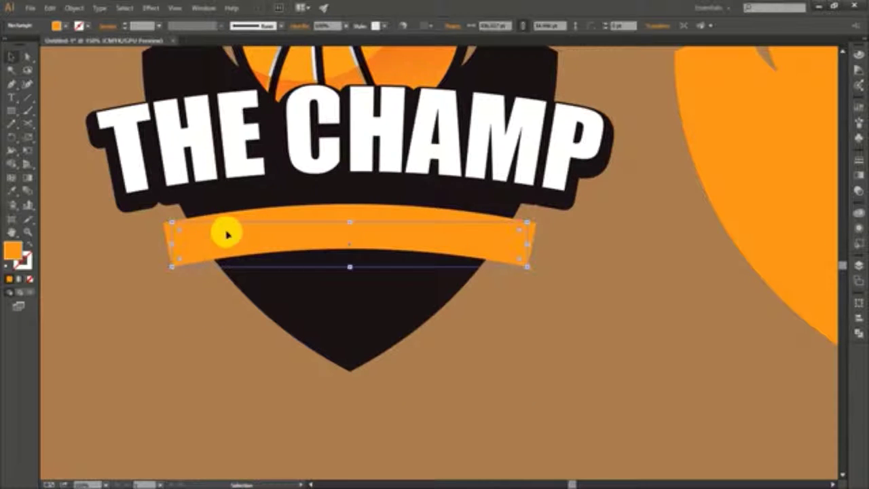
key("ctrl+z")
right_click(334, 361)
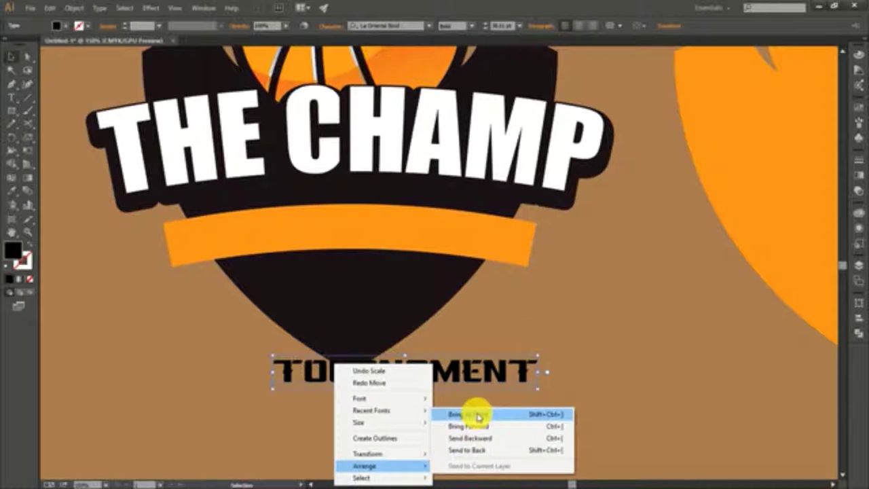
left_click(475, 412)
Make TOURNAMENT white by sampling THE CHAMP and place it on the orange banner
left_click(470, 370)
key("i")
left_click(427, 153)
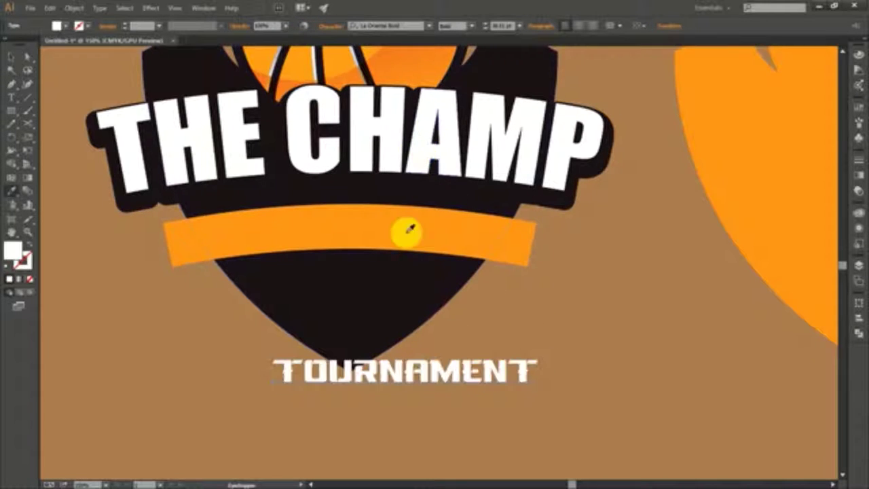
left_click(26, 61)
mouse_move(473, 374)
left_mouse_down()
mouse_move(419, 235)
mouse_move(408, 232)
left_mouse_up()
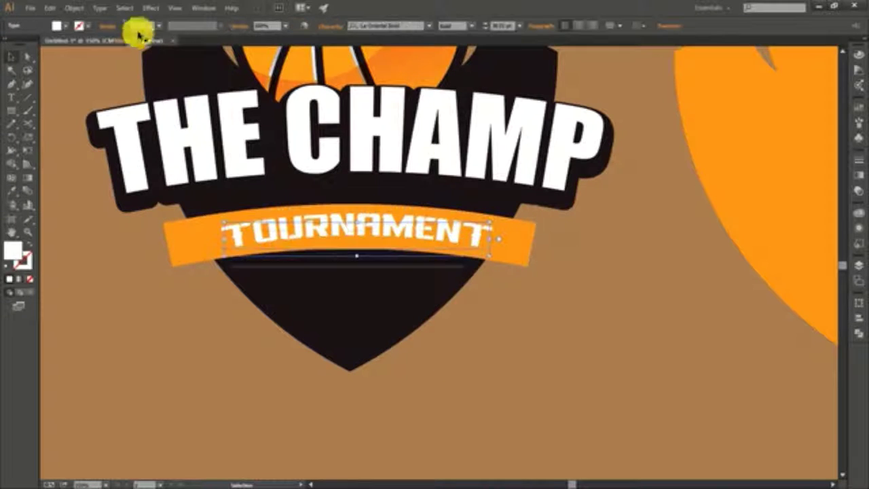
left_click(70, 9)
left_click(50, 8)
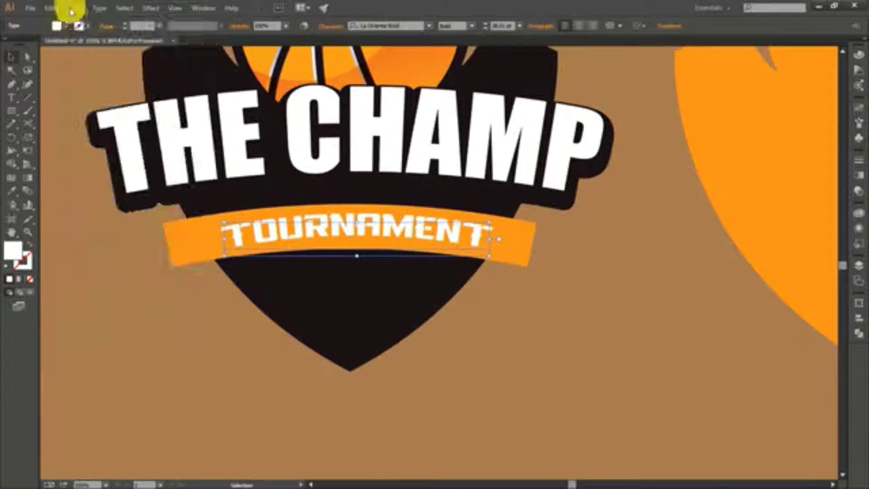
Convert TOURNAMENT to outlines and stretch it wider across the banner
left_click(103, 135)
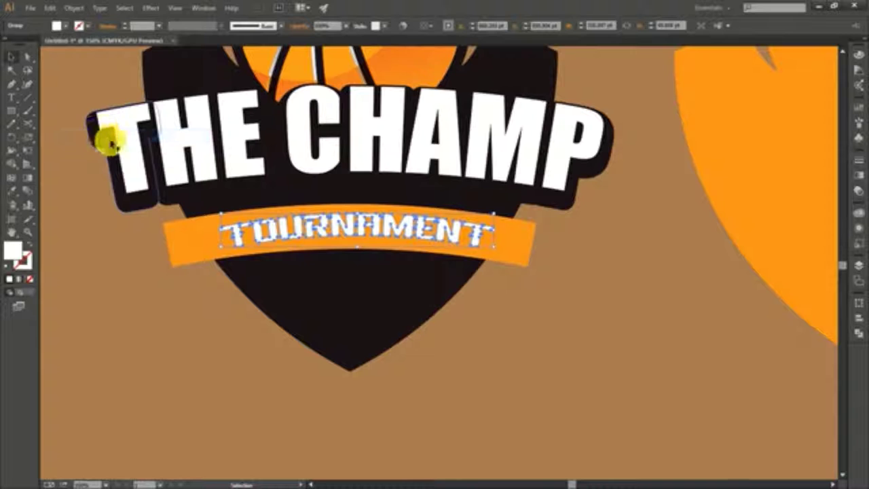
left_click(478, 281)
left_click(450, 229, "shift")
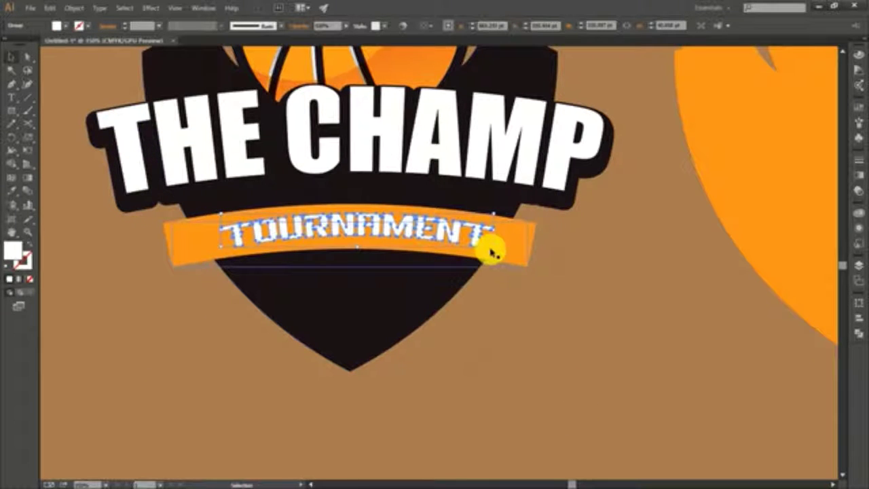
left_click_drag(496, 249, 509, 253)
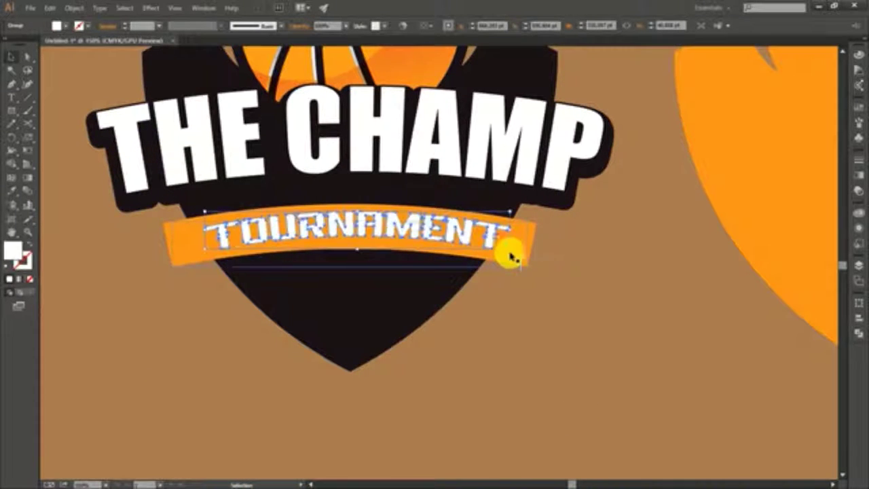
Apply a Drop Shadow effect to TOURNAMENT and zoom out to the whole artboard
left_click(154, 7)
mouse_move(166, 130)
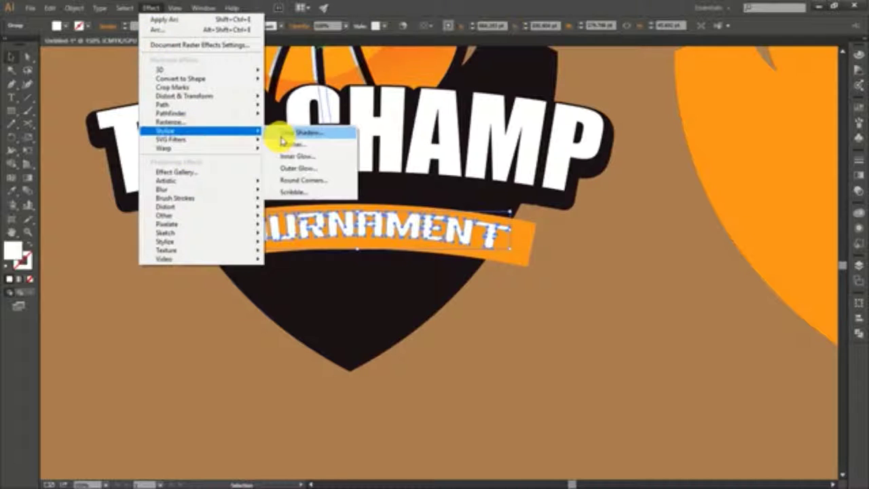
left_click(318, 132)
left_click(517, 295)
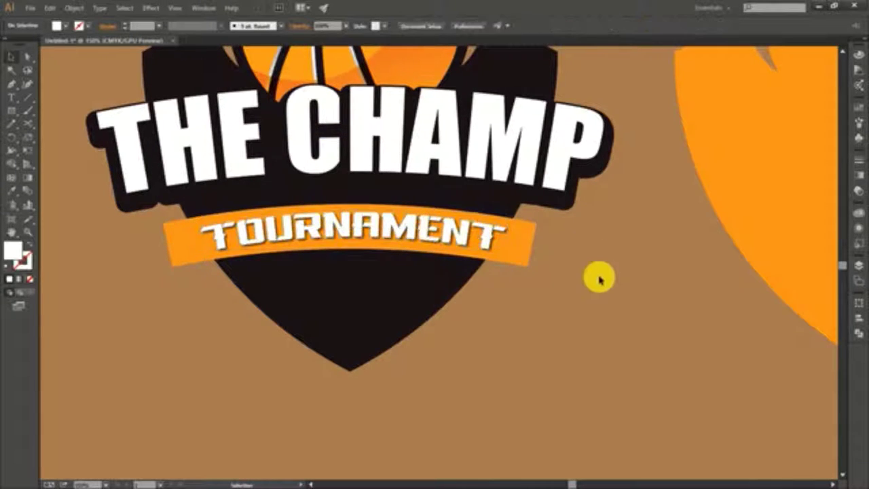
key("ctrl+minus")
key("ctrl+minus")
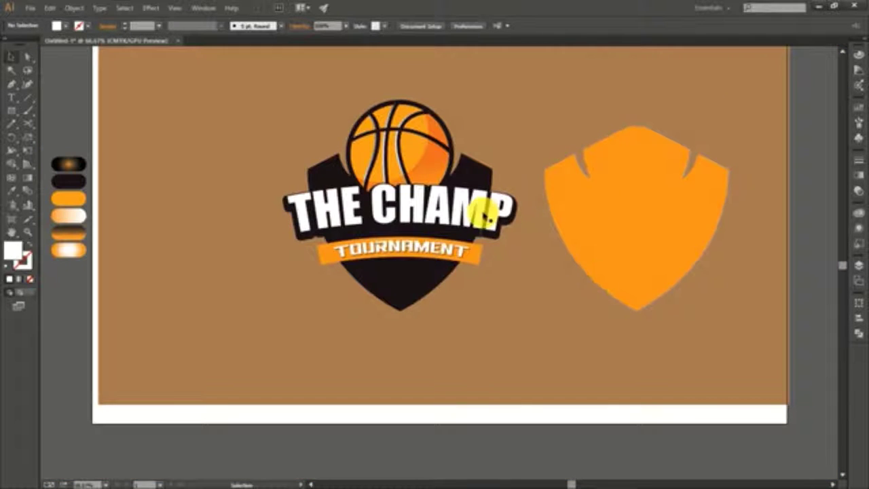
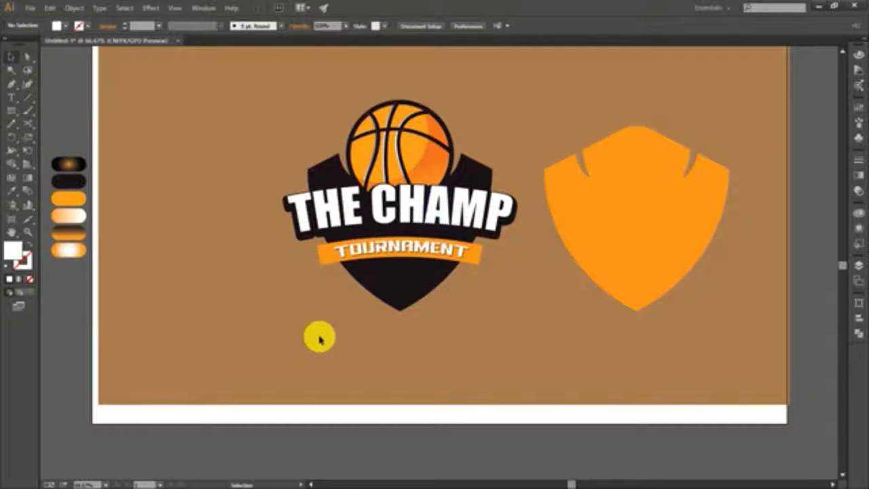
Select all the THE CHAMP letters and Alt-drag a copy below the badge
left_click(310, 218)
left_click(336, 211, "shift")
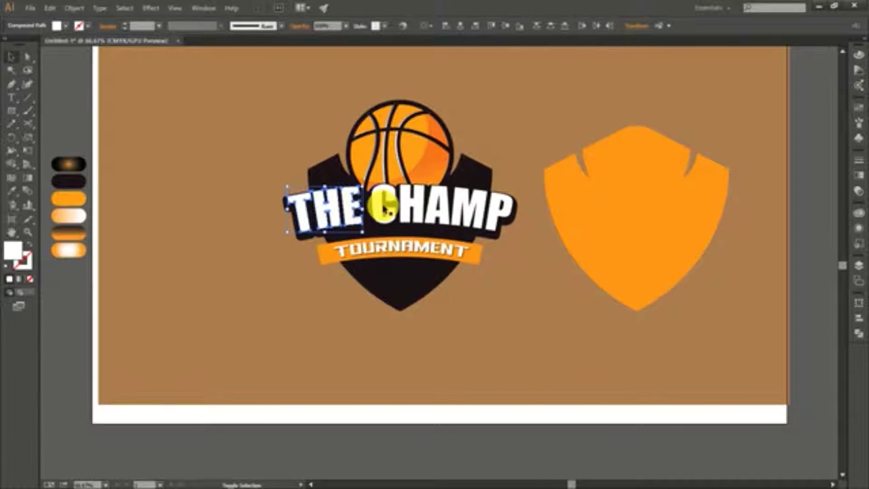
left_click(383, 207, "shift")
left_click(464, 212, "shift")
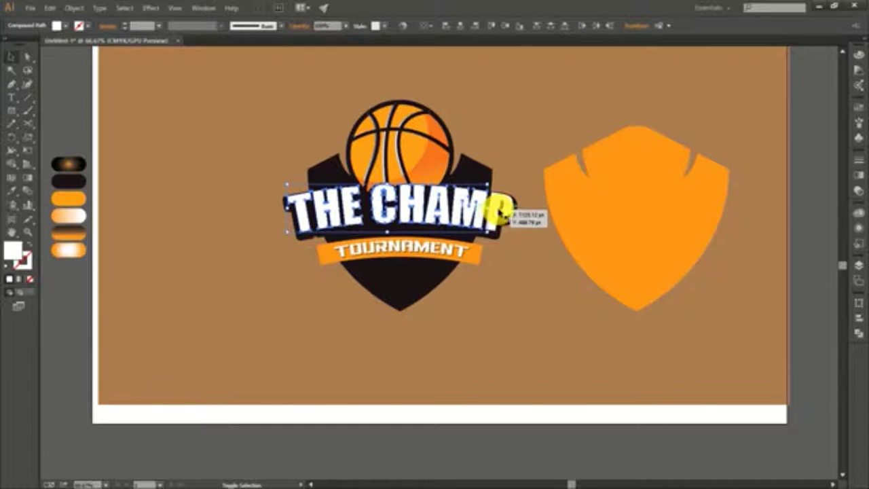
left_click_drag(491, 218, 473, 348)
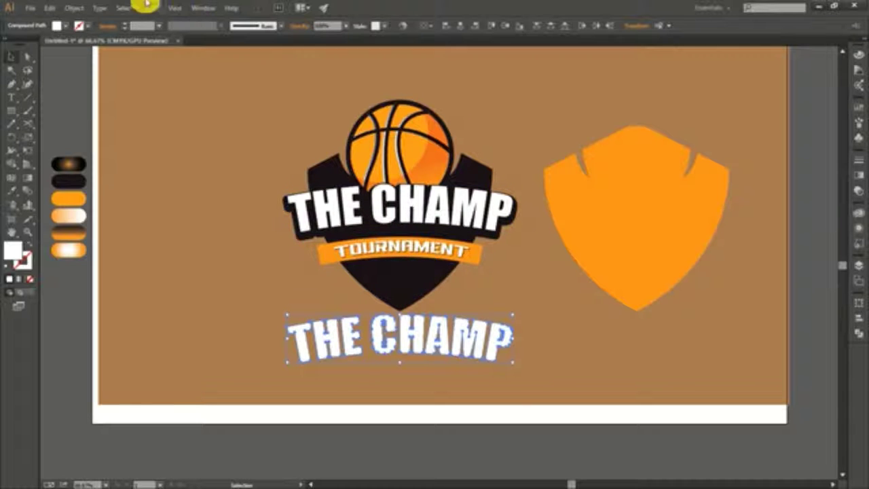
Apply an Offset Path of about -3 pt to the copied lettering, with Preview on
left_click(75, 8)
mouse_move(108, 227)
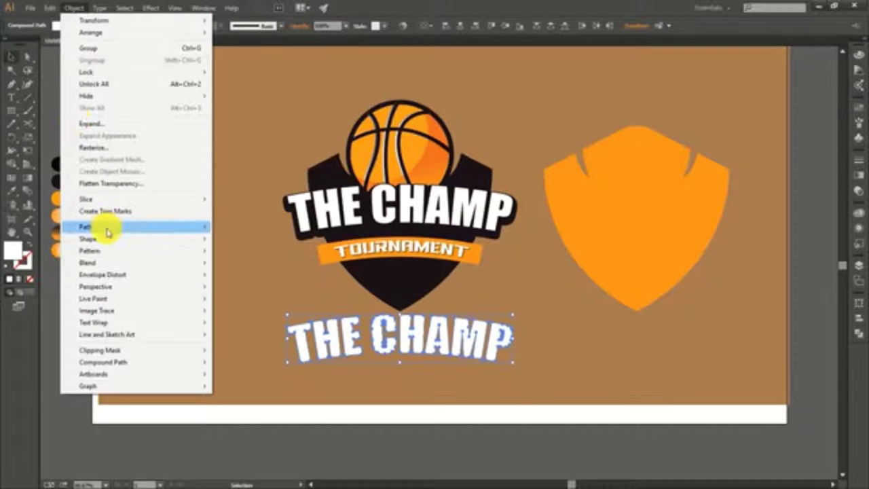
left_click(268, 268)
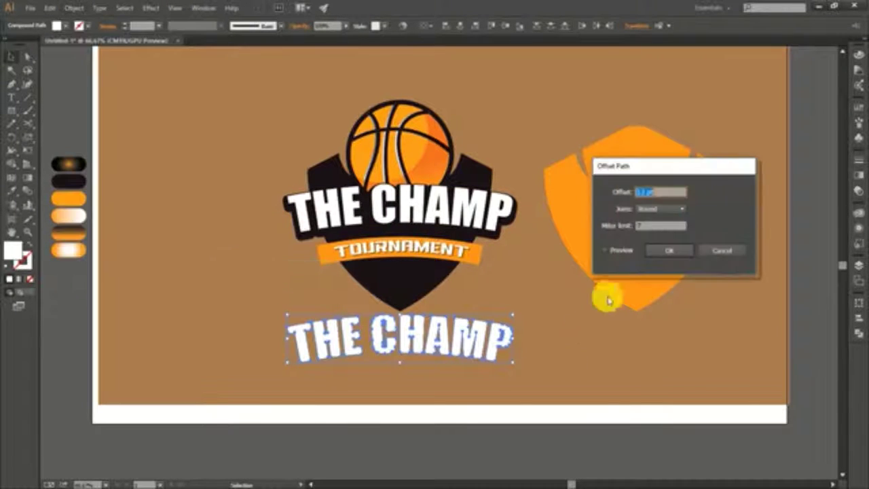
left_click(605, 250)
key("Down")
key("Down")
key("Down")
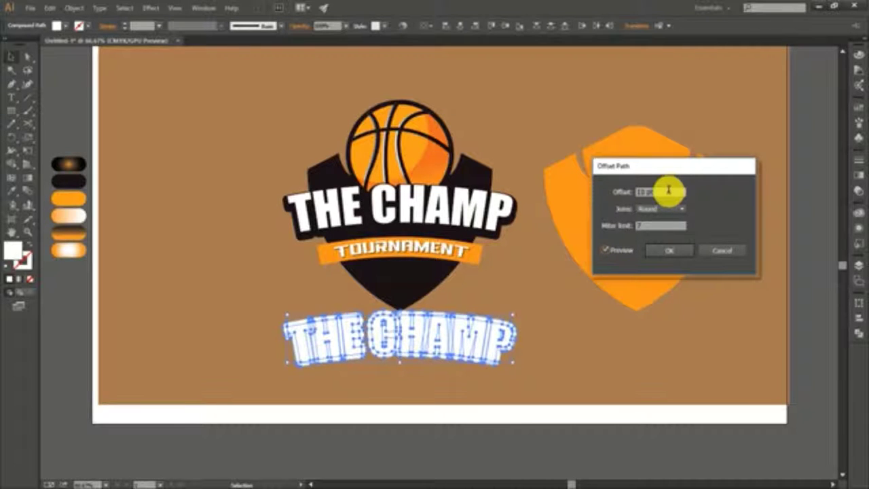
key("Down")
key("Down")
key("Down")
key("Down")
key("Down")
key("Down")
key("Down")
key("Down")
key("Down")
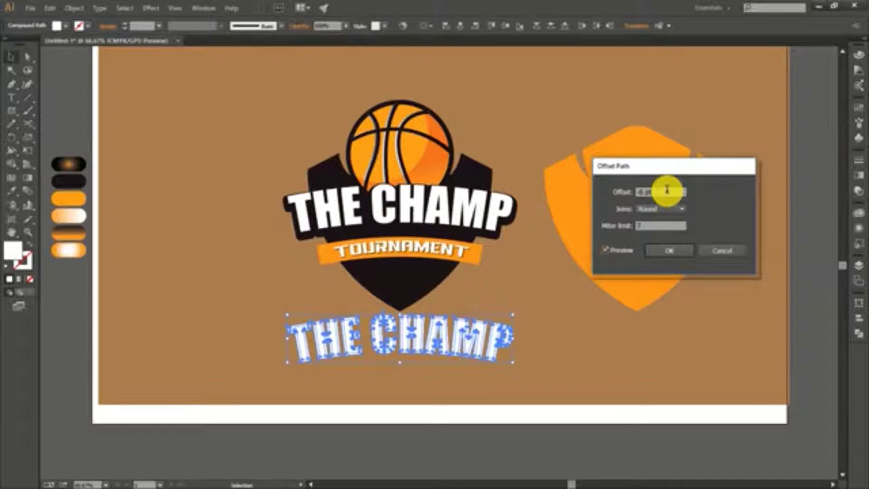
key("Up")
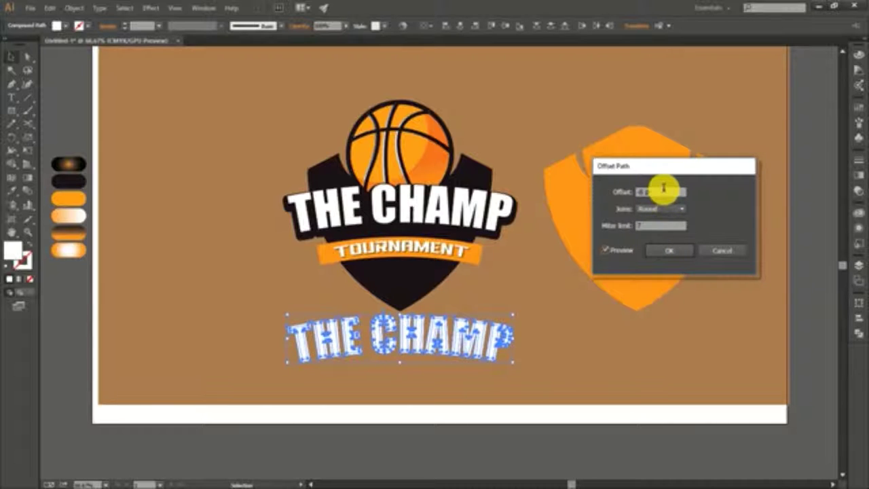
left_click(668, 250)
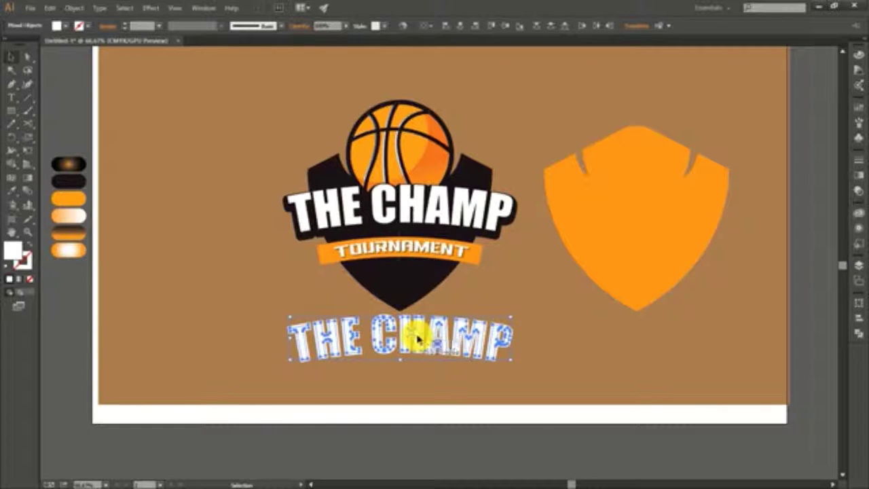
Delete the extra upper copy, leaving one THE CHAMP copy just below the badge
left_click_drag(417, 339, 431, 406)
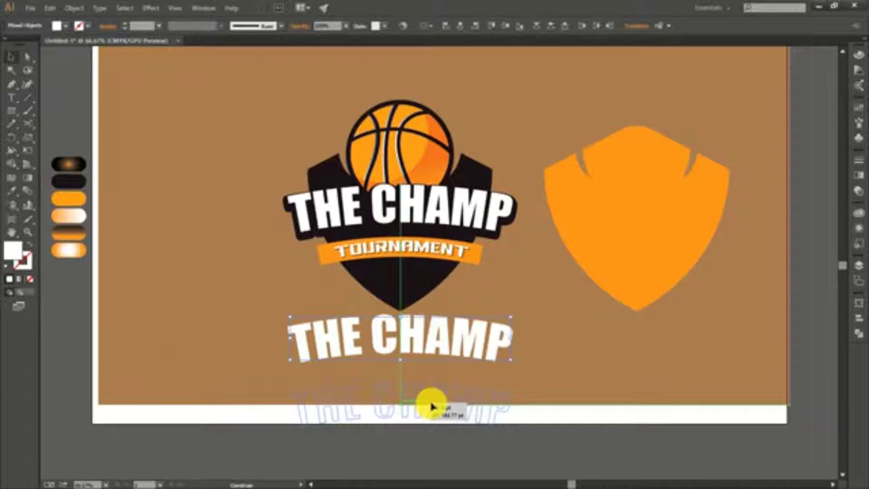
left_click(287, 354)
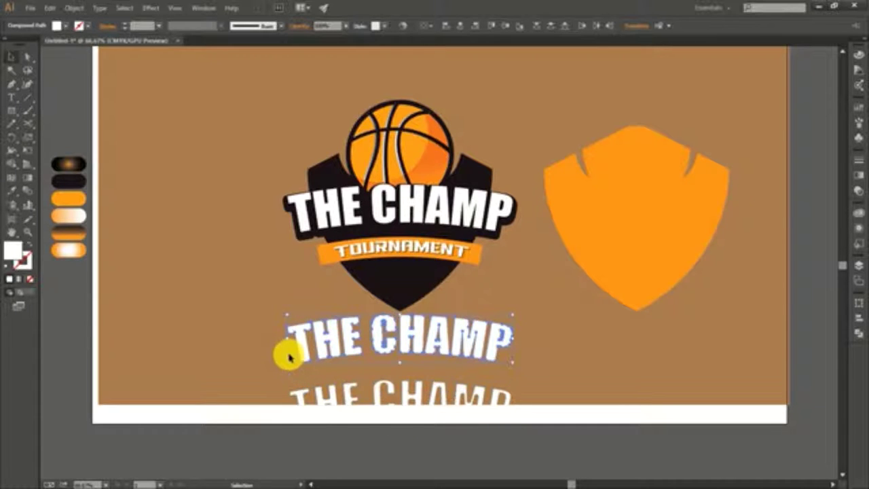
key("Delete")
left_click(451, 404)
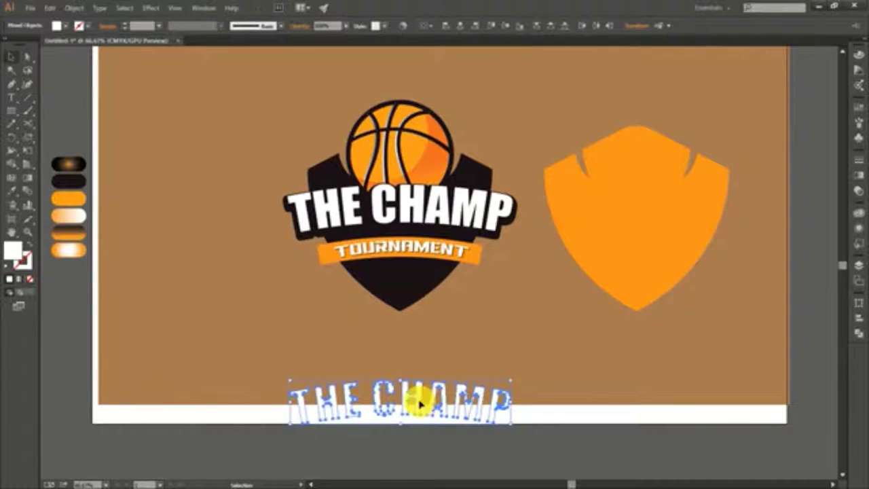
left_click_drag(420, 404, 420, 359)
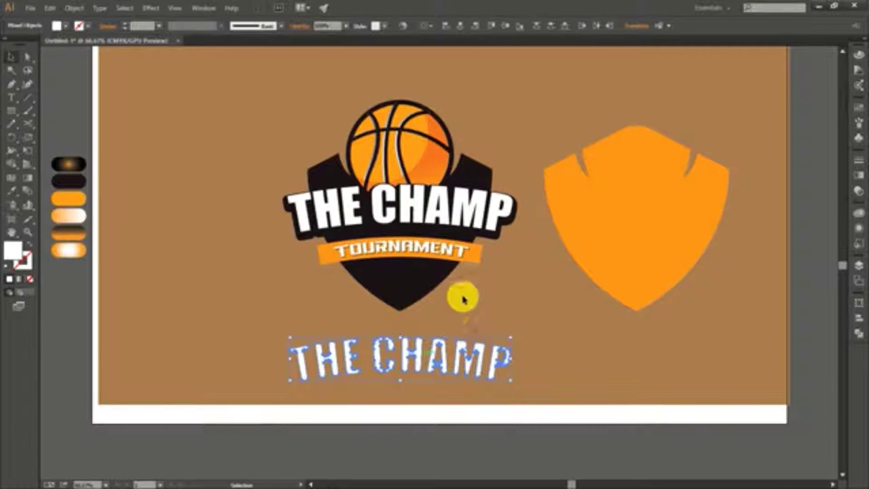
left_click(283, 357)
Draw a white-stroked curved Pen path across the copied lettering and select both together
key("p")
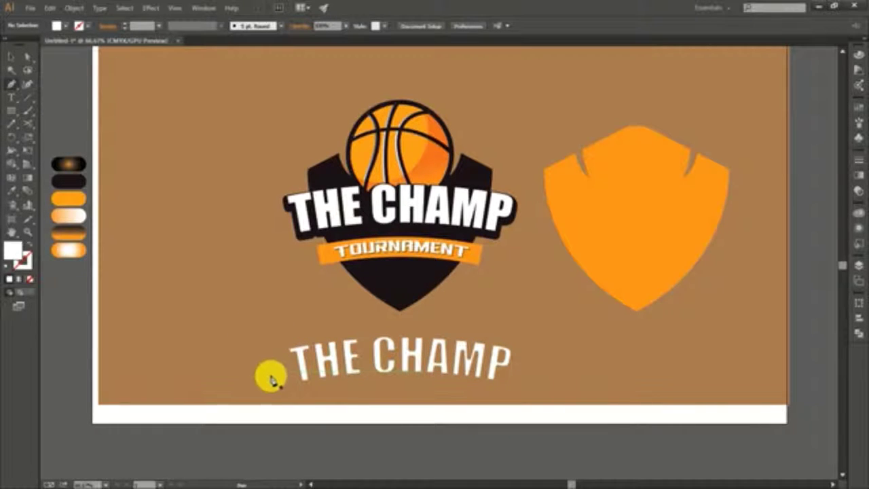
left_click(273, 372)
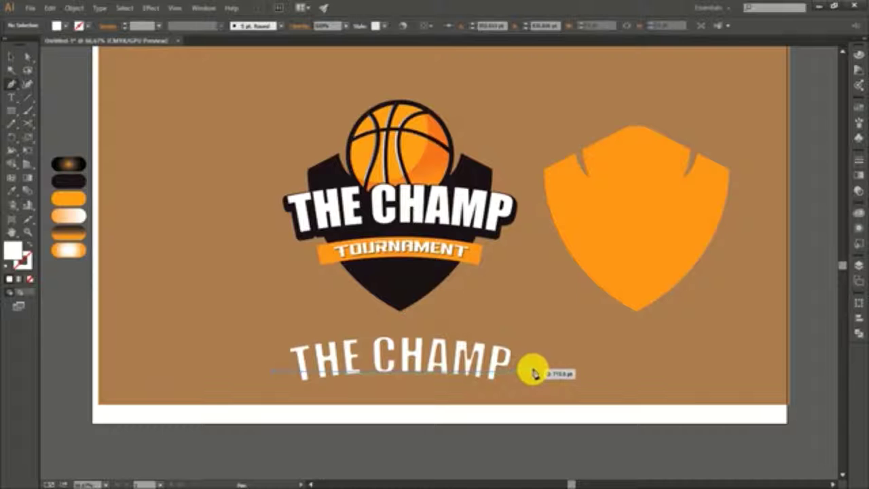
key("ctrl+z")
left_click(291, 367)
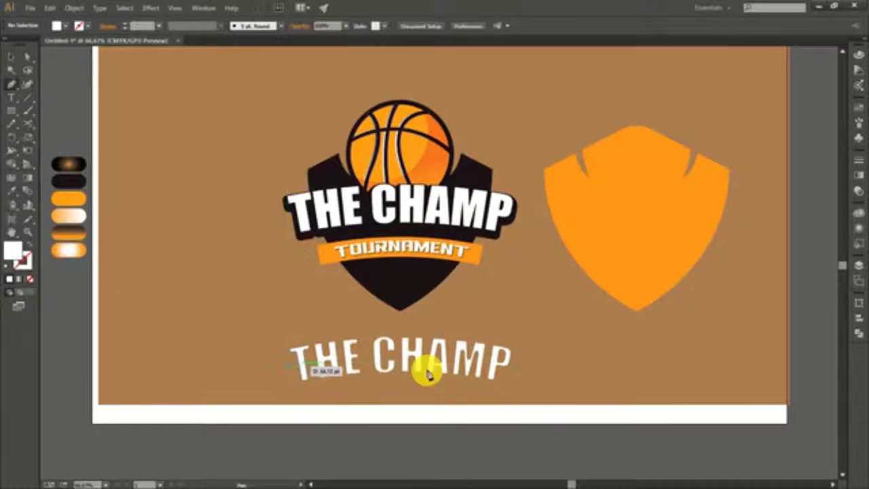
left_click_drag(509, 368, 533, 384)
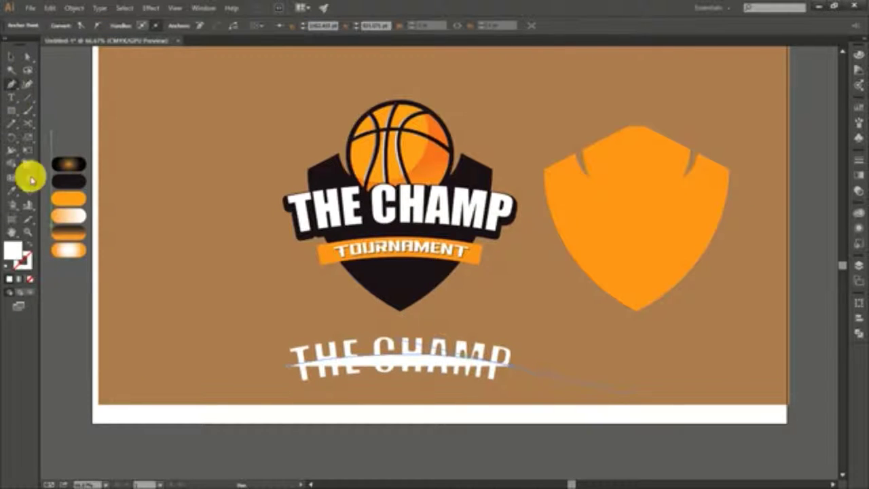
left_click(30, 241)
left_click(11, 57)
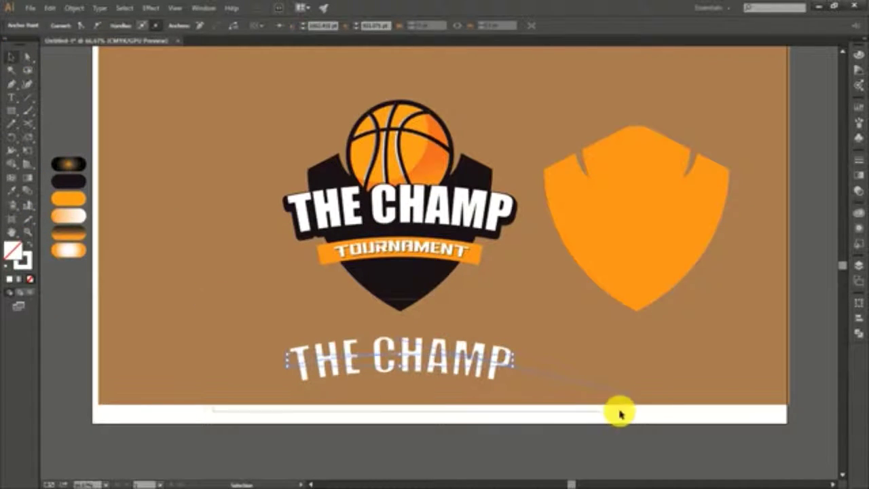
left_click(519, 321)
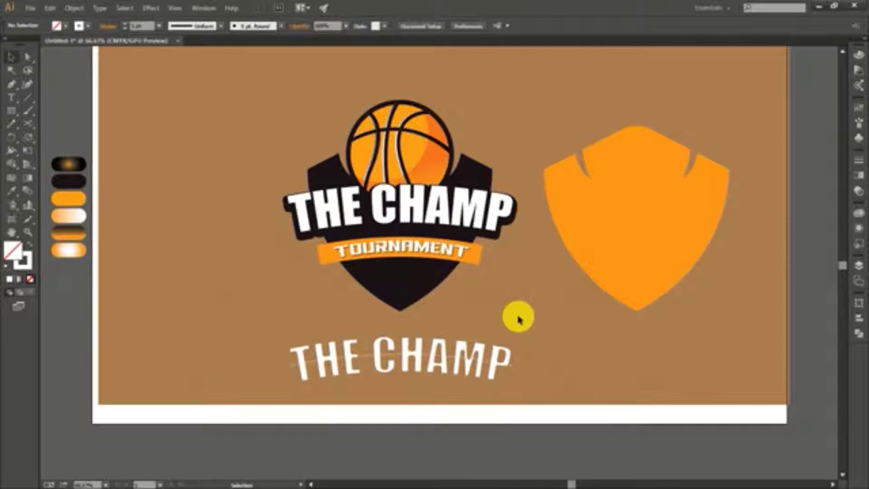
left_click(492, 380)
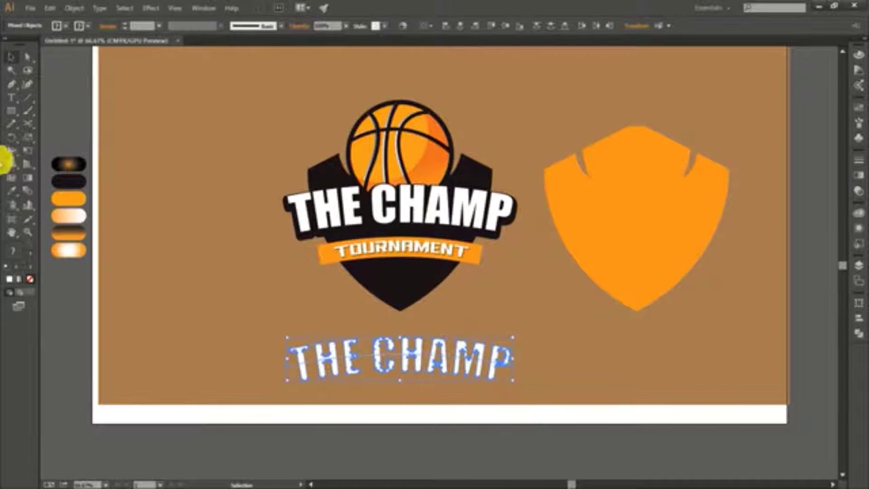
Split the copied letters along the arc with the Shape Builder, then swap fill and stroke
left_click(13, 170)
mouse_move(224, 339)
left_mouse_down()
mouse_move(506, 353)
mouse_move(339, 337)
mouse_move(275, 349)
mouse_move(512, 358)
left_mouse_up()
left_click(21, 57)
left_click(284, 369)
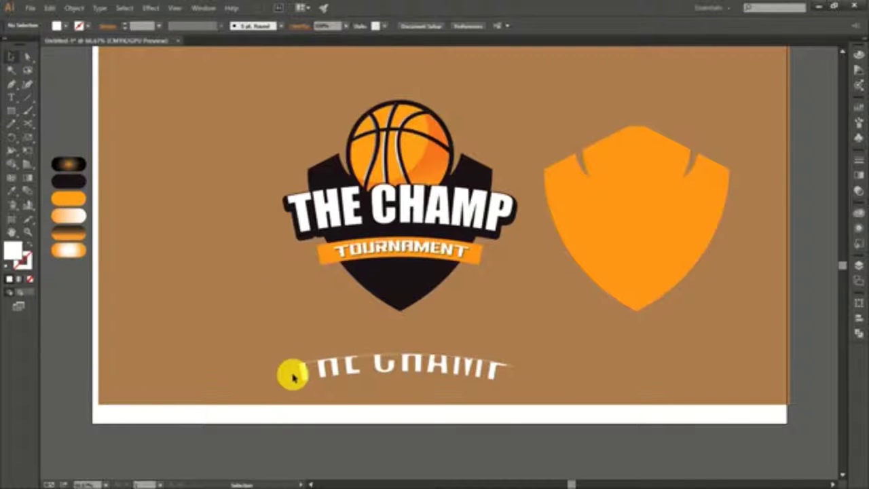
key("shift+x")
Group the lower letter slices and drag them onto the badge's THE CHAMP title
key("ctrl+1")
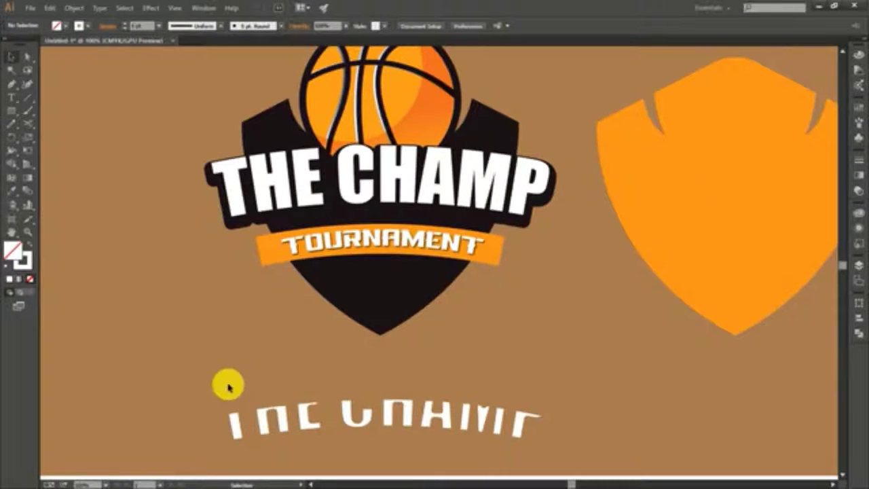
left_click(465, 424)
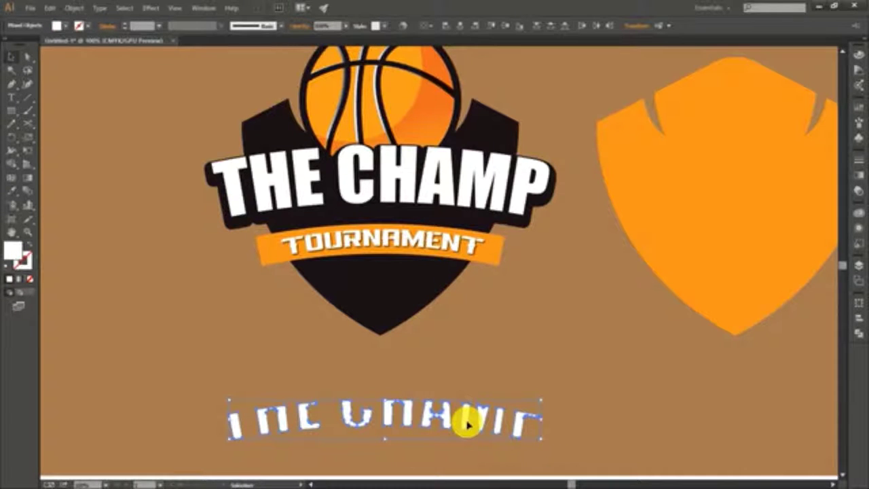
key("v")
left_click_drag(445, 424, 434, 197)
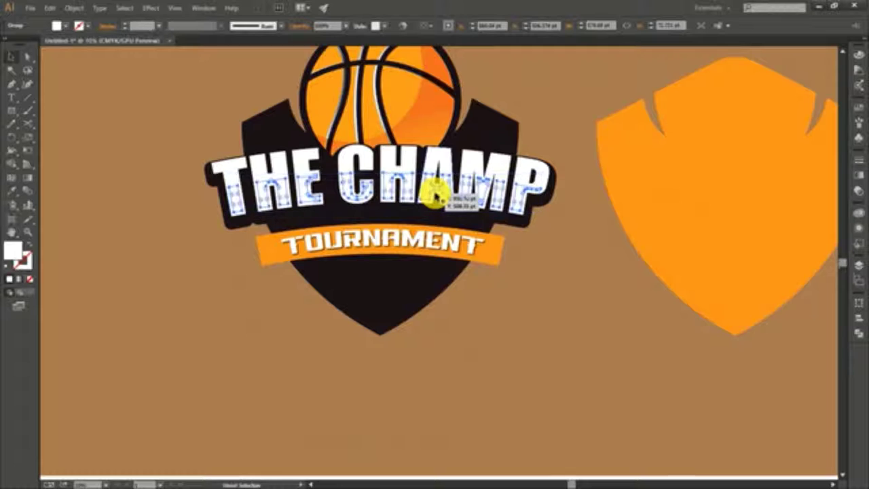
Give the letter slices an orange-white gradient fill and reposition it with the Gradient tool
key("ctrl+minus")
key("i")
left_click(45, 270)
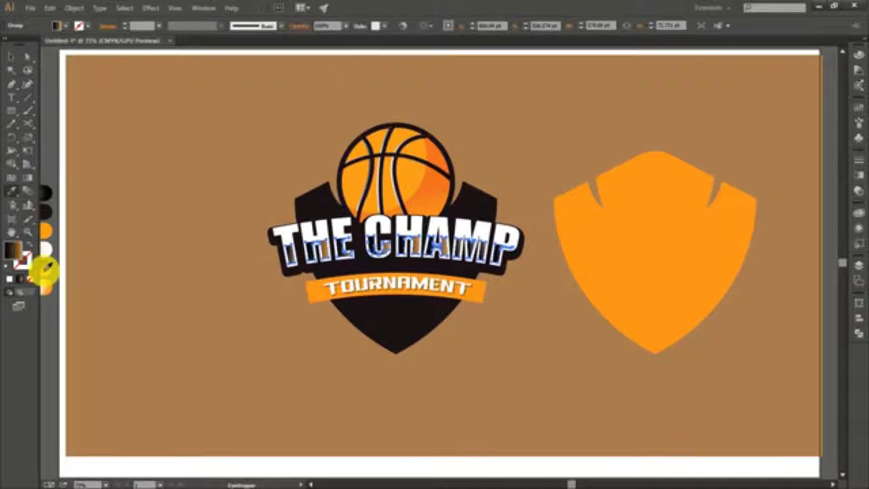
scroll(82, 280, "left", 2)
left_click(73, 252)
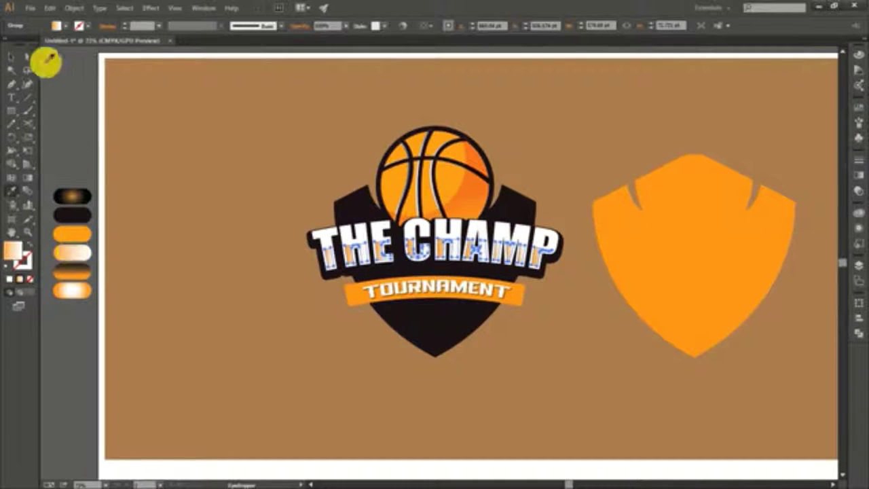
key("g")
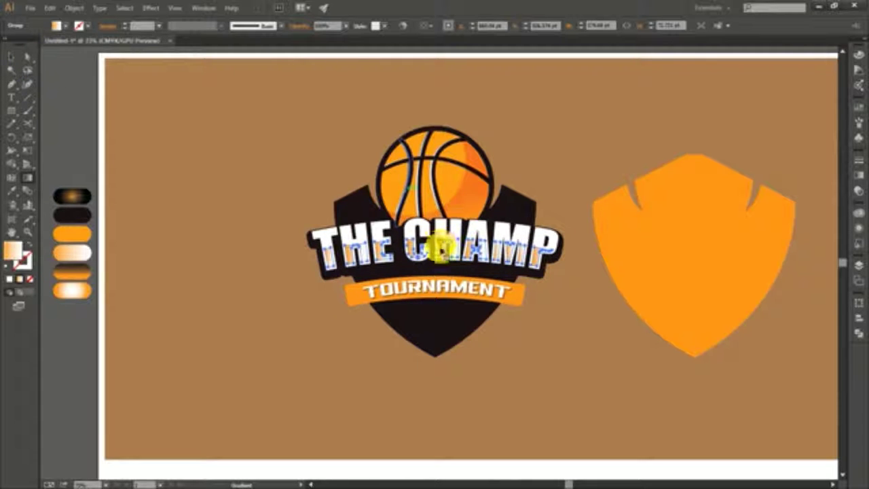
left_click_drag(444, 256, 453, 290)
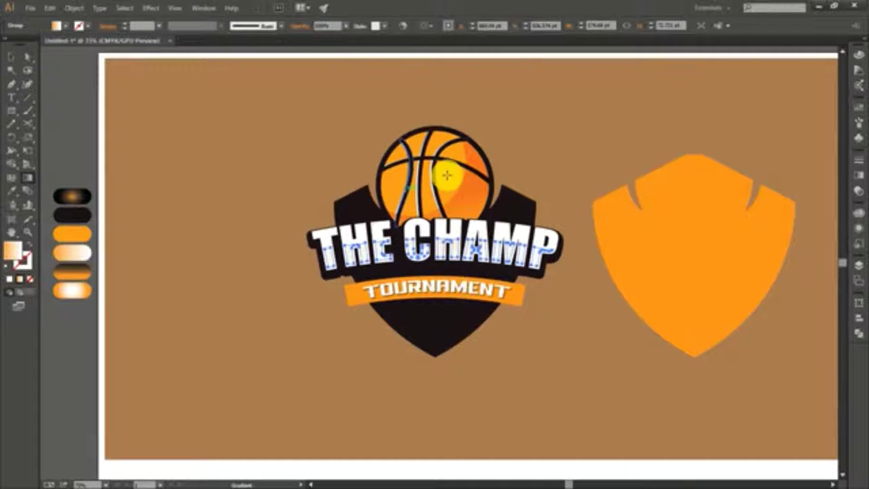
Drag the THE CHAMP group's gradient vertically so orange fills the lower half
left_click(11, 56)
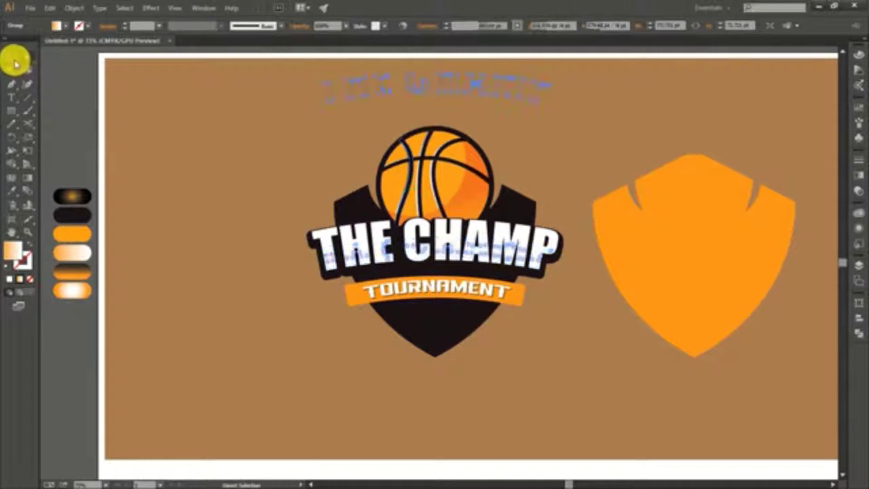
left_click(261, 238)
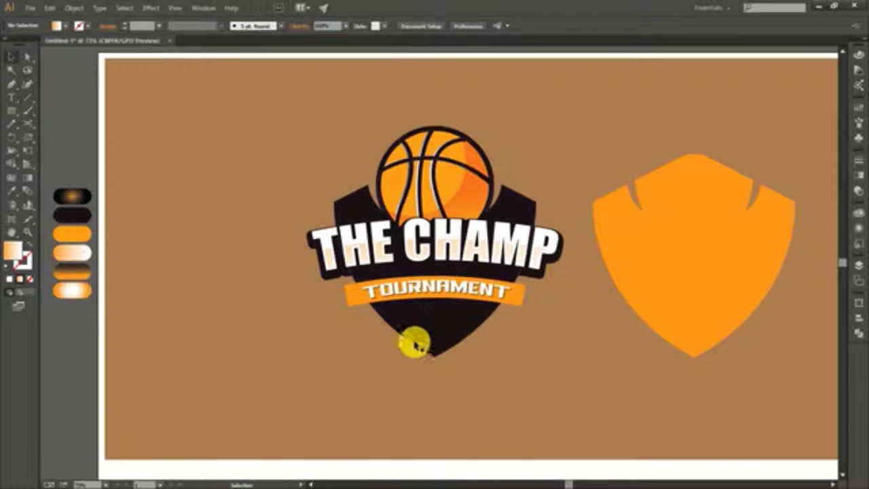
left_click(366, 247)
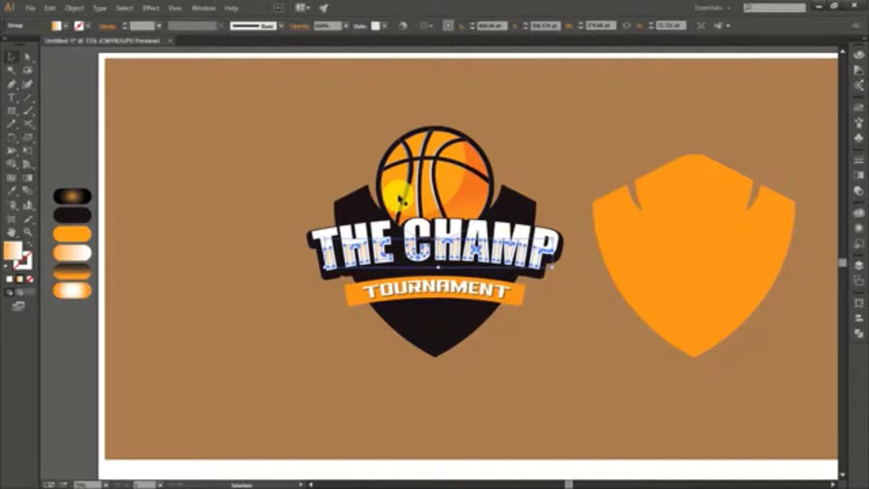
key("g")
left_click_drag(461, 215, 457, 308)
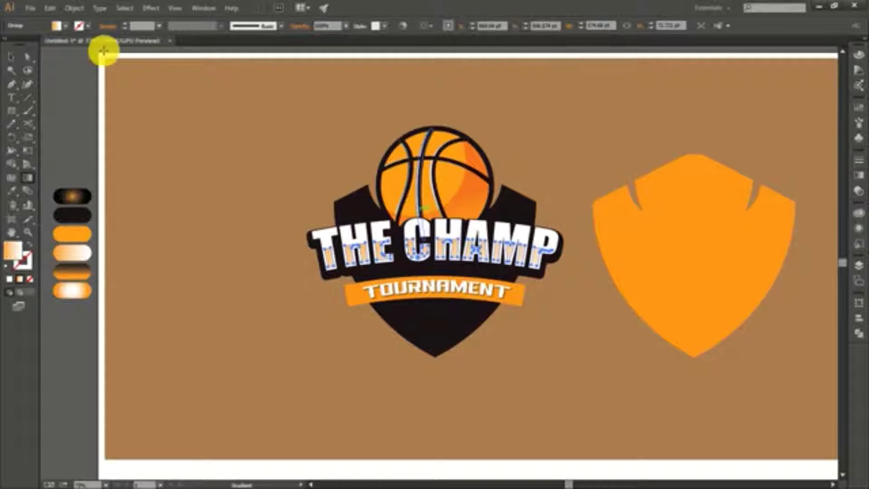
left_click(305, 196)
Shift-select every THE CHAMP title letter and group them with Ctrl+G
key("ctrl+plus")
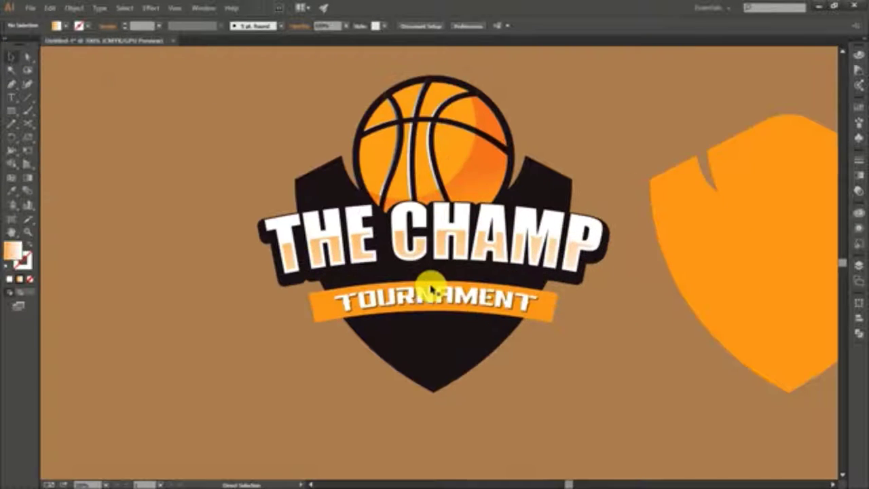
key("ctrl+plus")
left_click(390, 194)
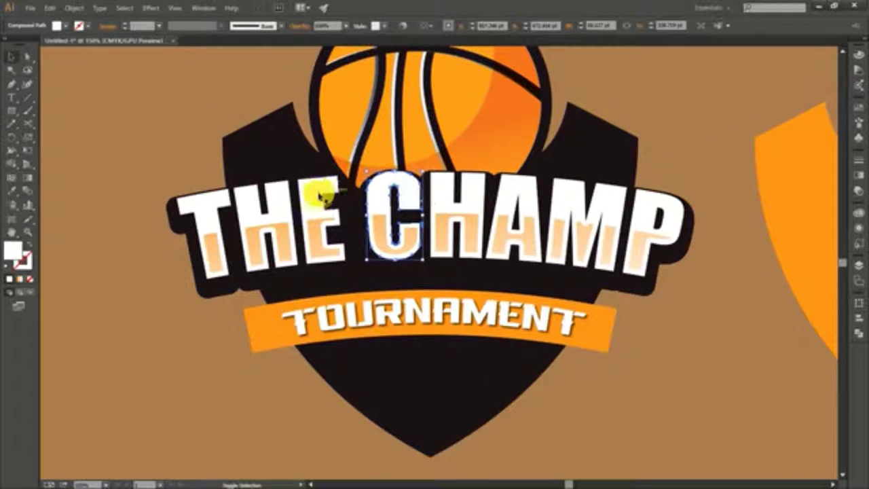
left_click(320, 197, "shift")
left_click(272, 209, "shift")
left_click(204, 209, "shift")
left_click(473, 209, "shift")
left_click(533, 197, "shift")
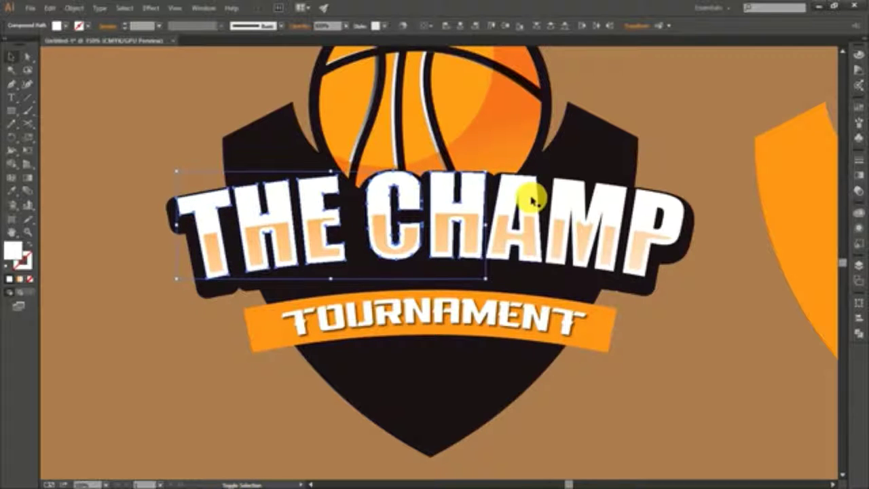
left_click(573, 204, "shift")
key("ctrl+g")
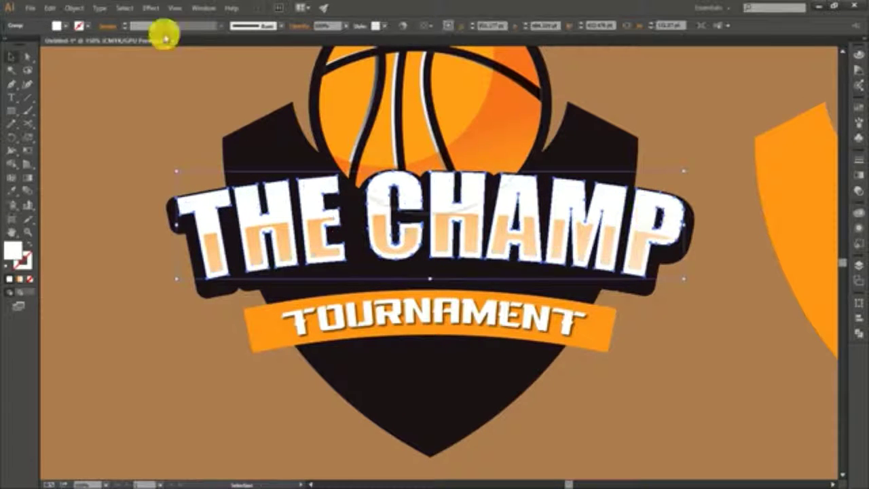
Fill the grouped letters with near-white from the Color Picker, then fit the artboard
left_click(59, 27)
left_click(88, 76)
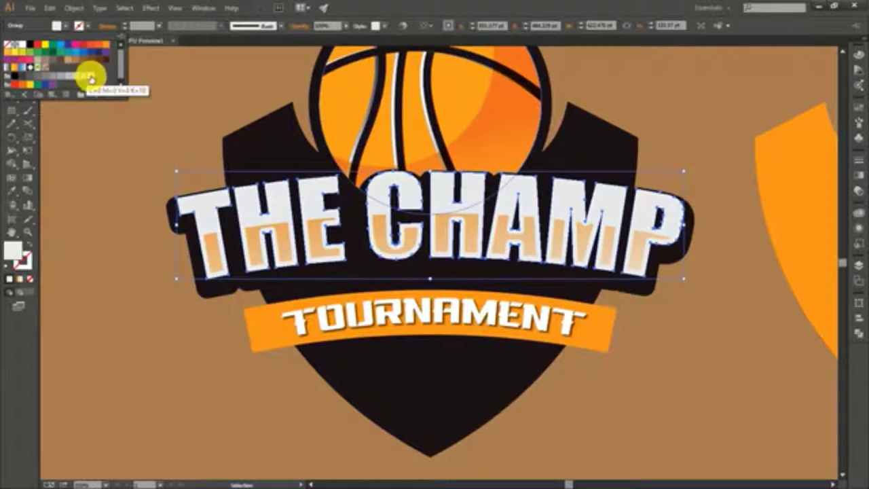
double_click(15, 250)
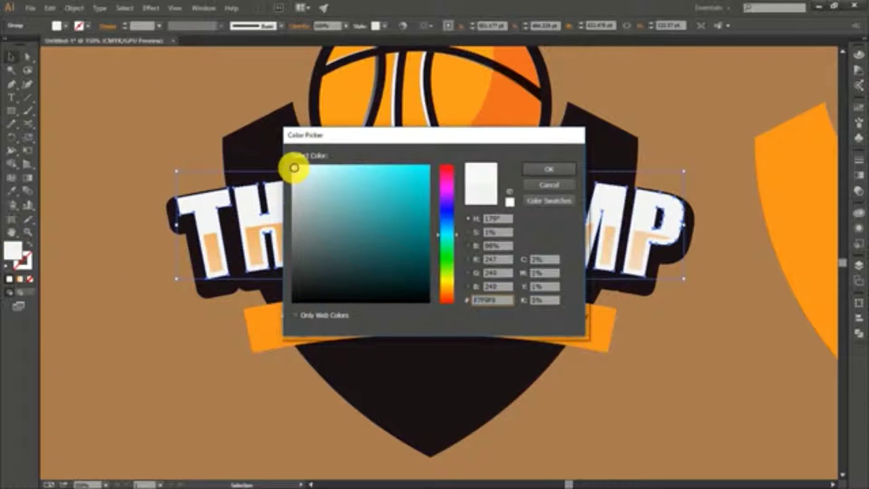
left_click(536, 170)
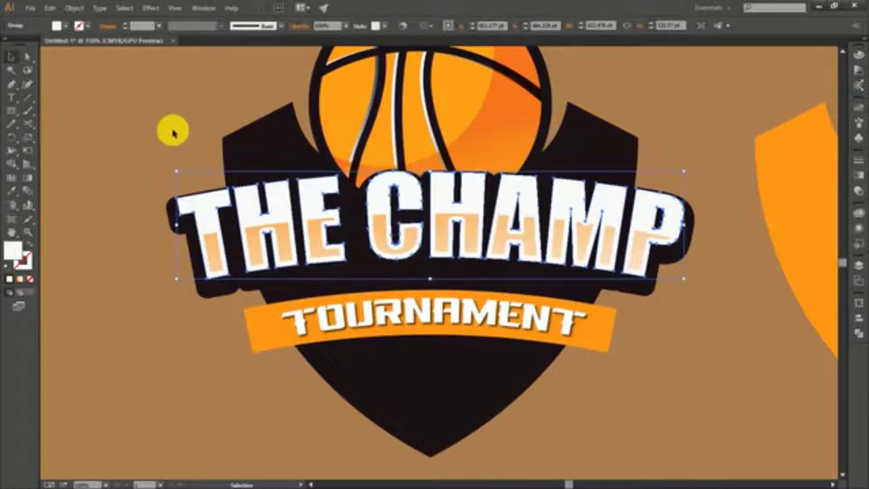
left_click(61, 29)
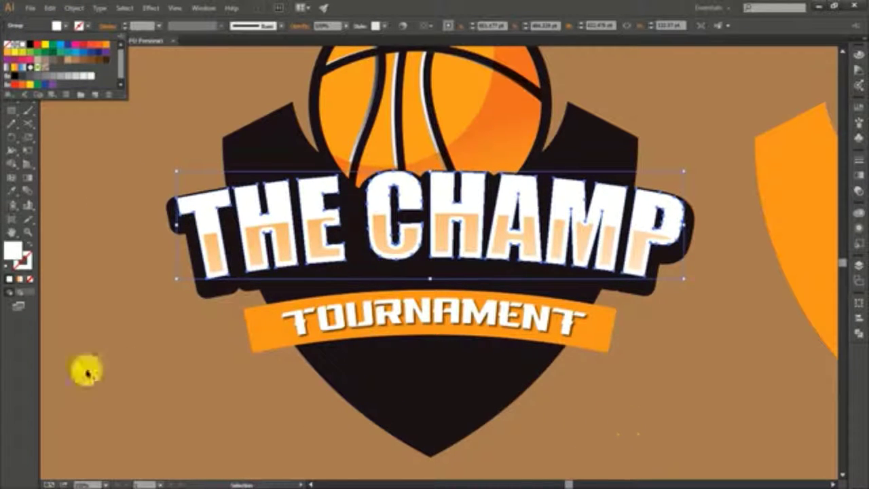
key("Escape")
key("ctrl+0")
Inset the orange shield with a -17 pt Offset Path and move one shield copy right
left_click(618, 400)
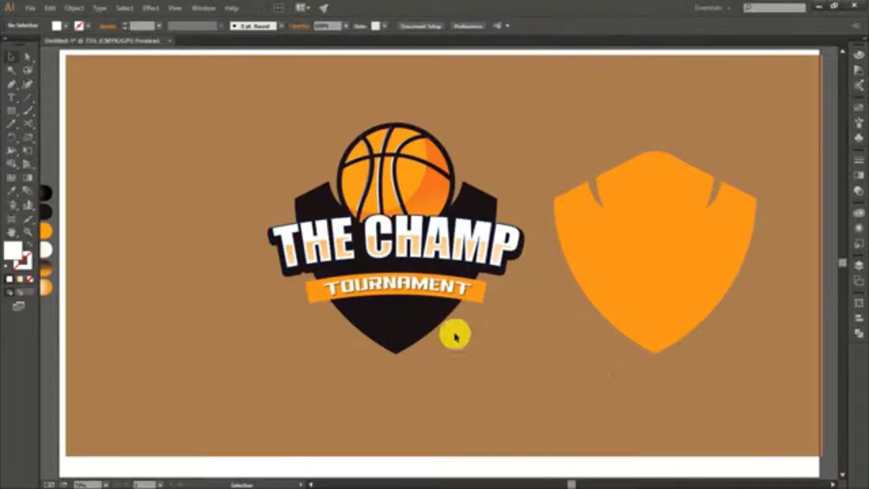
left_click_drag(663, 325, 603, 320)
left_click(604, 317)
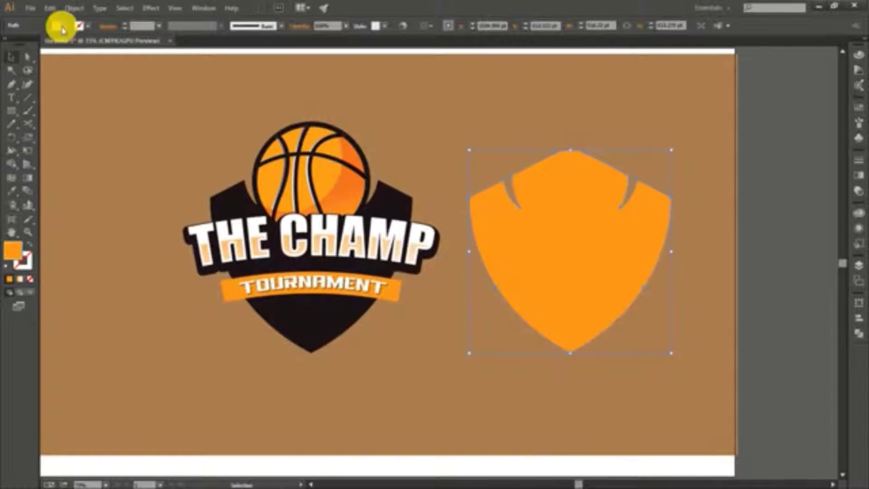
left_click(71, 8)
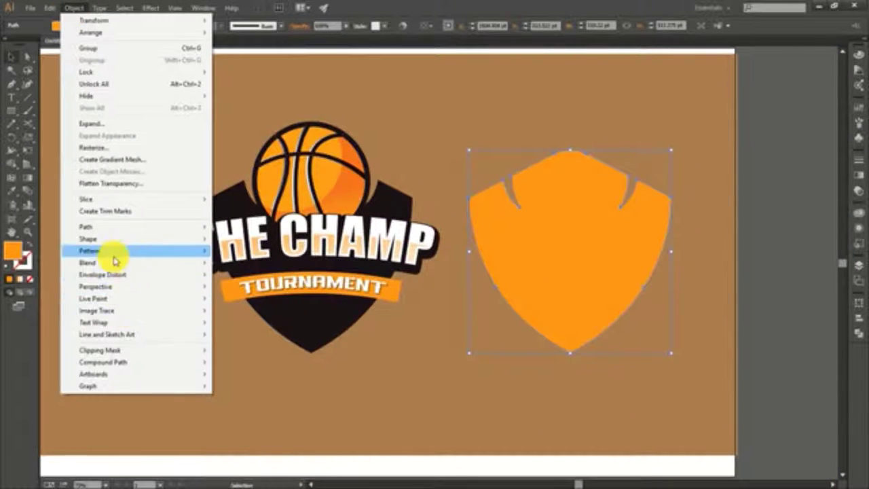
mouse_move(133, 227)
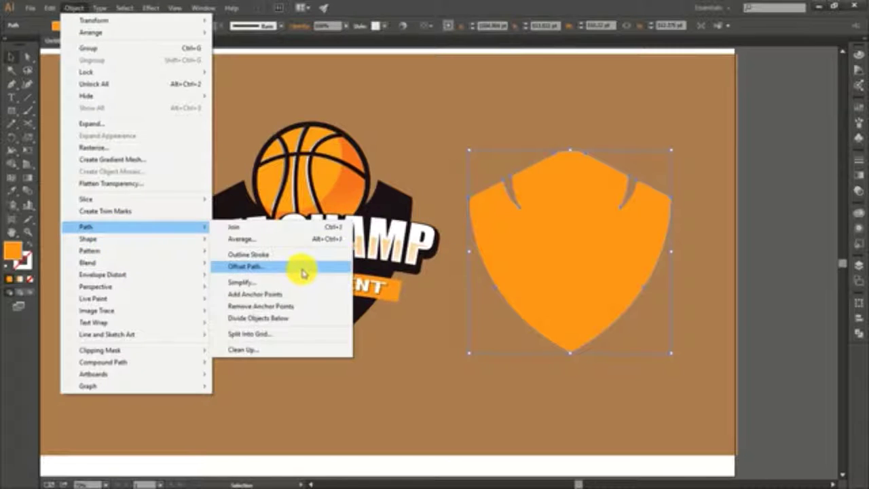
left_click(300, 267)
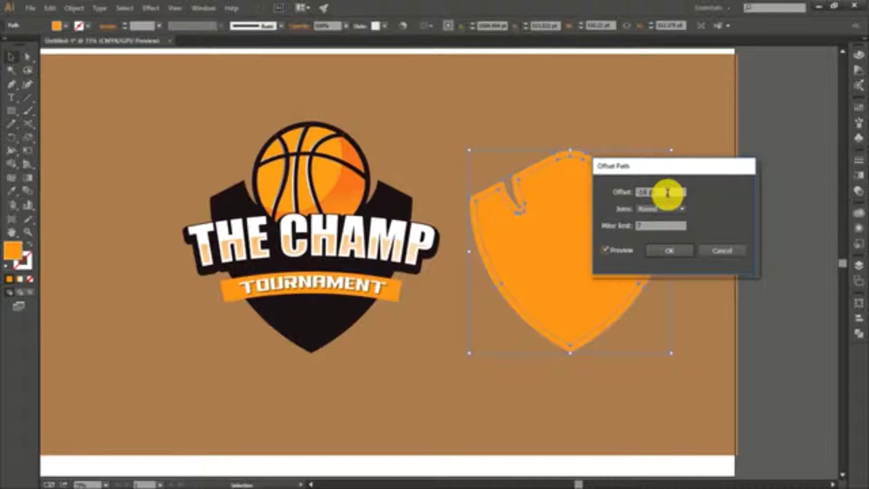
left_click(667, 192)
type("-17")
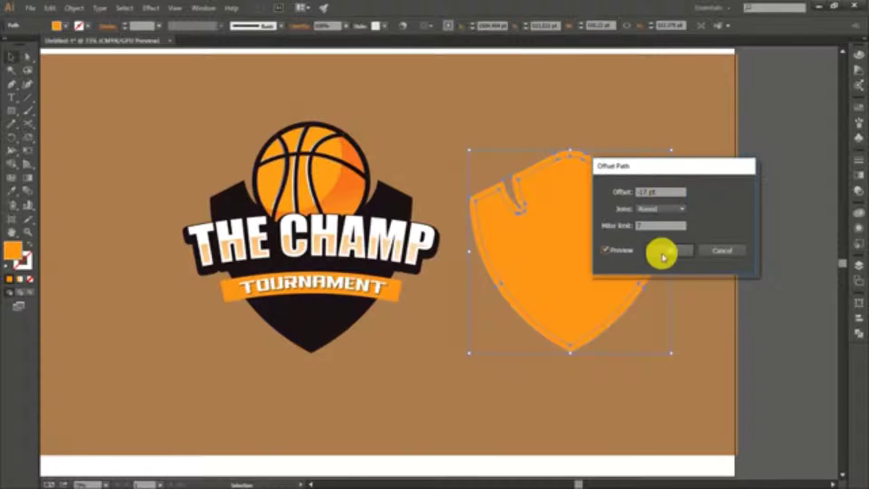
left_click(666, 251)
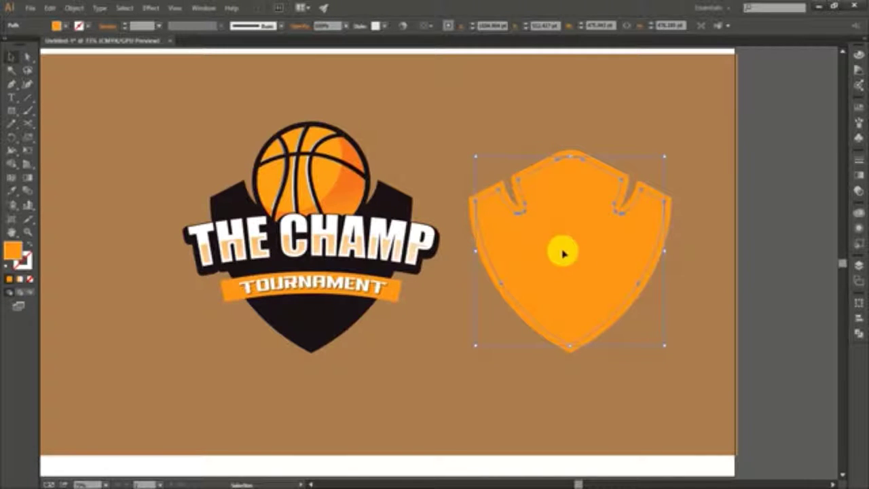
left_click_drag(552, 251, 765, 304)
left_click(755, 361)
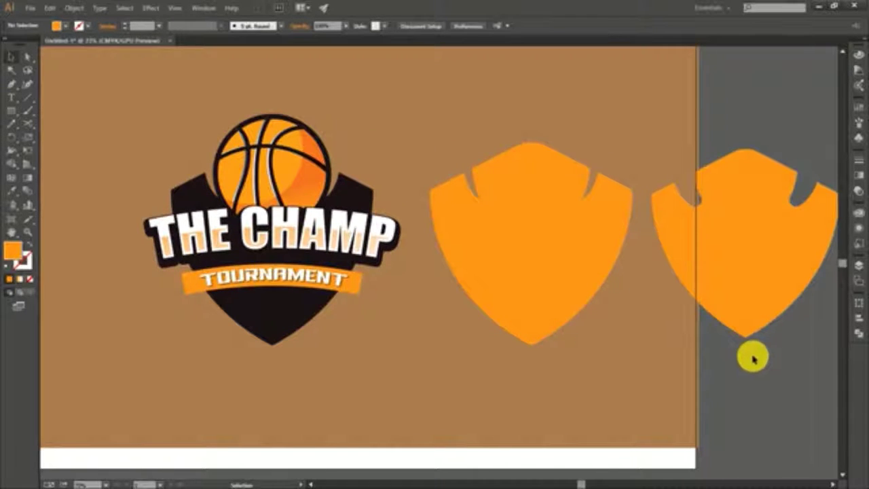
Draw a thin tall rectangle on the right shield and fill it dark green
left_click(15, 112)
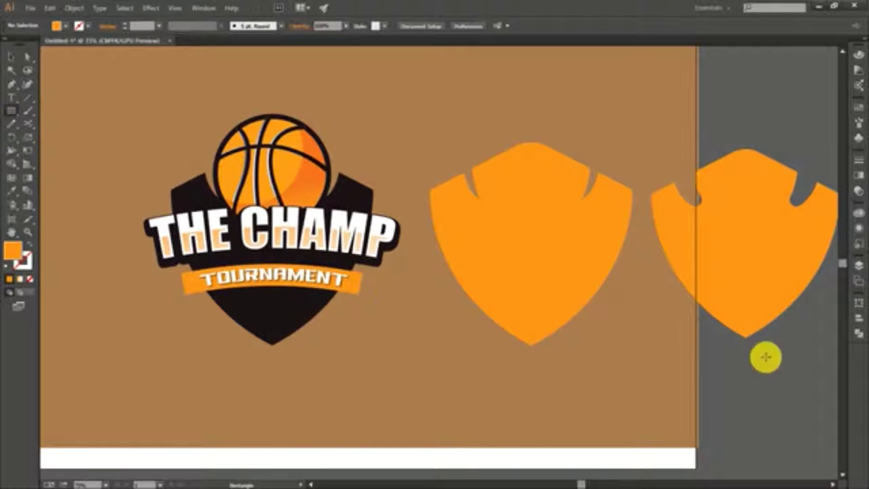
mouse_move(749, 344)
left_mouse_down()
mouse_move(729, 304)
mouse_move(733, 261)
left_mouse_up()
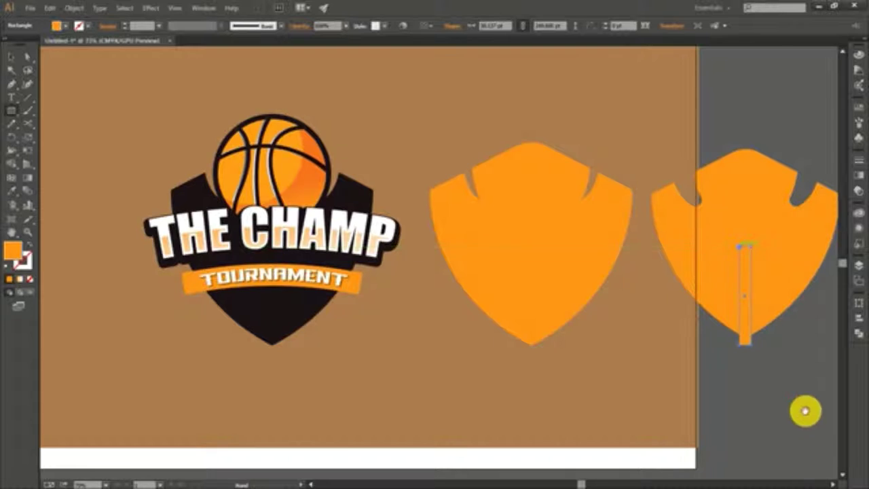
left_click_drag(805, 410, 665, 393)
left_click(58, 25)
left_click(45, 52)
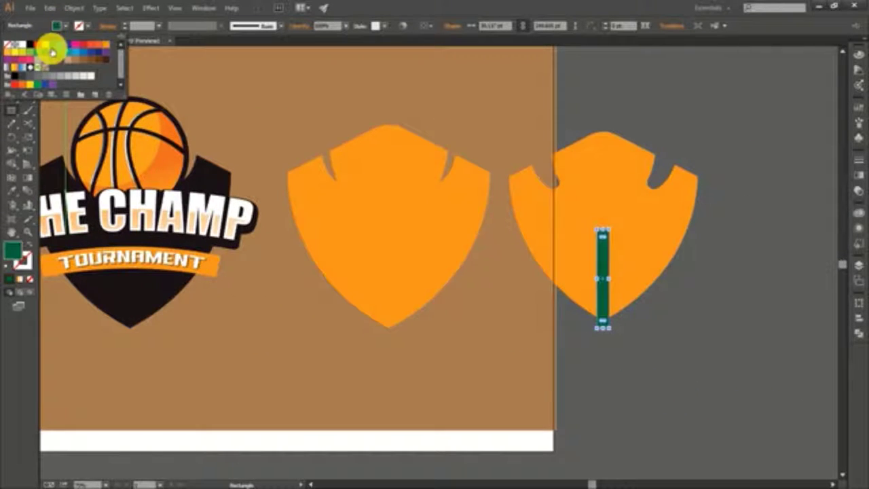
left_click(598, 329)
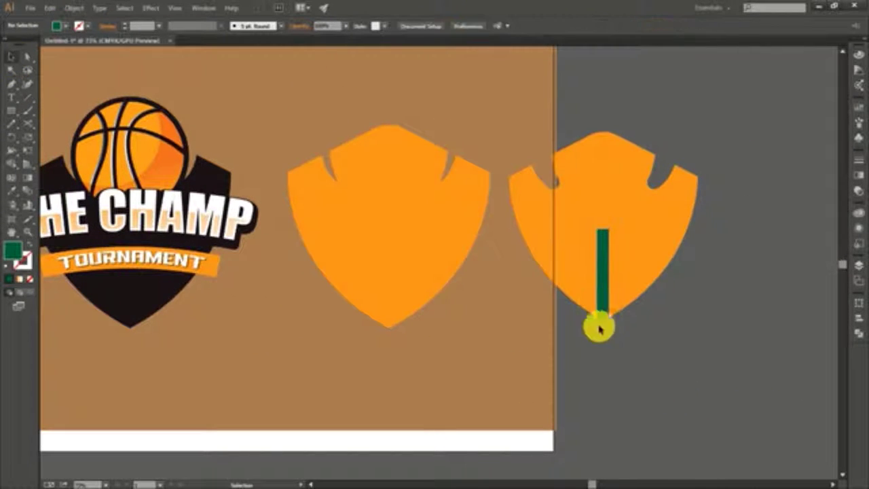
Repeat the green stripe 48 pt apart with Ctrl+D, then select stripes with the shield
left_click_drag(599, 307, 619, 307)
key("ctrl+d")
key("ctrl+d")
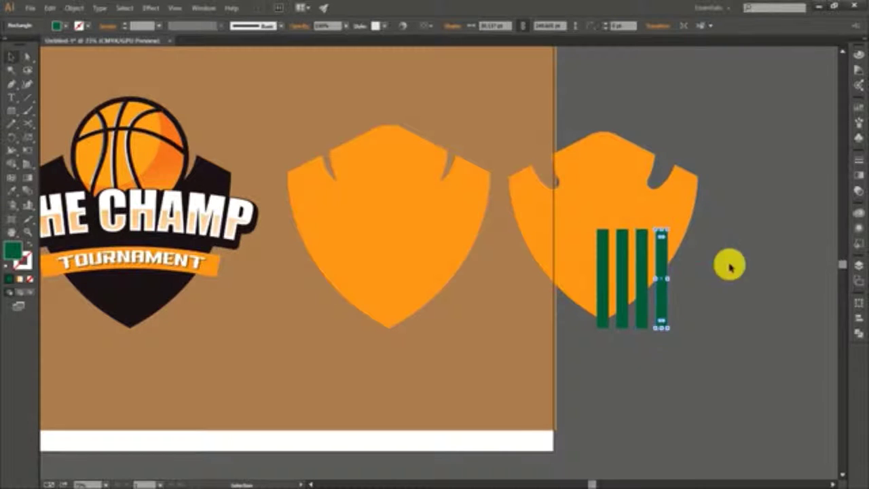
left_click(621, 326)
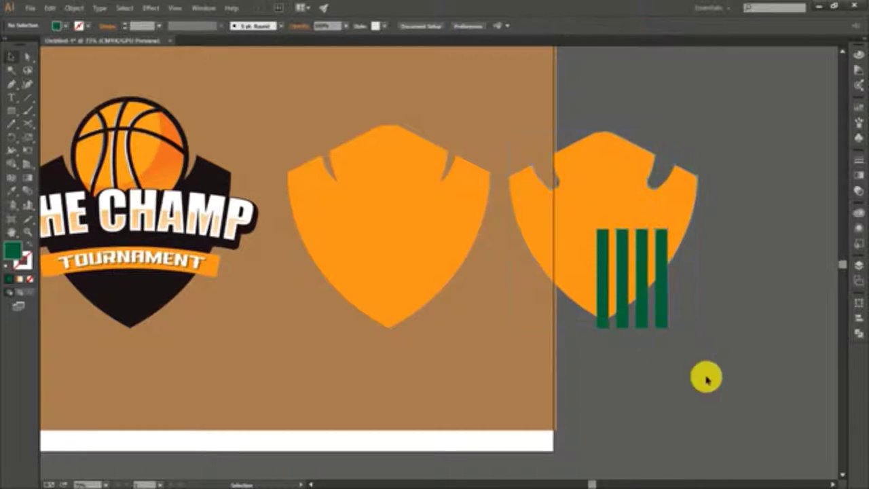
mouse_move(703, 376)
left_mouse_down()
mouse_move(619, 327)
mouse_move(540, 319)
left_mouse_up()
left_click(512, 281, "shift")
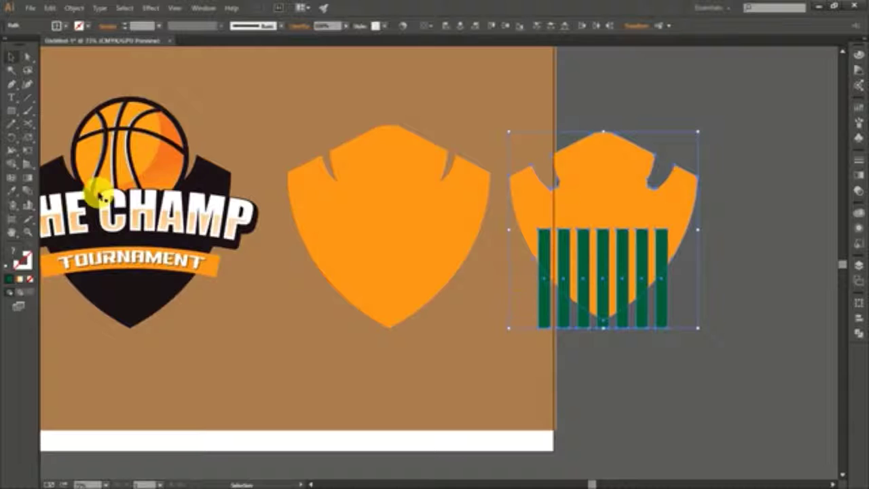
Trim the stripes with Shape Builder to a clean V-shaped bottom, removing the shield area
left_click(11, 163)
left_click(549, 194, "alt")
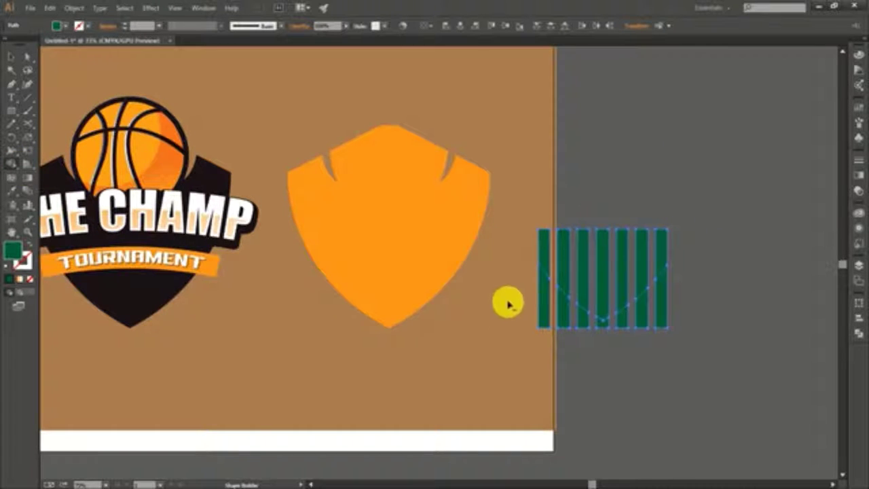
left_click_drag(509, 303, 680, 306)
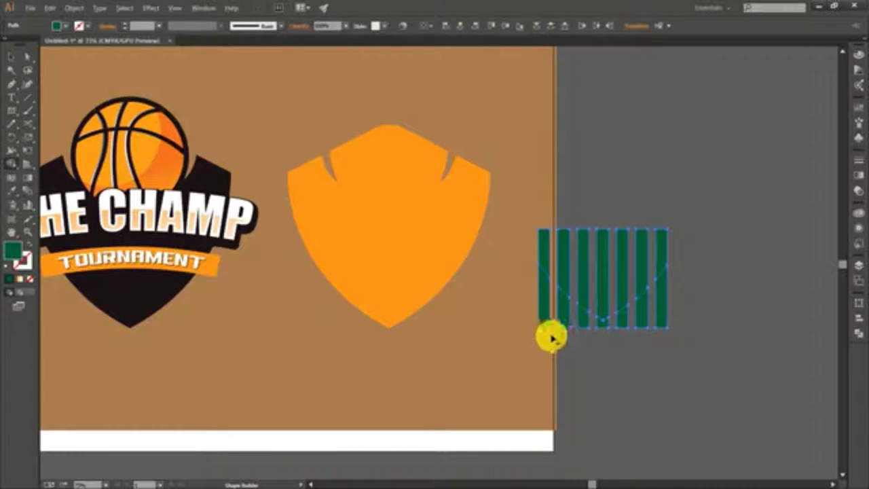
left_click_drag(519, 310, 694, 320)
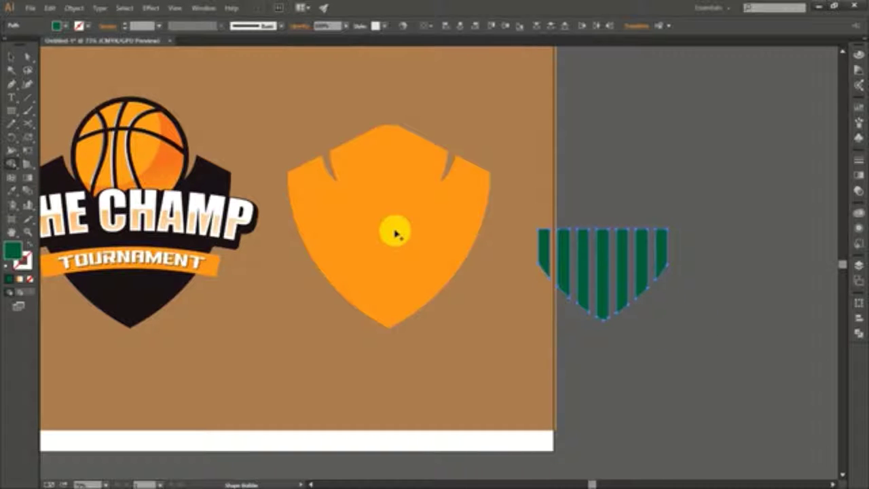
left_click_drag(127, 290, 458, 301)
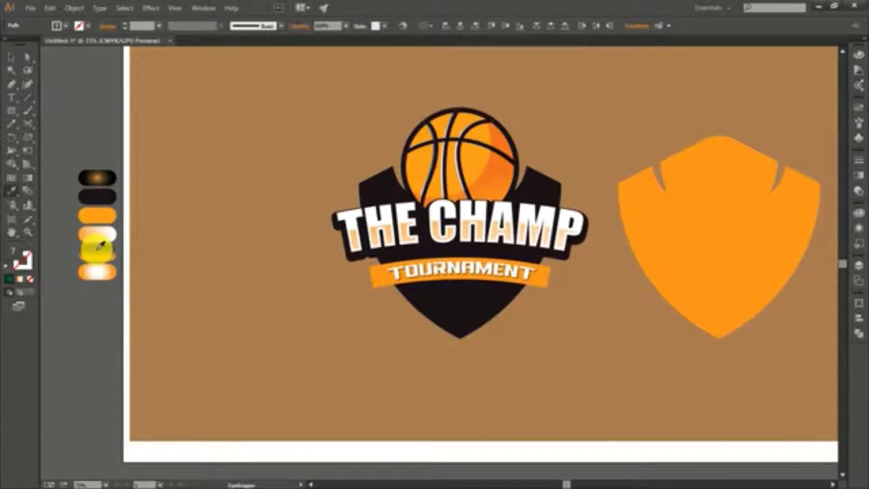
scroll(130, 314, "right", 5)
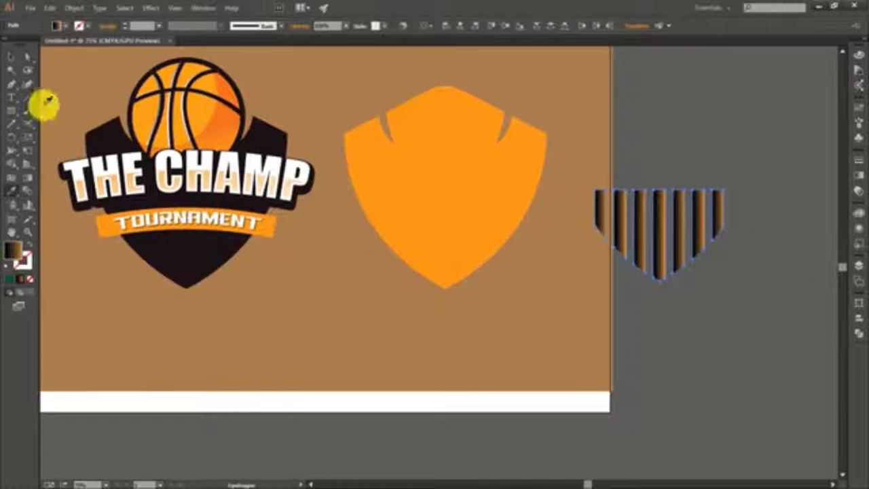
Run the stripes' gradient vertically, dark at the top to orange below
left_click(11, 57)
key("g")
left_click_drag(650, 174, 649, 265)
left_click_drag(648, 268, 648, 269)
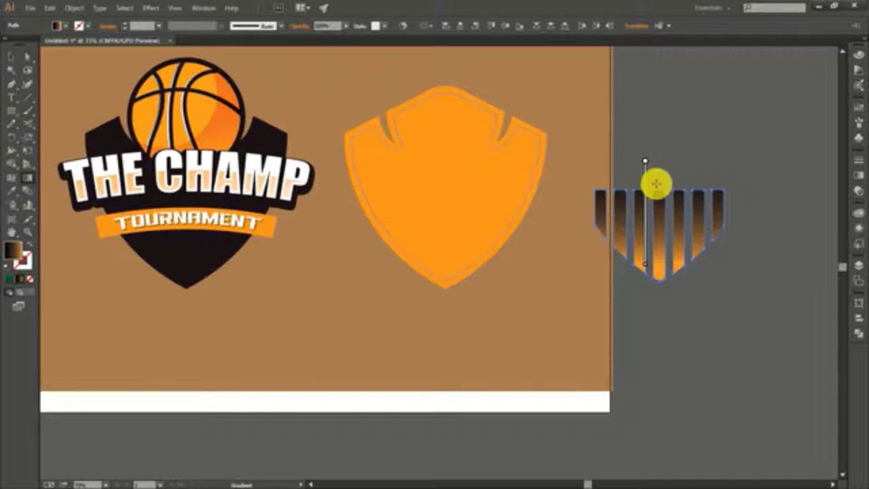
Group the stripe shapes and drag them toward the black shield
left_click(14, 64)
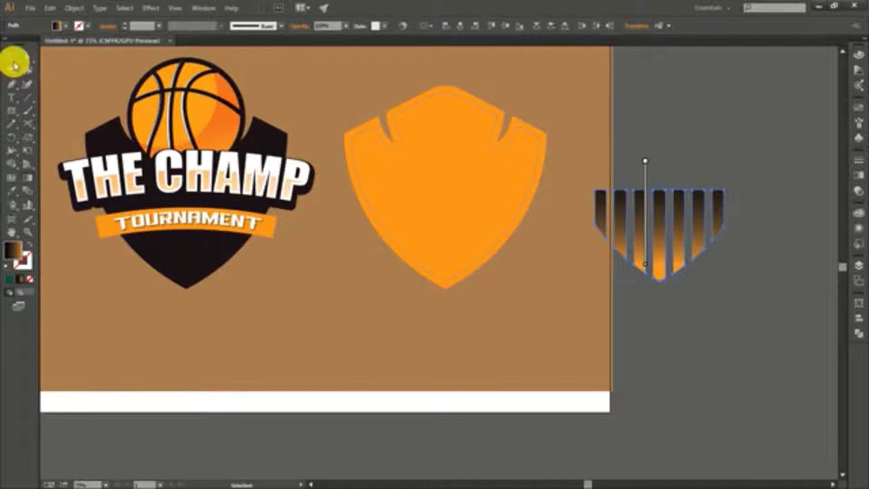
right_click(638, 245)
left_click(694, 304)
left_click(750, 265)
left_click_drag(672, 269, 203, 243)
Nudge the stripes group up into the black shield and send it behind the TOURNAMENT banner
scroll(207, 243, "up", 2)
scroll(207, 242, "up", 3)
scroll(744, 410, "down", 3)
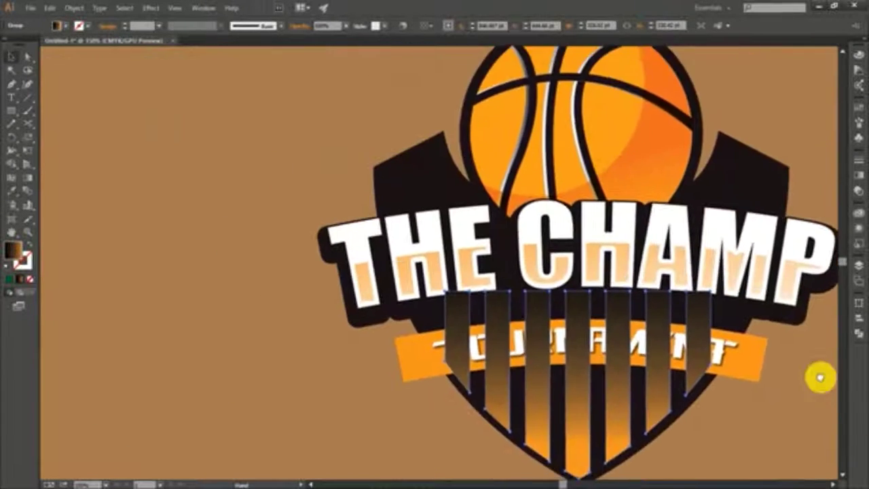
scroll(819, 374, "up", 1)
left_click(583, 299)
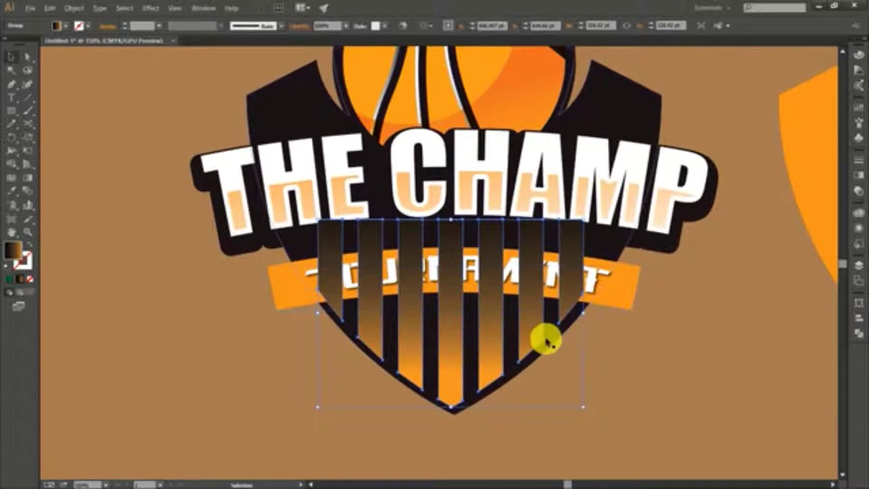
mouse_move(495, 350)
left_mouse_down()
mouse_move(555, 270)
mouse_move(539, 283)
left_mouse_up()
key("ctrl+bracketleft")
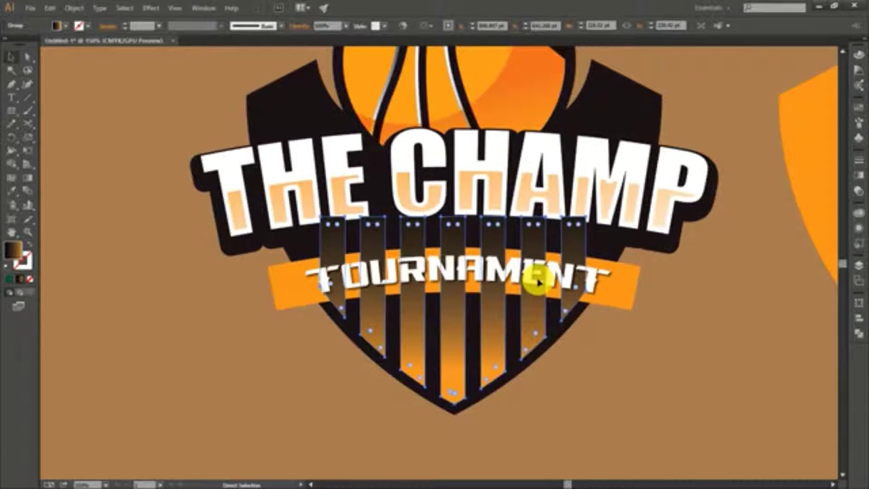
Check the stripe shapes with Direct Selection, deselect, and fit the artboard in view
key("a")
key("v")
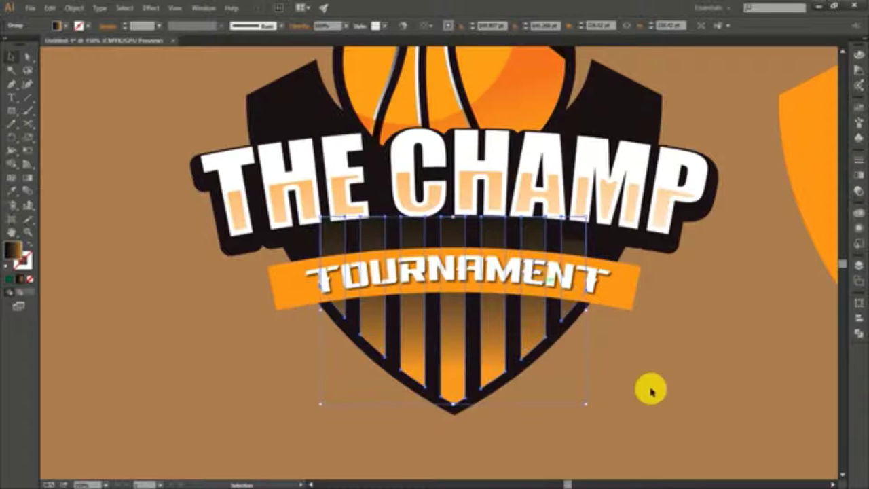
left_click(650, 391)
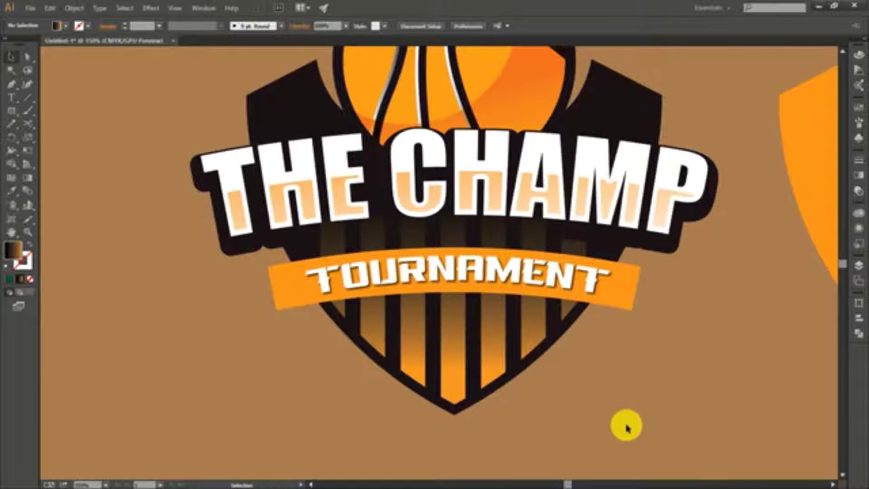
key("a")
left_click(374, 236)
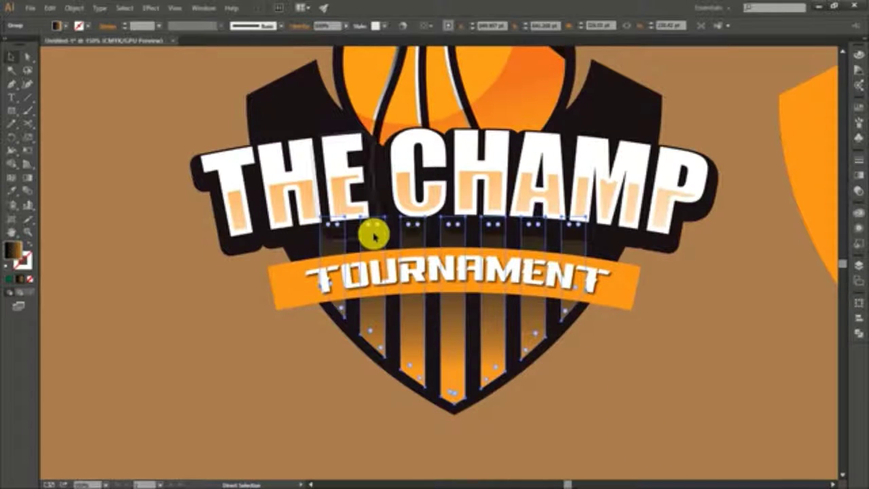
left_click(549, 407)
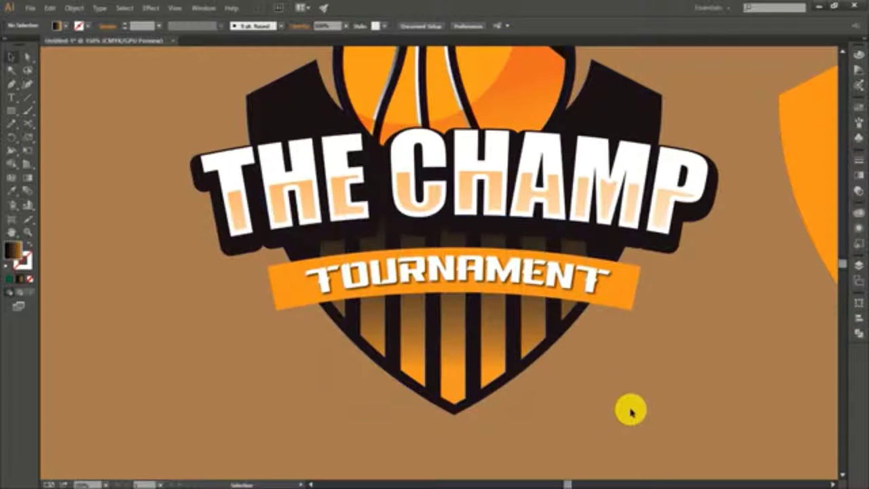
key("ctrl+0")
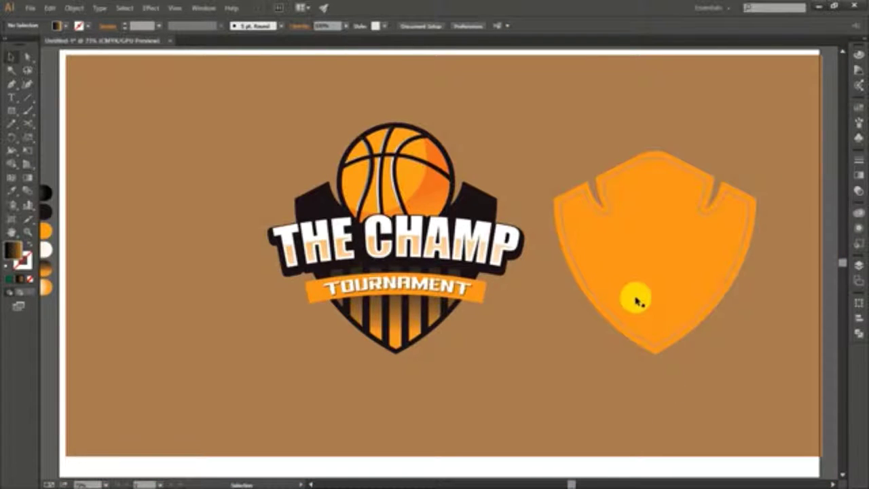
Delete the spare orange shield and Alt-drag a duplicate of the logo to the right
left_click_drag(655, 315, 590, 315)
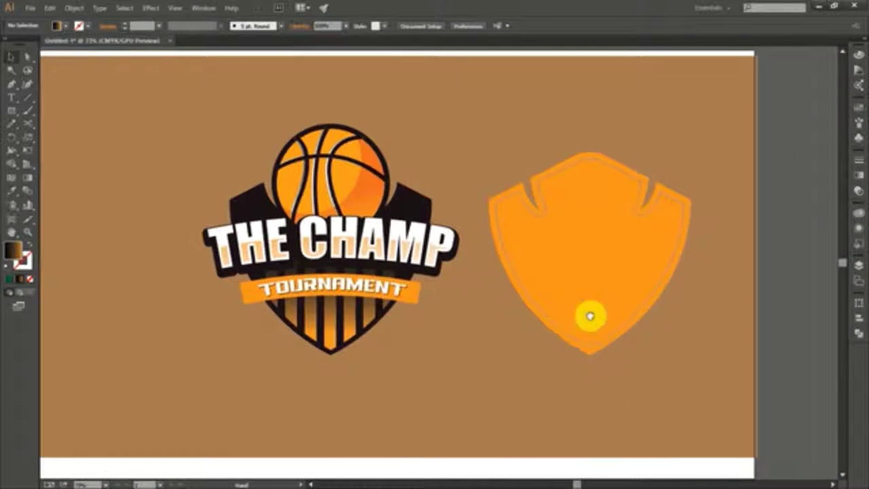
left_click(641, 270)
key("Delete")
left_click(400, 247)
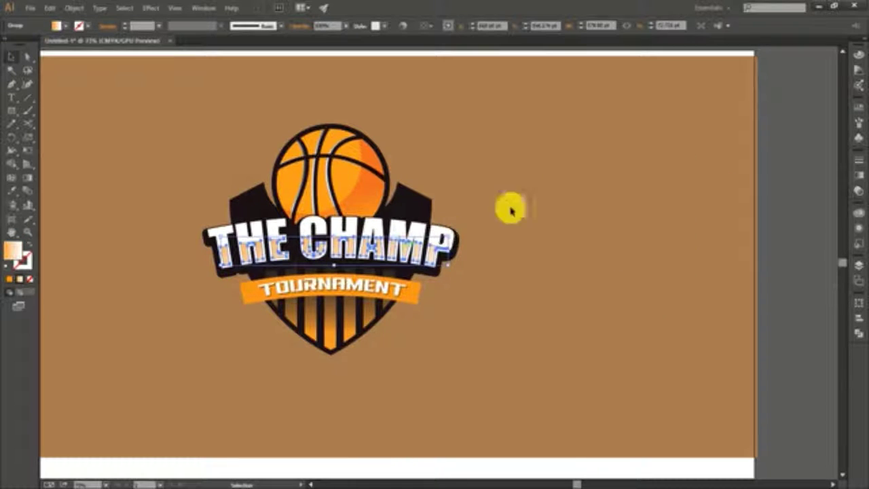
left_click_drag(339, 320, 597, 337)
left_click(659, 403)
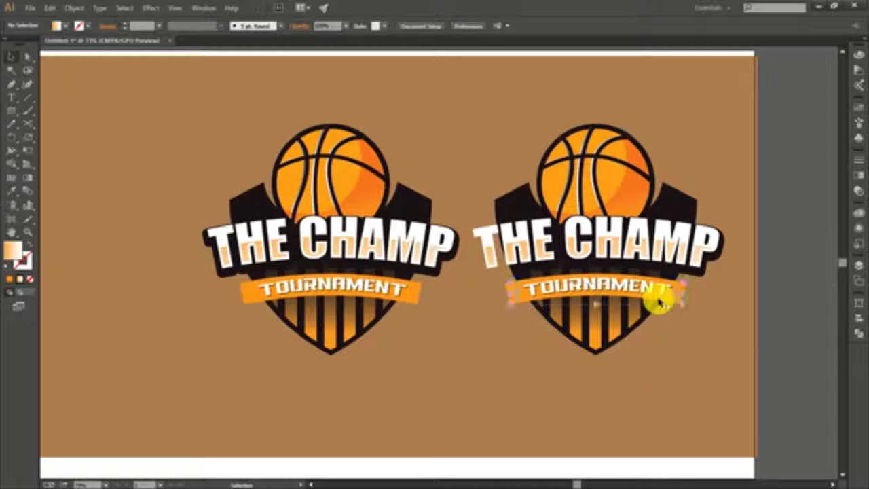
Marquee-select the duplicate logo and merge it with Pathfinder Unite into one white shape
left_click_drag(490, 116, 679, 375)
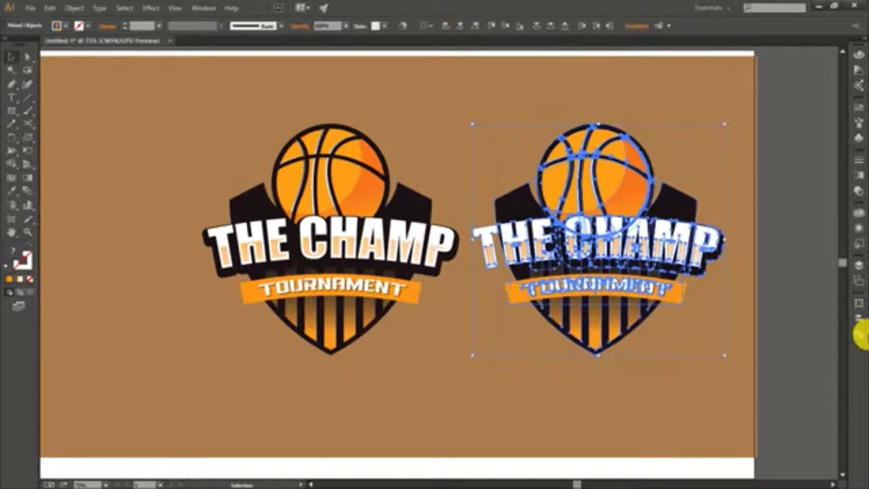
left_click(861, 332)
left_click(731, 318)
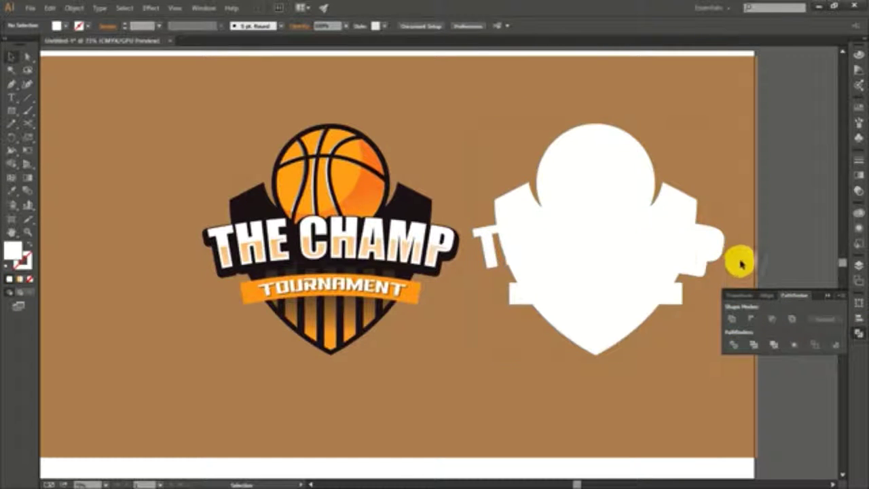
left_click(740, 263)
Offset the white silhouette by 18 pt and move it toward the original logo
left_click(46, 9)
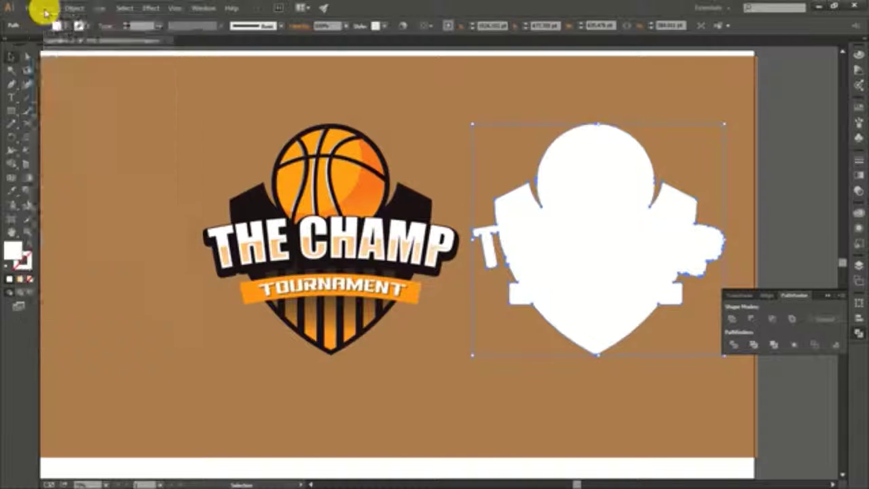
left_click(73, 13)
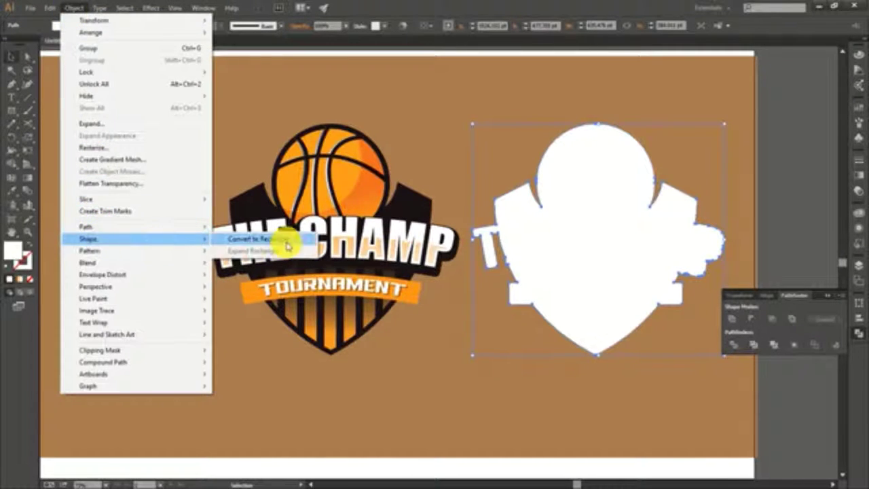
mouse_move(87, 226)
left_click(268, 267)
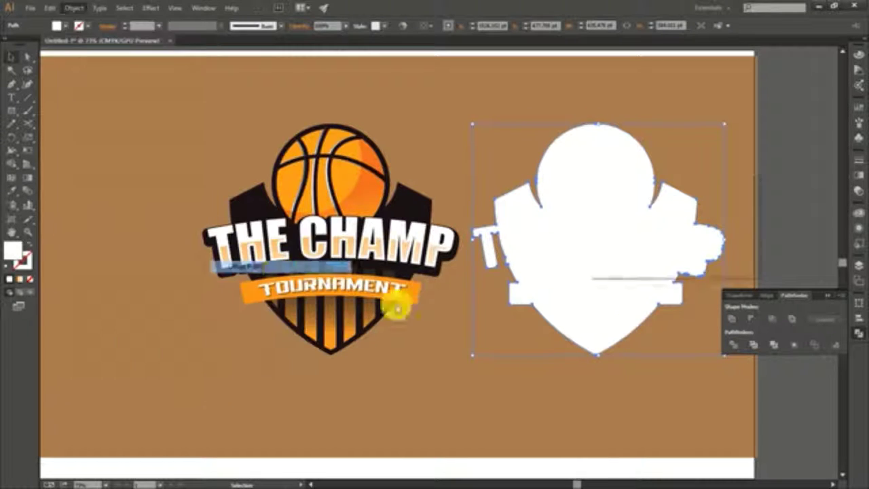
left_click(604, 250)
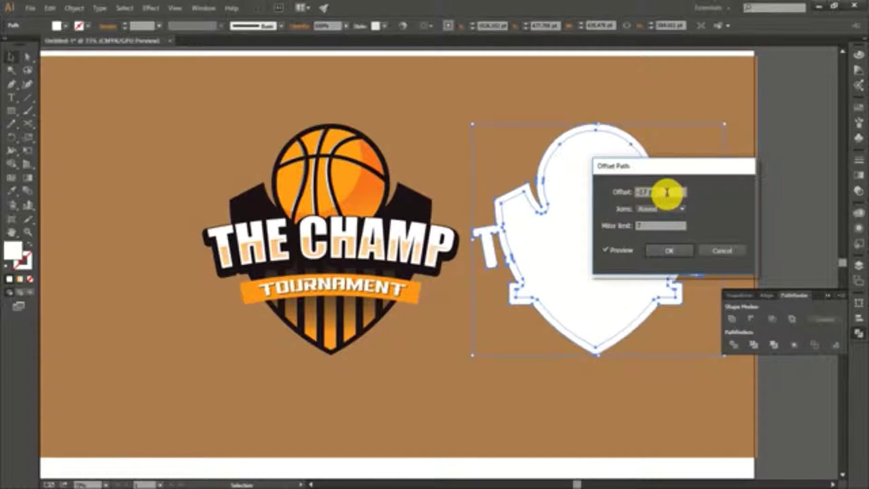
key("Up")
key("Up")
key("Up")
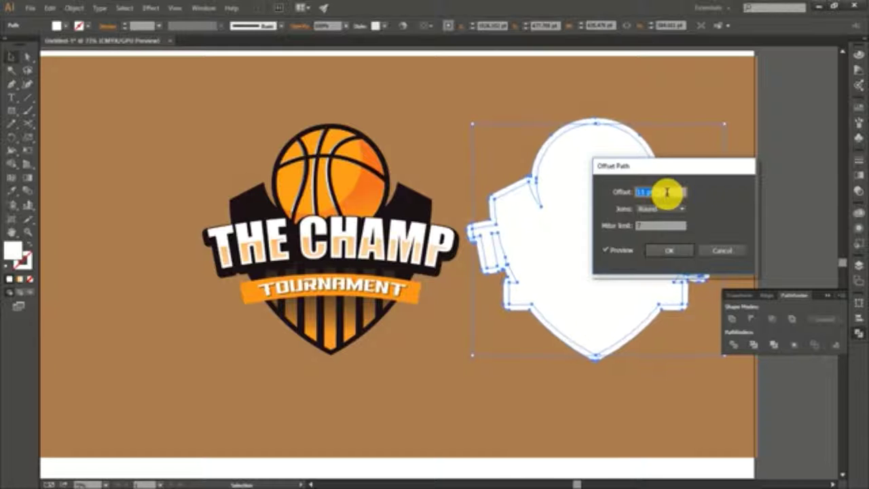
key("Up")
key("Up")
key("Up")
key("Up")
key("Up")
key("Up")
key("Up")
left_click(671, 252)
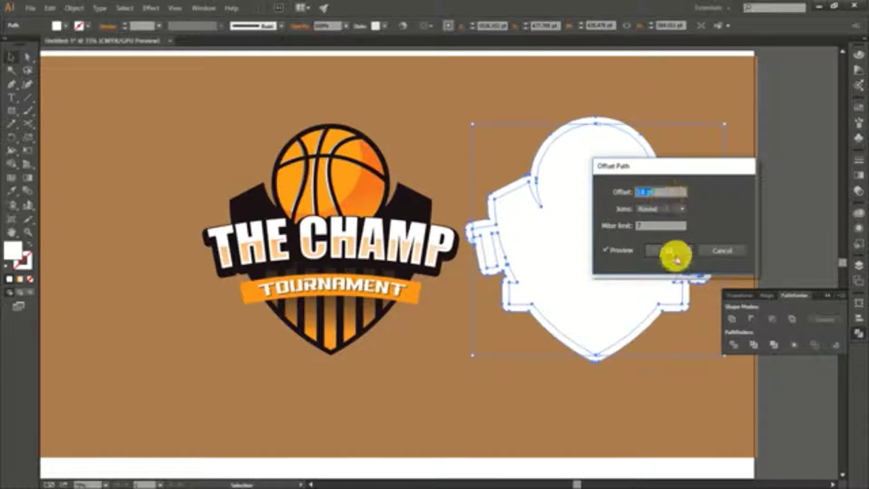
mouse_move(631, 132)
left_mouse_down()
mouse_move(363, 135)
mouse_move(371, 146)
left_mouse_up()
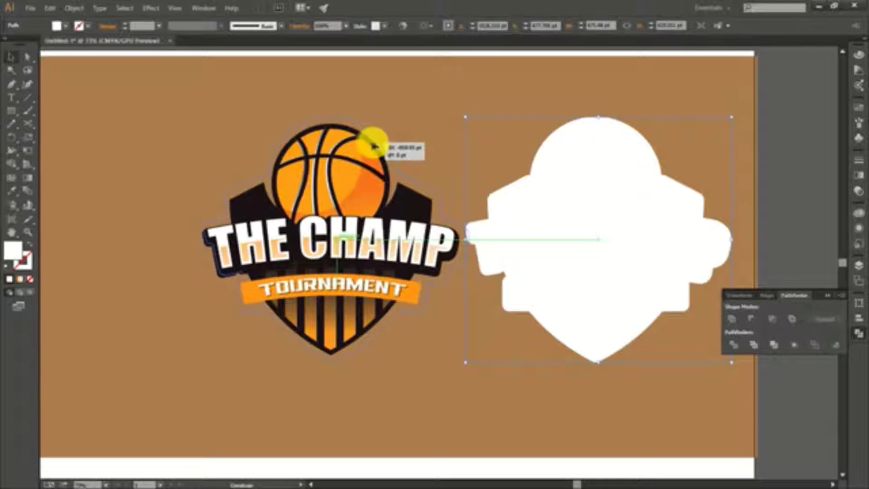
left_click_drag(368, 145, 372, 146)
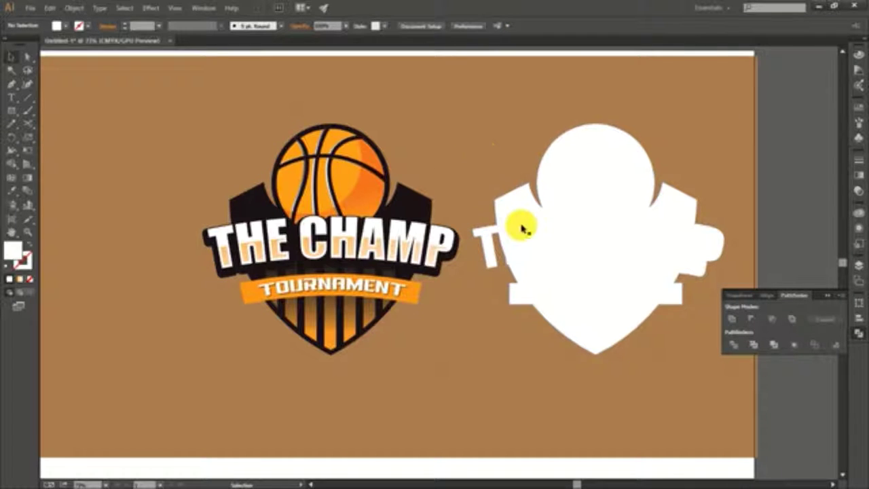
Apply a 25 pt rounded offset path to the white shape and shift it left
left_click(76, 8)
mouse_move(86, 226)
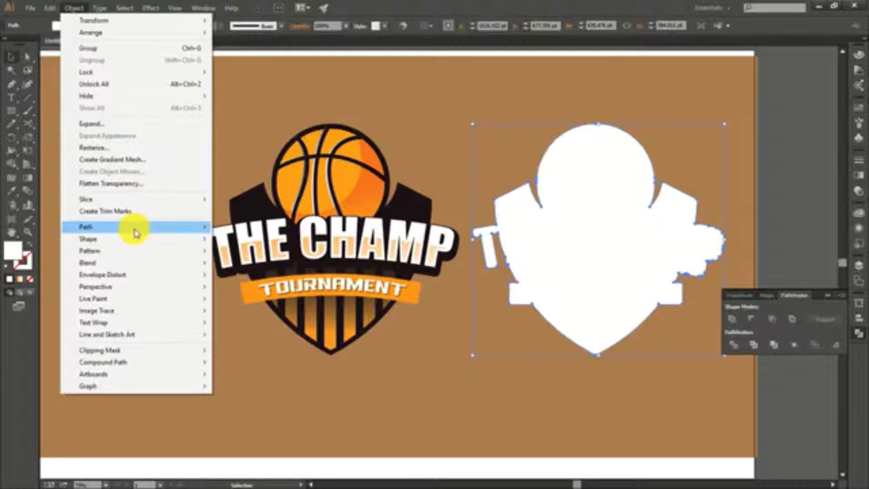
left_click(275, 265)
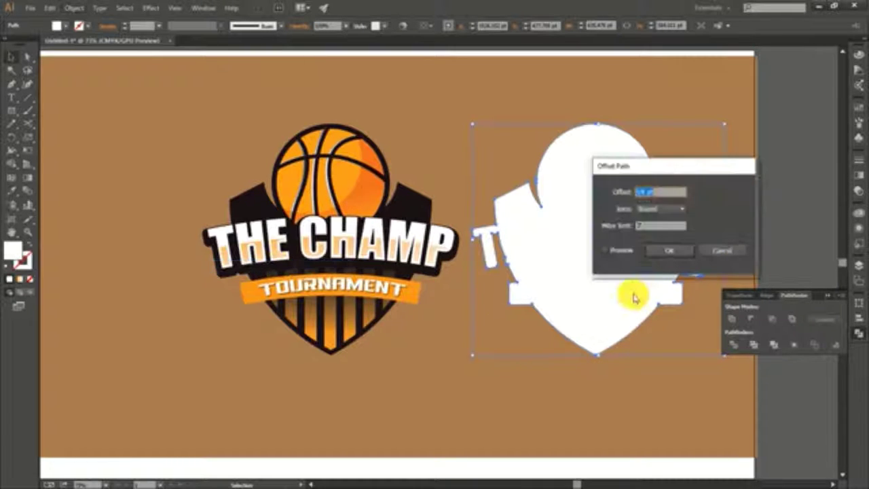
left_click(614, 251)
left_click_drag(704, 173, 851, 169)
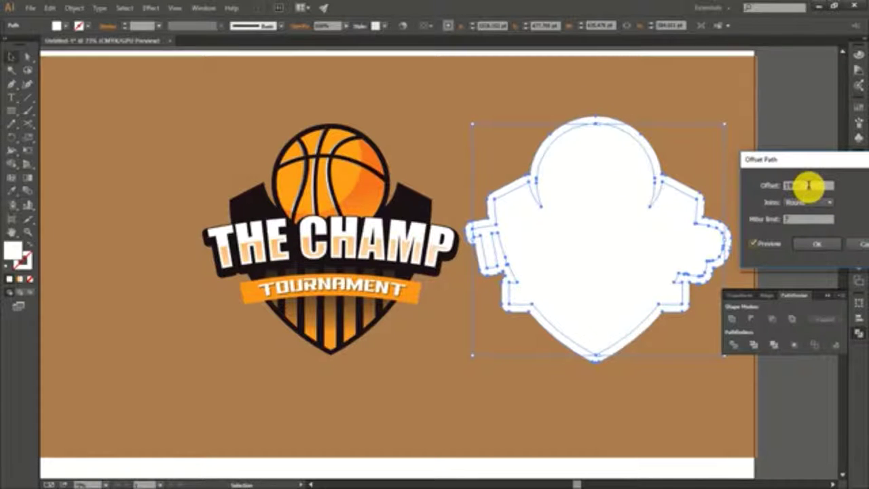
type("25")
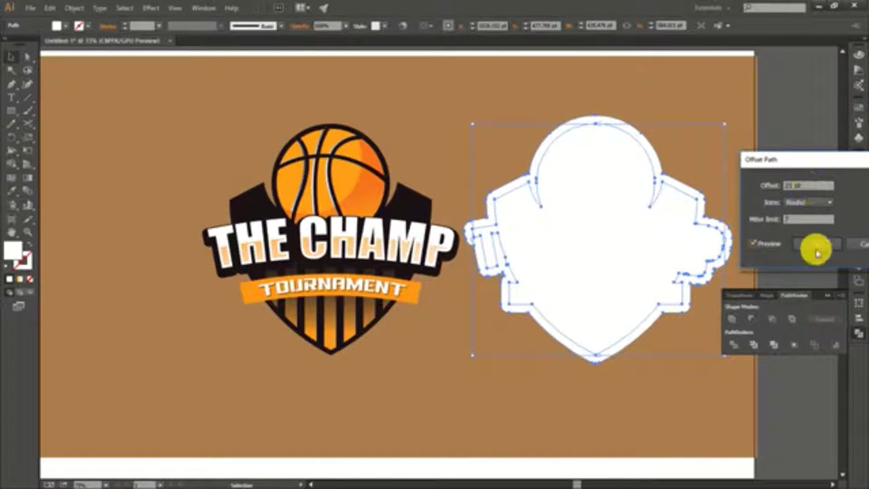
left_click(816, 250)
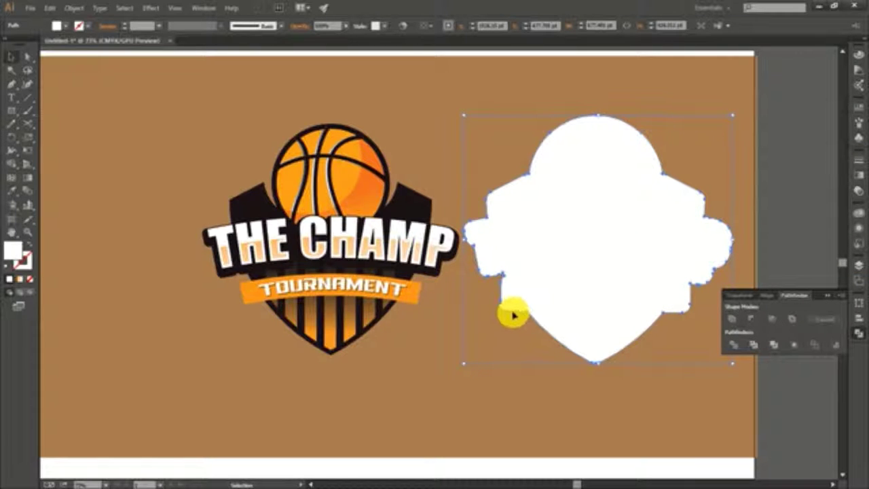
left_click_drag(510, 314, 251, 314)
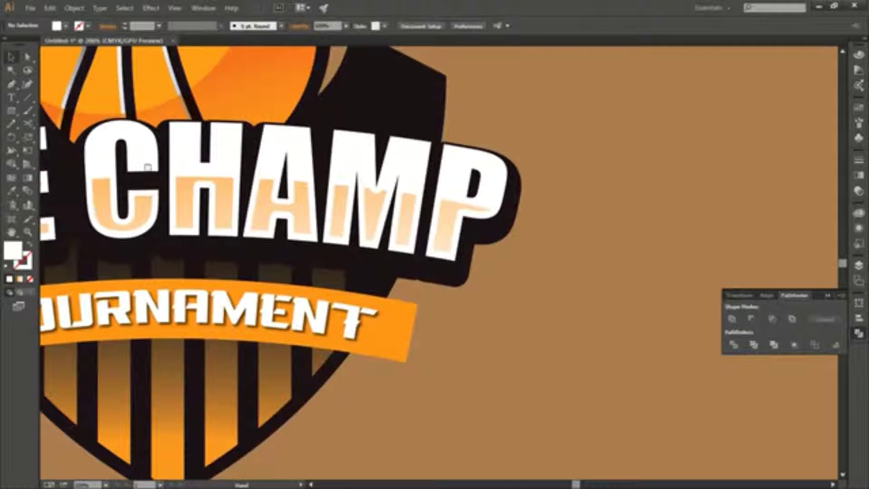
Draw a rectangle in the banner's orange and position it beneath the banner's right end
left_click_drag(147, 166, 242, 163)
left_click(11, 110)
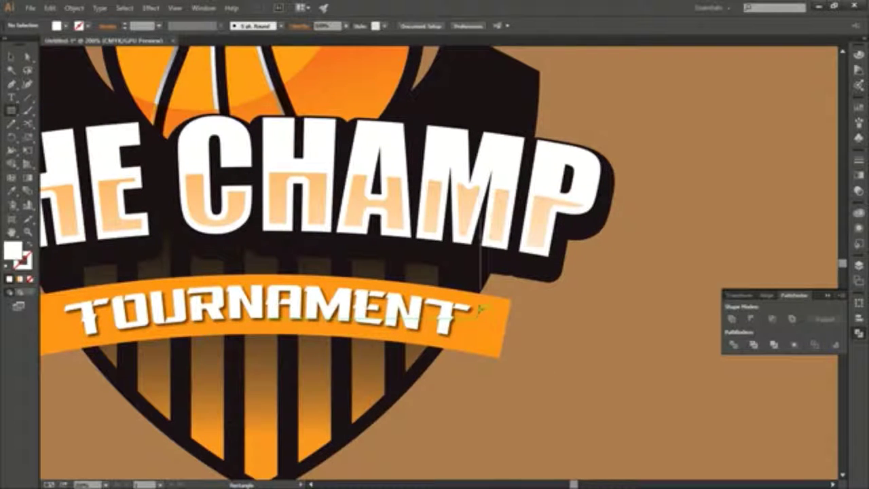
left_click_drag(480, 308, 559, 366)
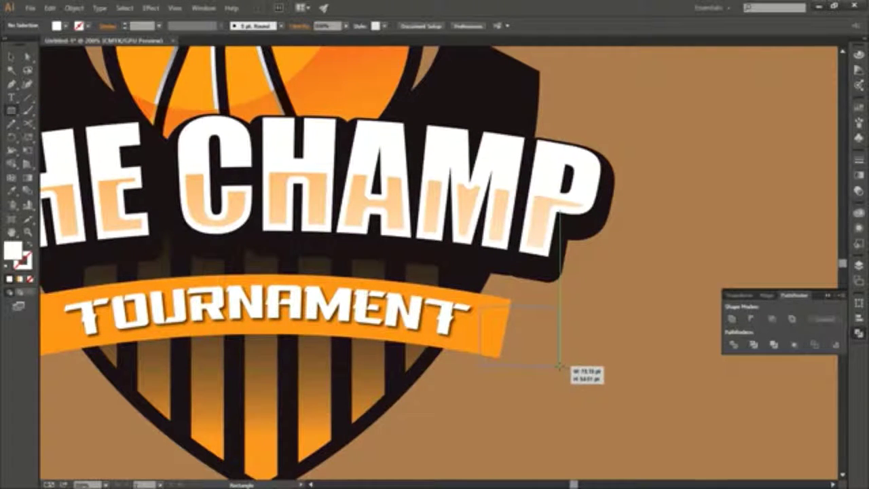
key("i")
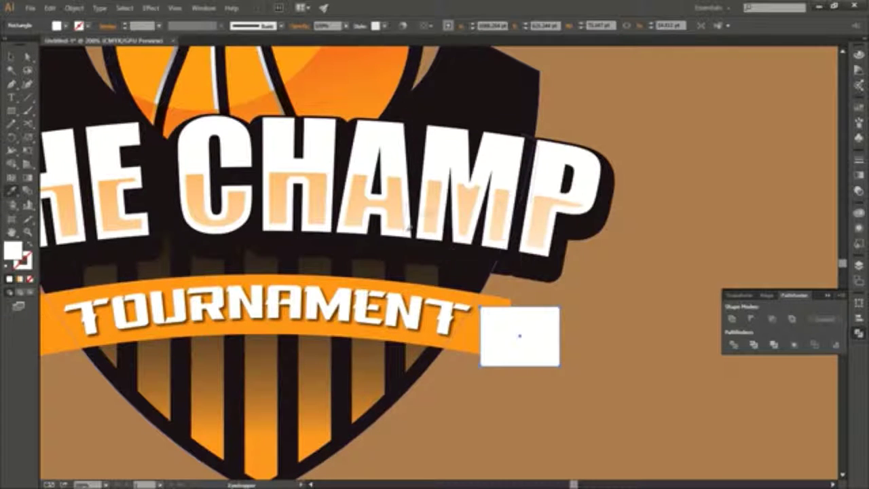
left_click(487, 296)
key("v")
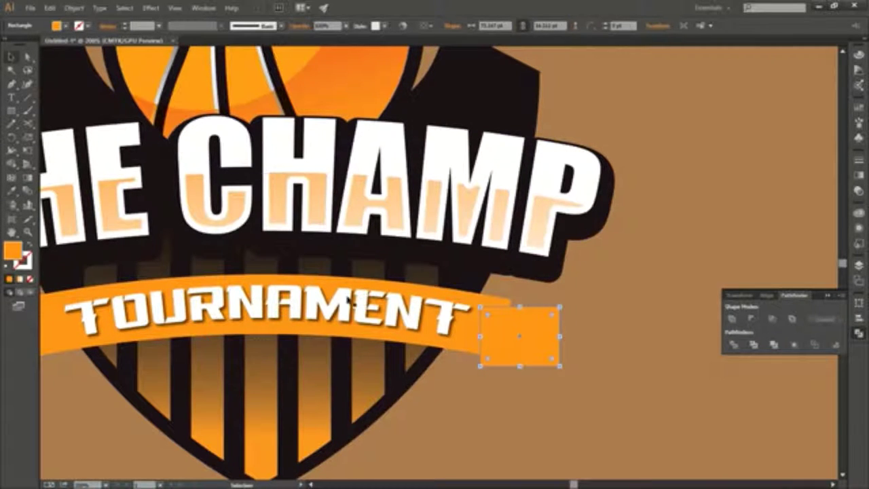
left_click_drag(545, 363, 496, 384)
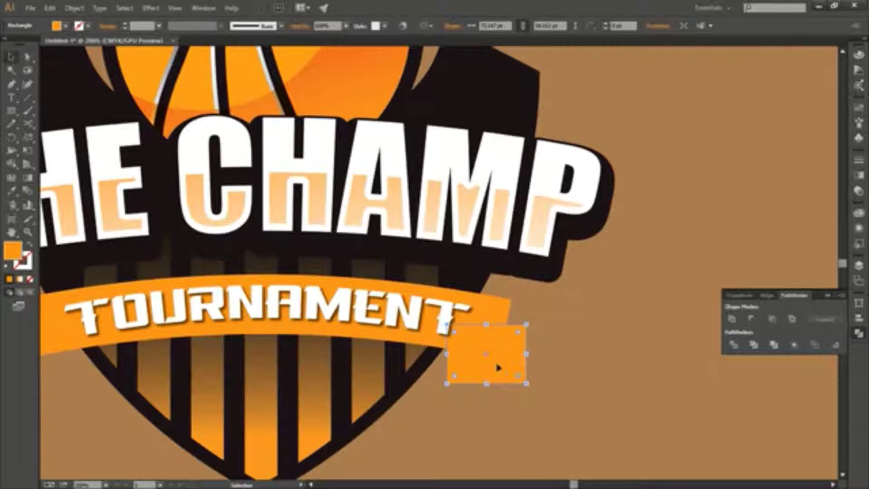
mouse_move(452, 356)
left_mouse_down()
mouse_move(493, 342)
mouse_move(509, 365)
left_mouse_up()
Make the rectangle blue, widen it, and notch its right edge with an inward anchor point
left_click(65, 26)
left_click(61, 49)
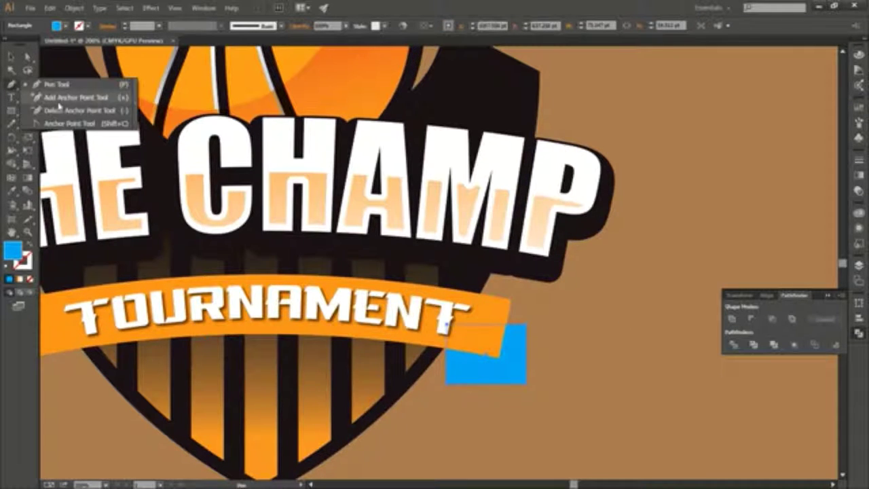
left_click_drag(12, 84, 68, 95)
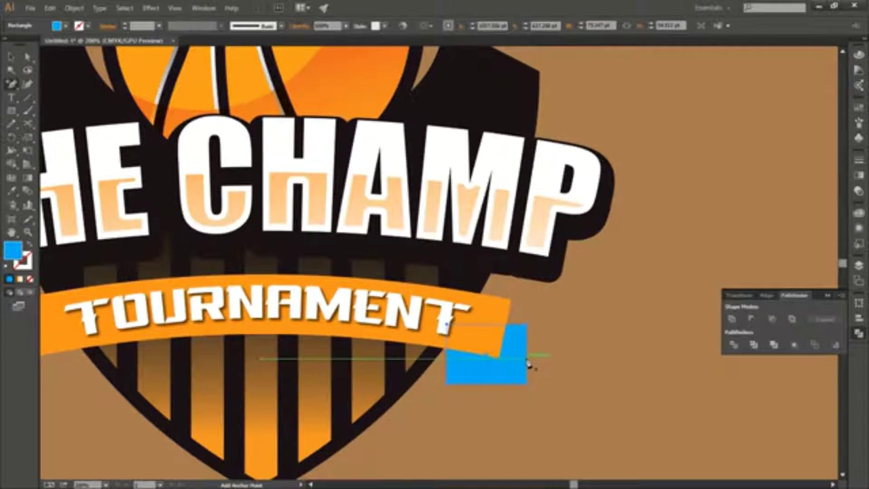
key("v")
left_click_drag(526, 354, 541, 357)
key("plus")
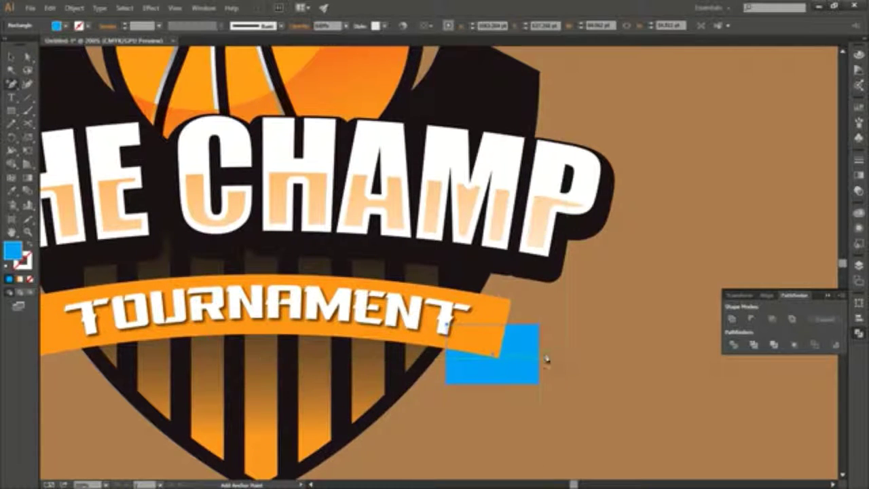
left_click(541, 361)
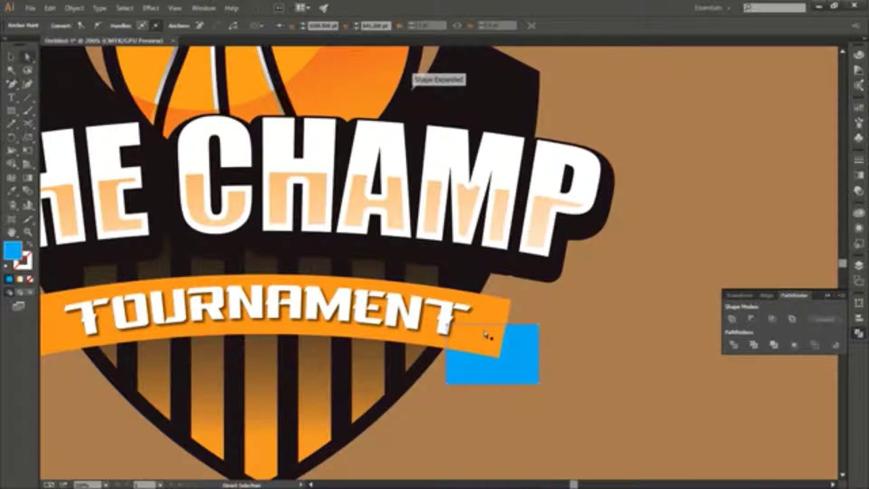
left_click_drag(542, 362, 530, 361)
left_click(570, 363)
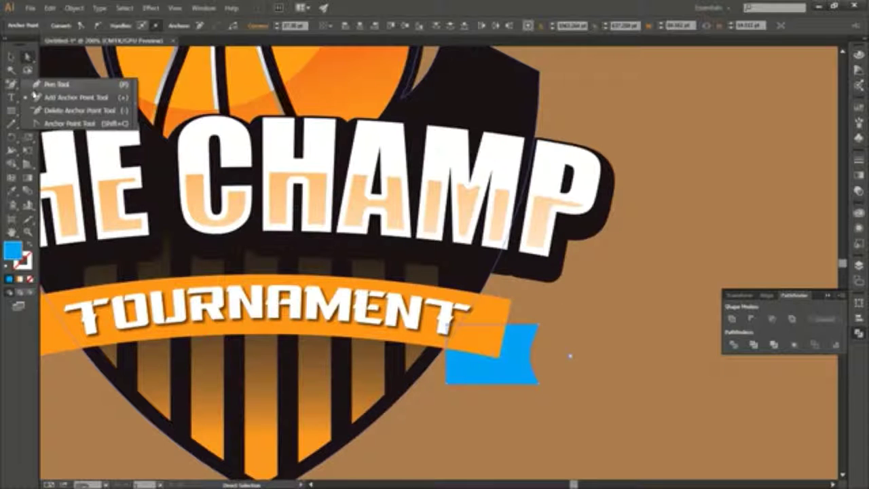
Pen-draw a fold triangle under the banner end filled with the shield's dark colour
left_click_drag(11, 84, 68, 84)
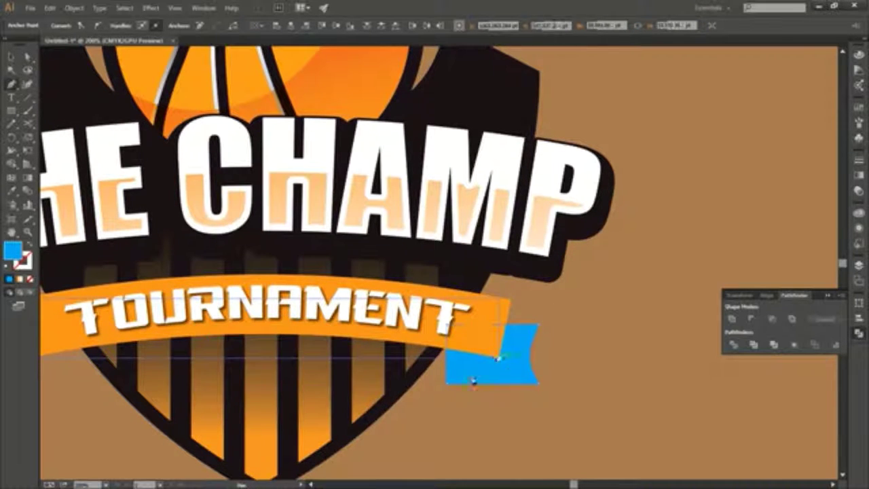
mouse_move(473, 382)
left_mouse_down()
mouse_move(453, 388)
mouse_move(500, 363)
left_mouse_up()
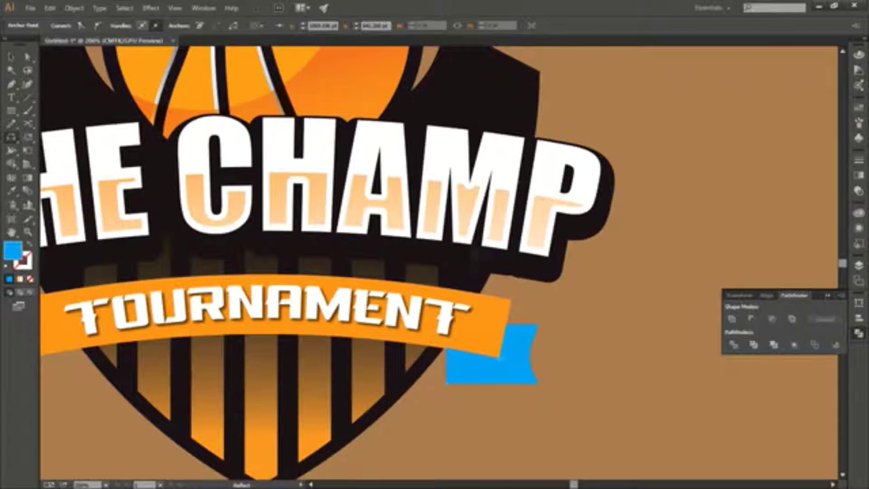
key("i")
left_click(516, 124)
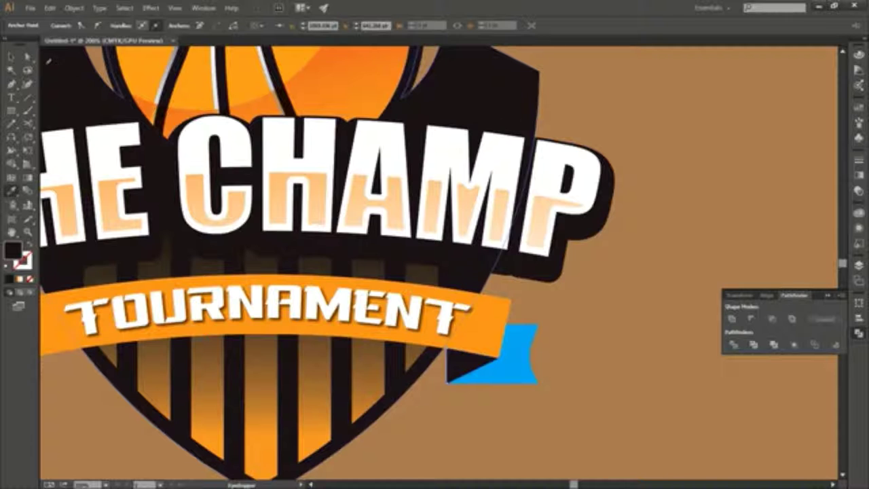
left_click(11, 56)
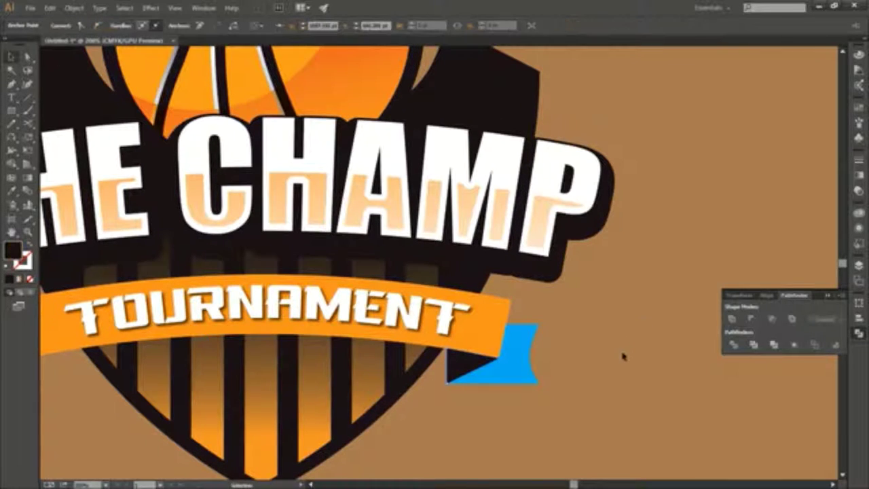
Recolour the blue flag shape with the ribbon's orange
scroll(623, 356, "down", 2)
scroll(623, 356, "left", 3)
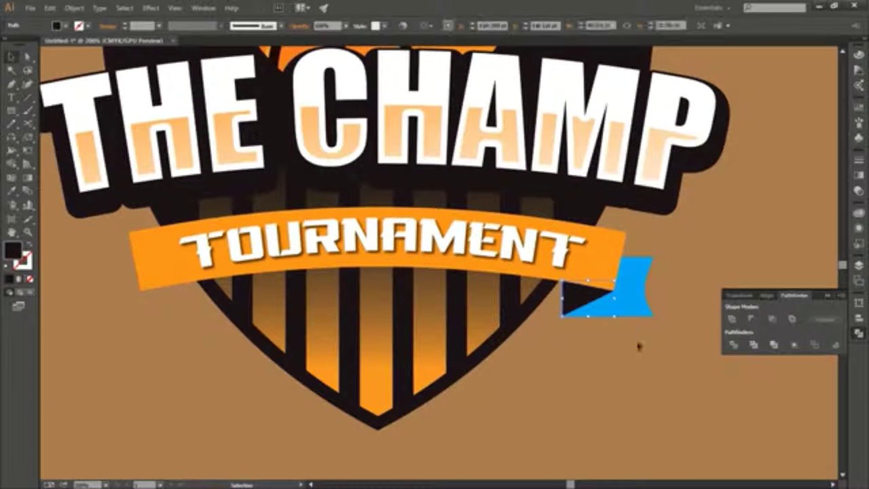
left_click(636, 310)
left_click(619, 245)
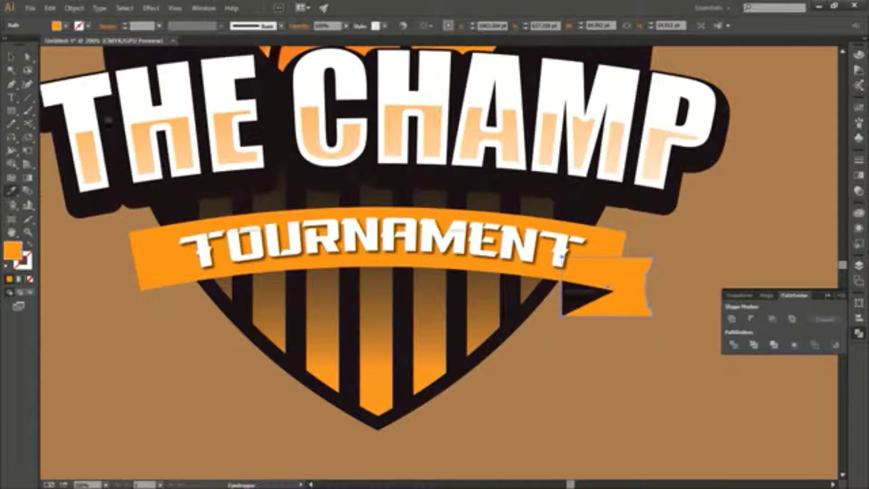
left_click(11, 56)
left_click(587, 402)
Mirror the flag and fold triangle to the banner's left end, then undo the misplaced copy
left_click(597, 305)
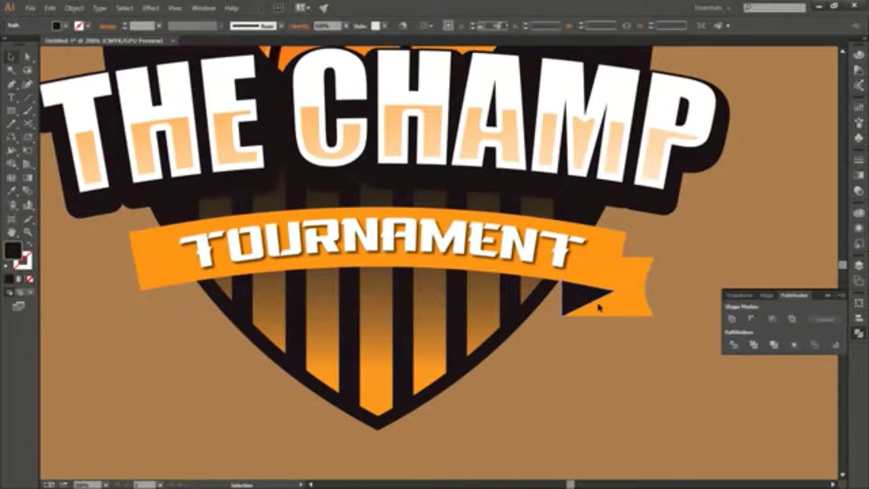
left_click(640, 291, "shift")
right_click(635, 306)
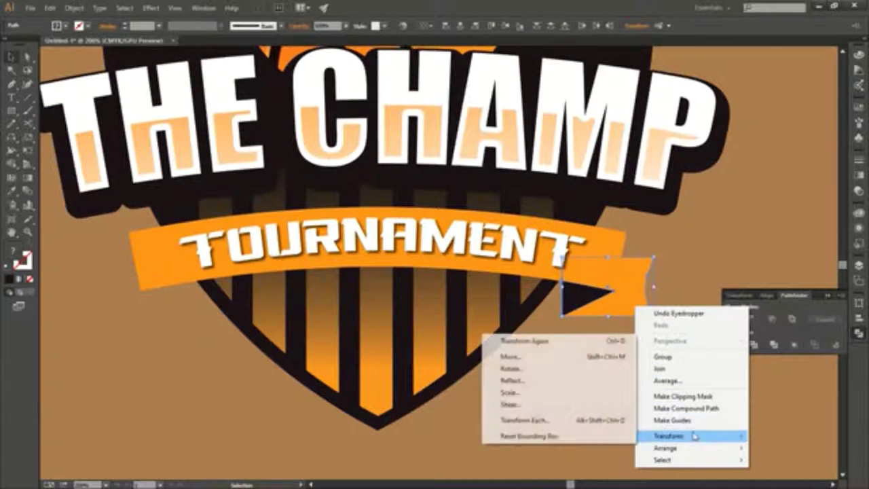
left_click(603, 378)
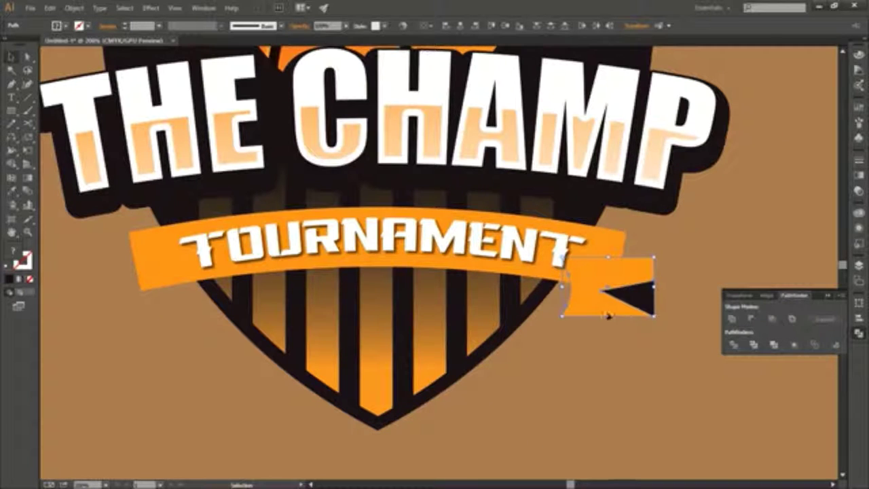
mouse_move(607, 314)
left_mouse_down()
mouse_move(139, 330)
mouse_move(147, 333)
left_mouse_up()
left_click(156, 362)
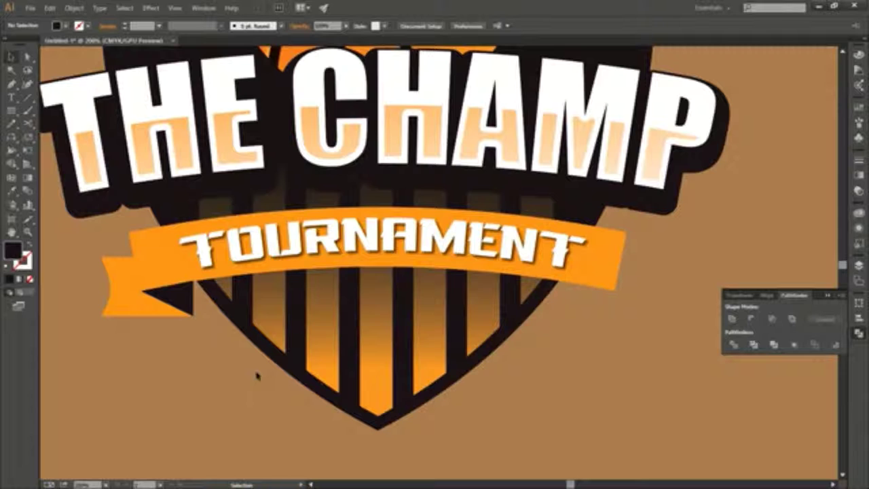
left_click(160, 263)
left_click(158, 262)
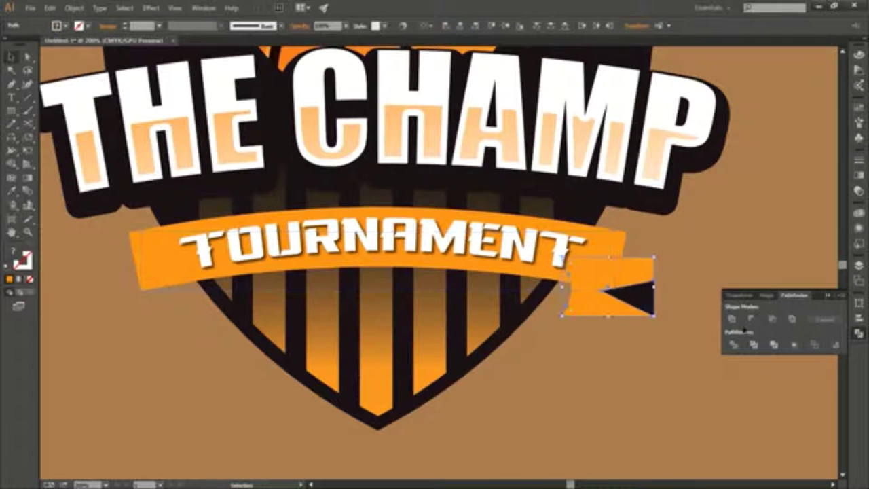
key("v")
Place a vertically reflected copy of the ribbon tail at the banner's left end and fit the artboard
right_click(643, 305)
mouse_move(692, 434)
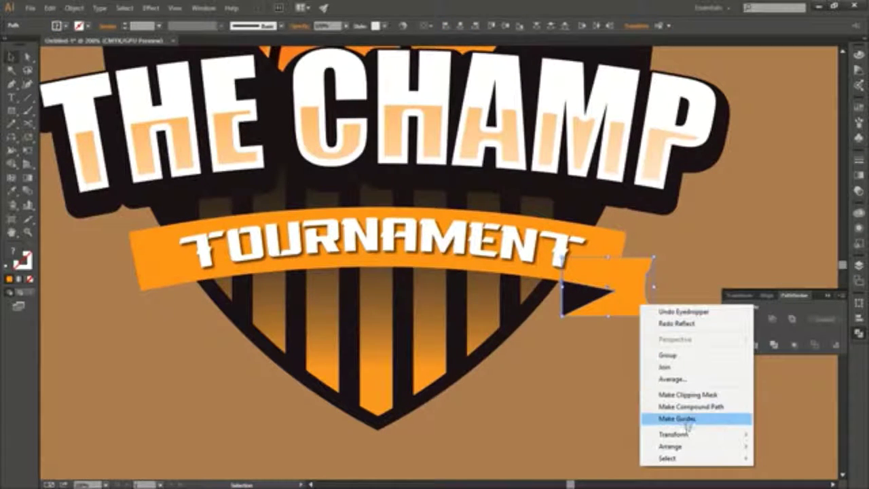
left_click(574, 380)
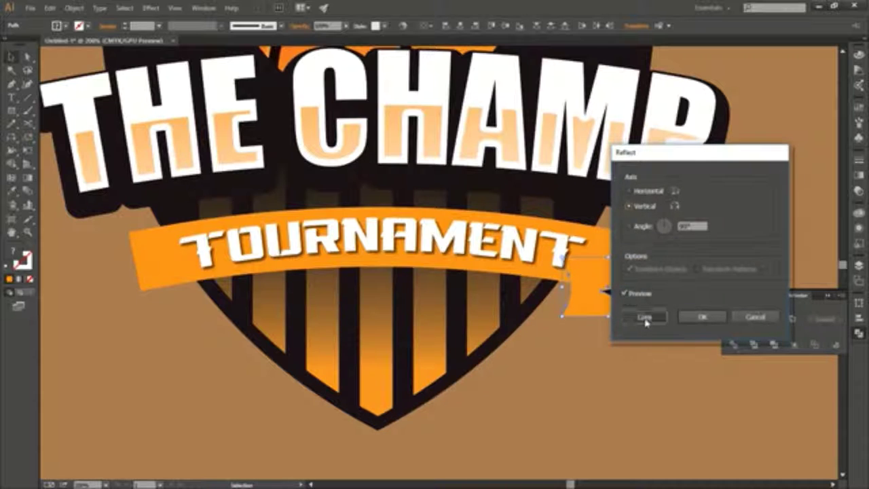
left_click(645, 319)
left_click_drag(603, 312, 160, 332)
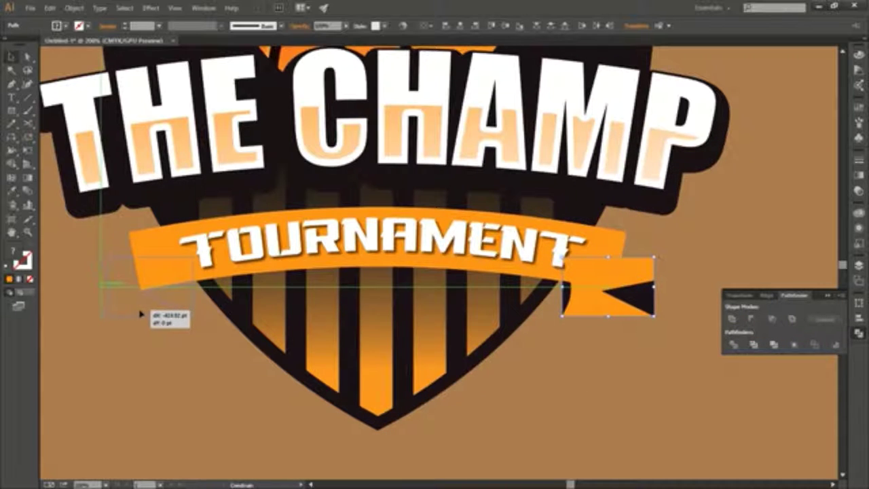
left_click(184, 352)
key("ctrl+0")
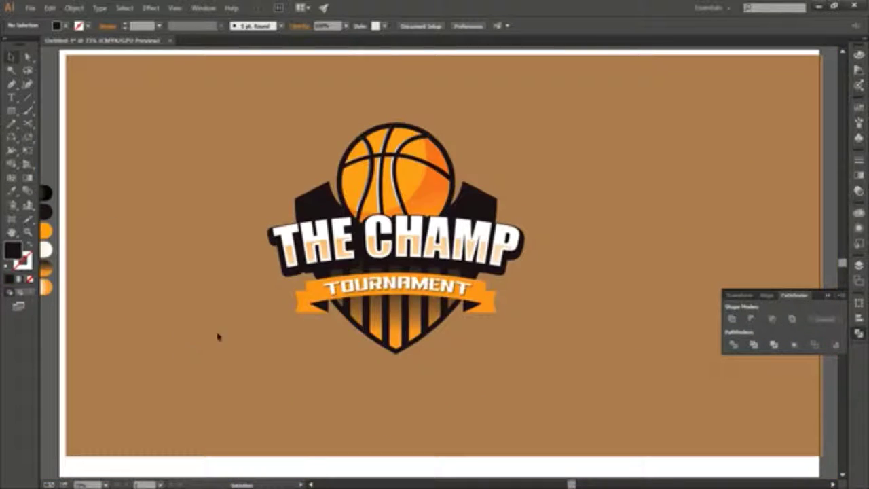
Duplicate the whole logo to the right and unite the copy into one silhouette with Pathfinder
left_click(839, 300)
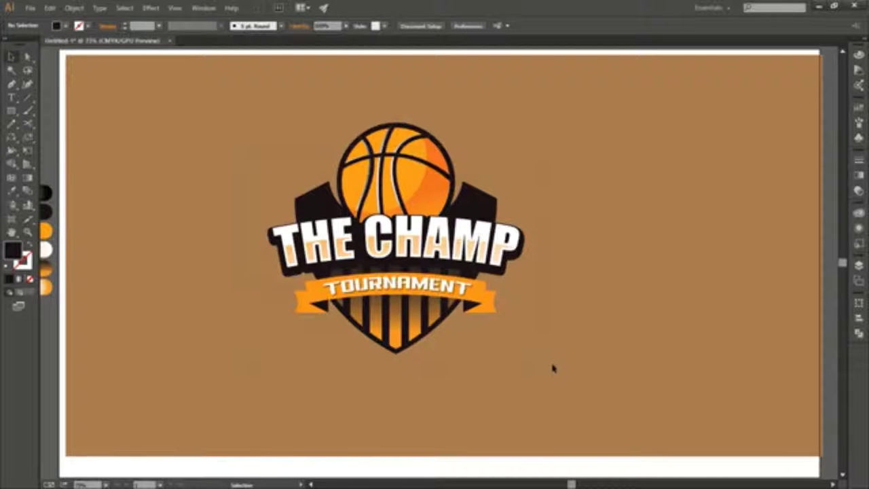
key("ctrl+a")
right_click(393, 257)
left_click(462, 306)
left_click(538, 294)
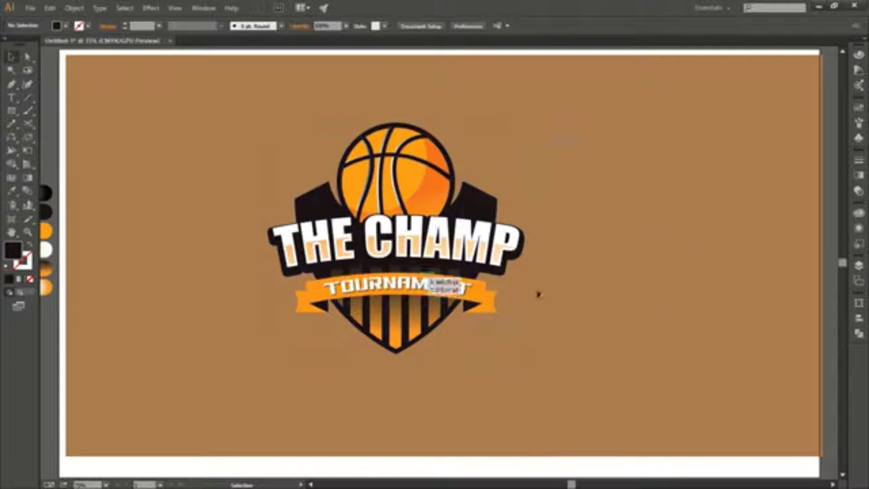
left_click_drag(418, 295, 710, 294)
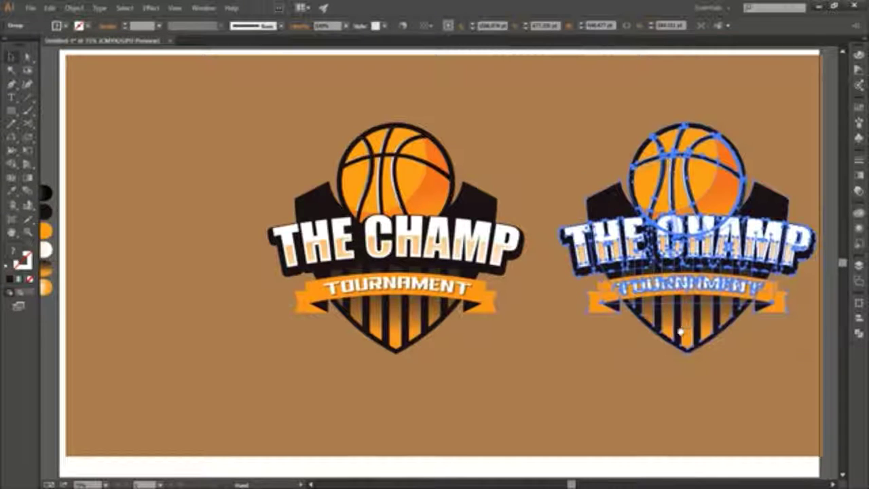
scroll(680, 330, "right", 1)
left_click(74, 8)
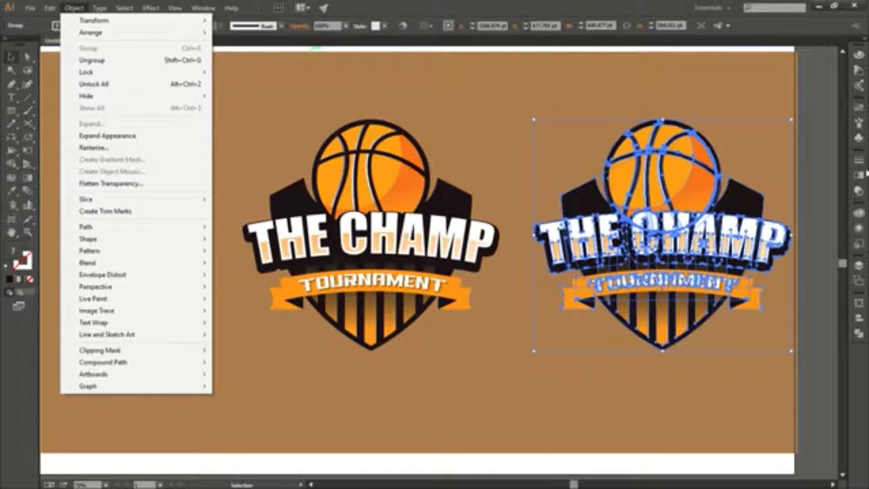
left_click(859, 330)
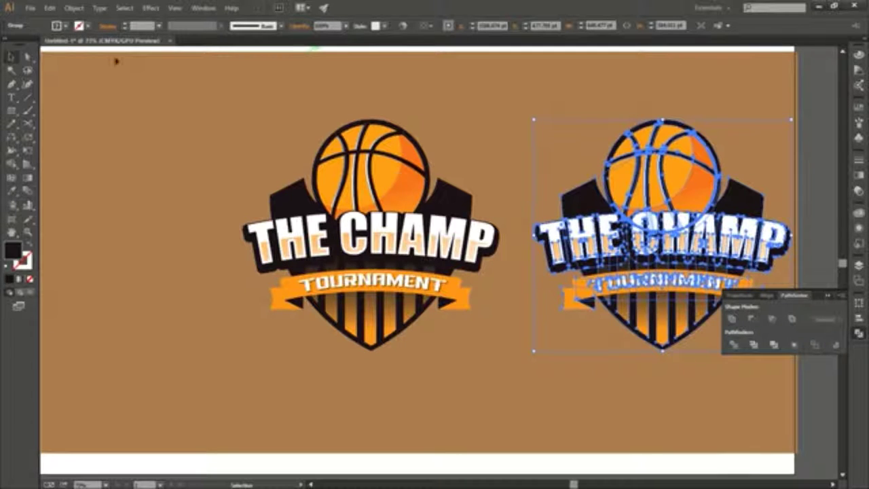
left_click(72, 9)
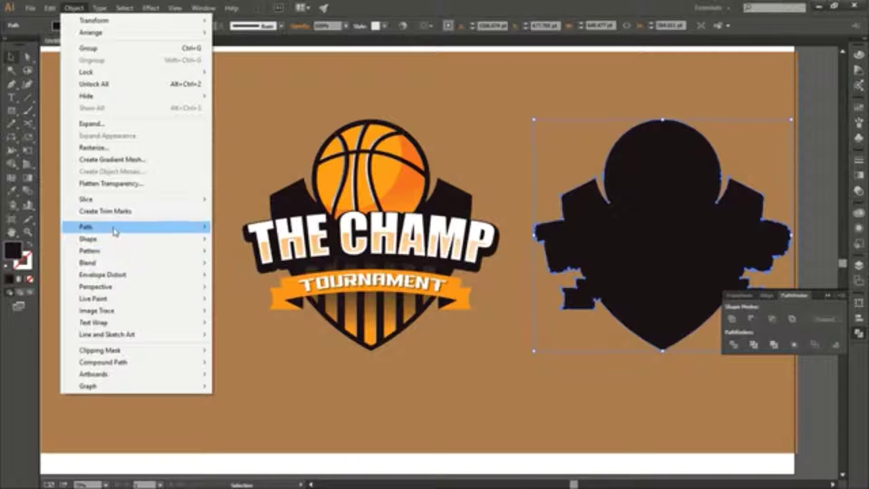
mouse_move(108, 227)
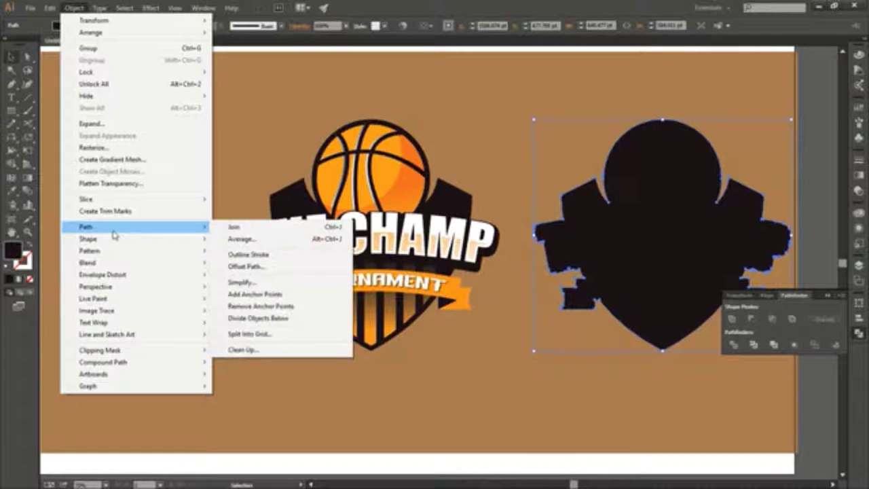
Offset the silhouette's path and fill the resulting shape with white
left_click(265, 272)
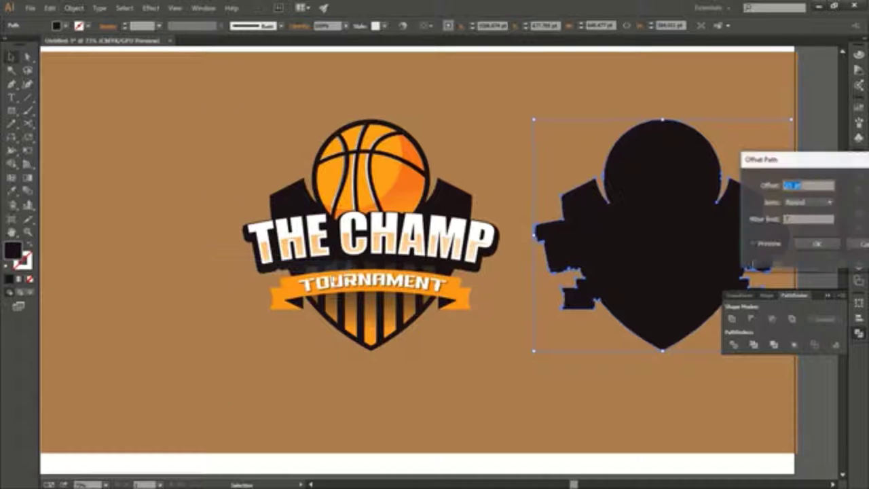
left_click(767, 244)
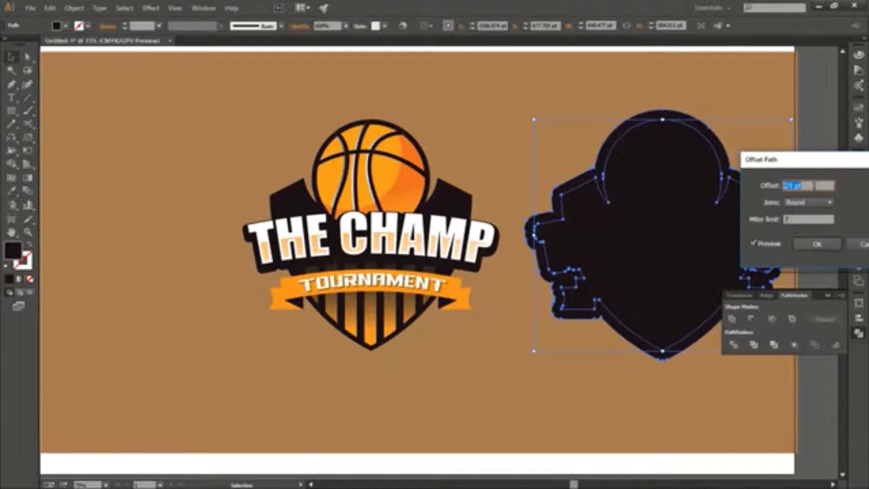
left_click(823, 249)
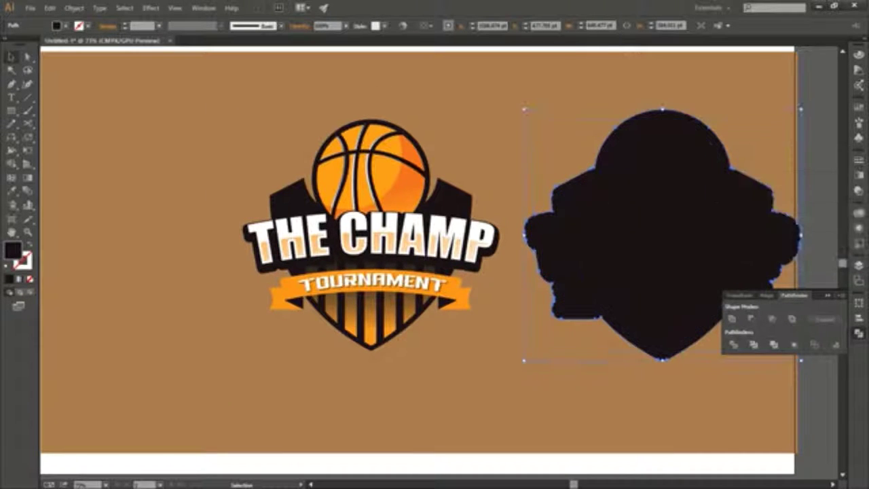
left_click(57, 26)
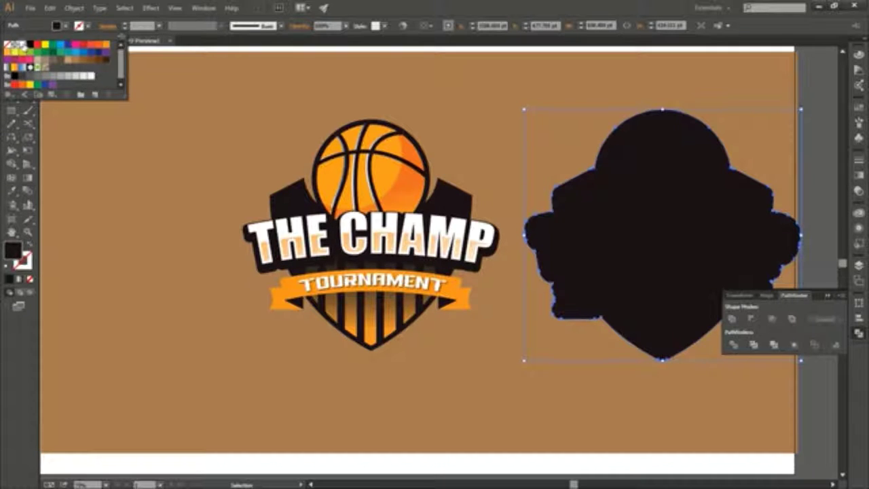
left_click(23, 45)
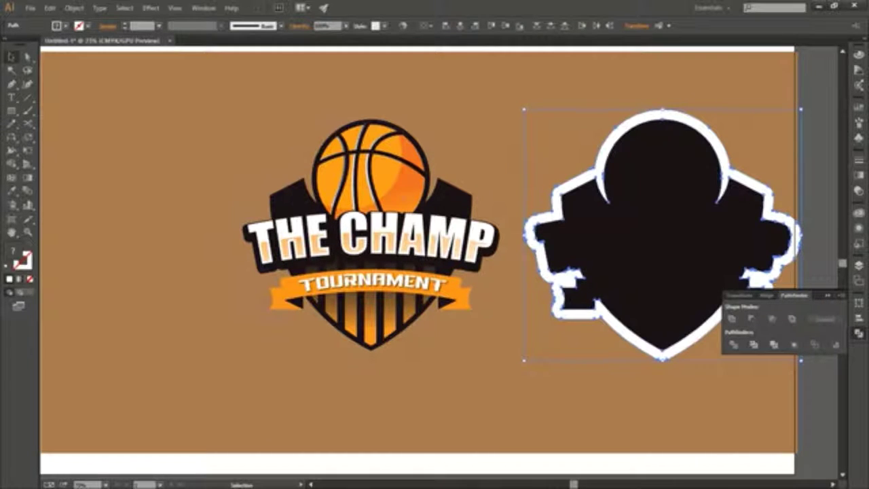
Move the white outline onto the original logo and send it behind the artwork
left_click_drag(662, 235, 371, 235)
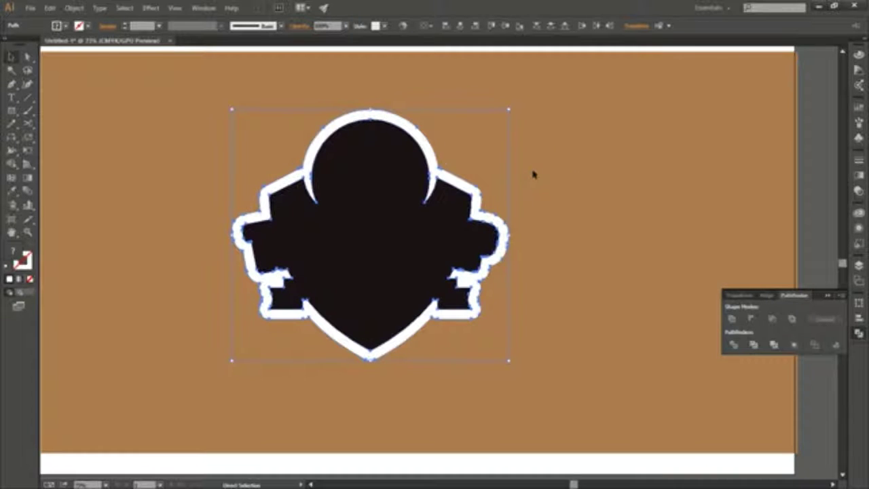
key("ctrl+bracketleft")
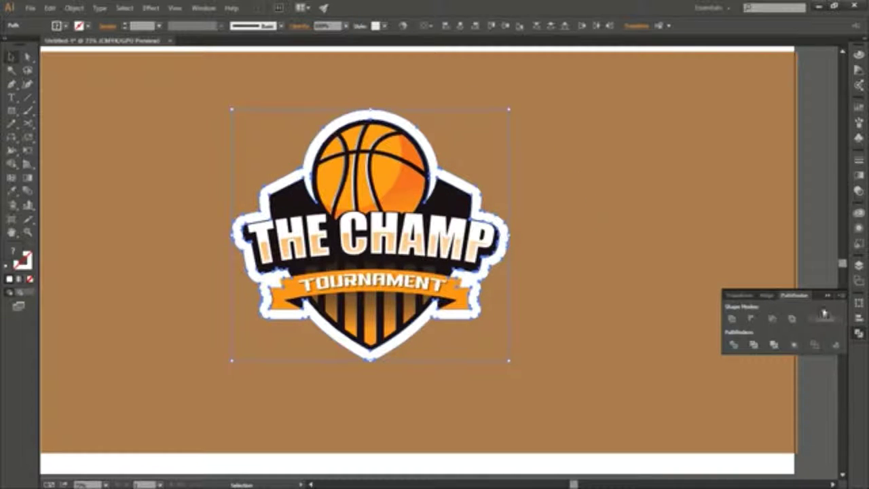
left_click(828, 297)
left_click(593, 264)
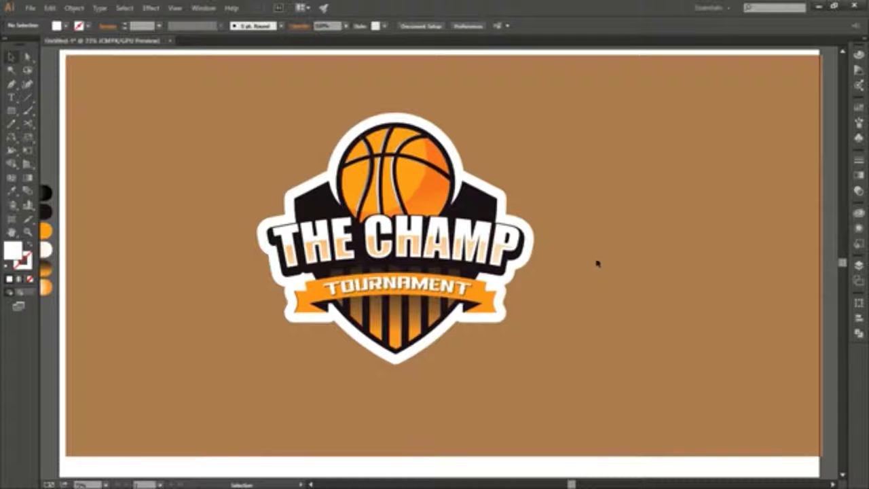
Stretch the background rectangle to the artboard edges and fill it near-black
left_click(641, 301)
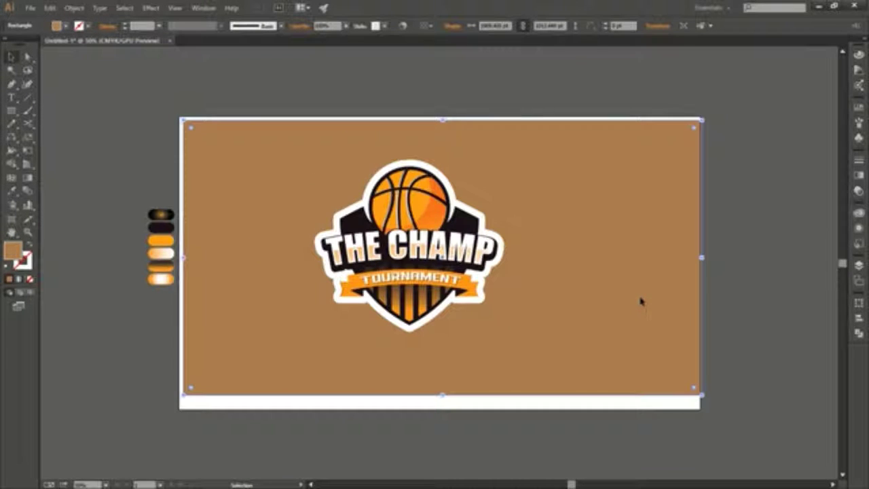
left_click_drag(443, 395, 443, 410)
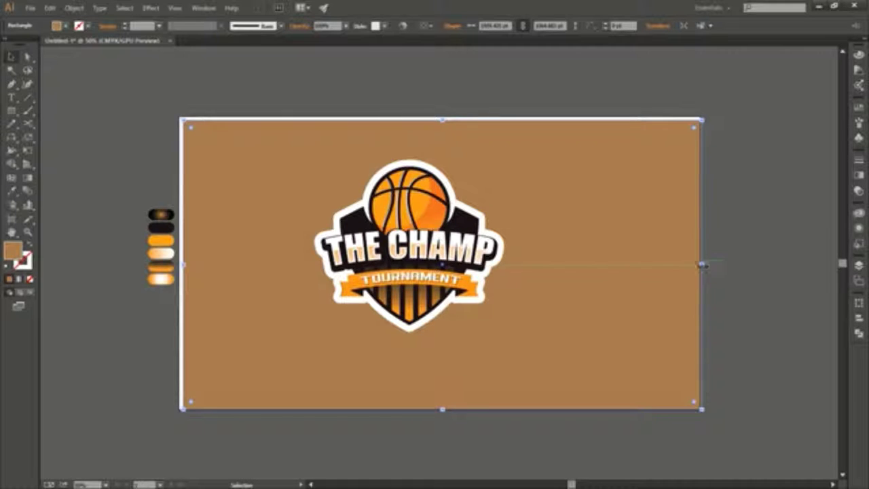
left_click_drag(703, 265, 699, 264)
left_click_drag(183, 265, 178, 265)
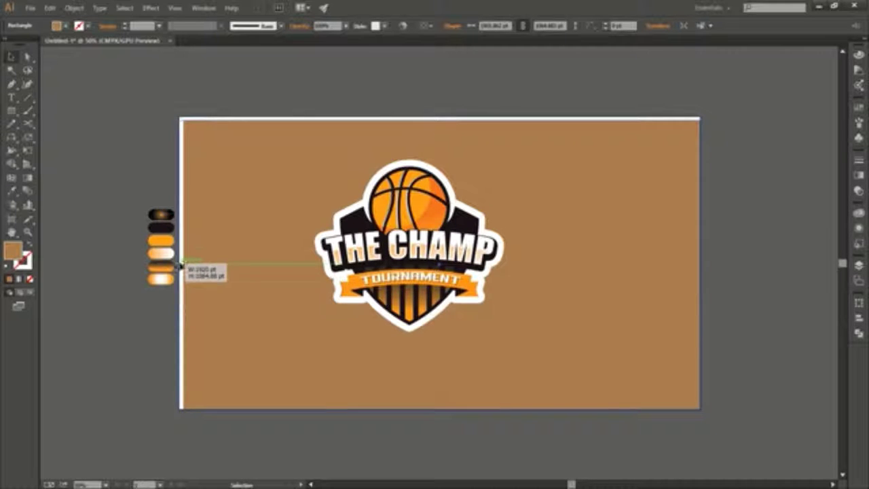
left_click_drag(440, 121, 440, 116)
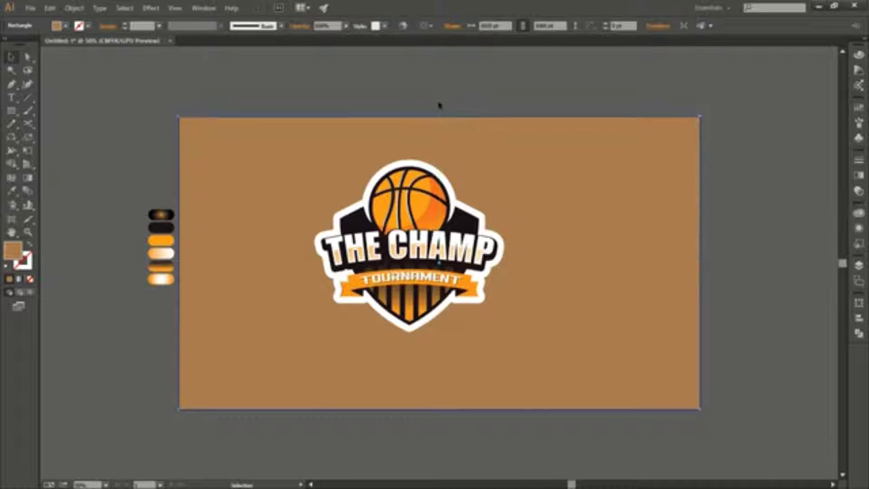
key("i")
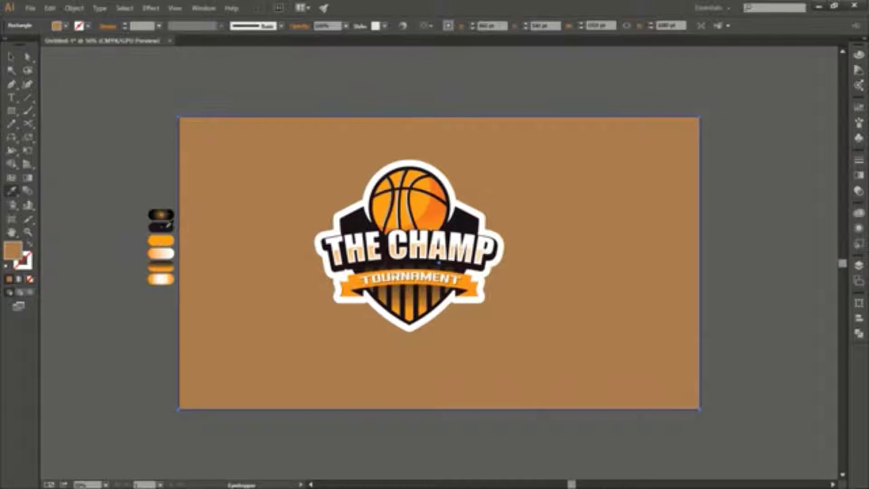
left_click(163, 226)
left_click(11, 57)
key("ctrl+shift+a")
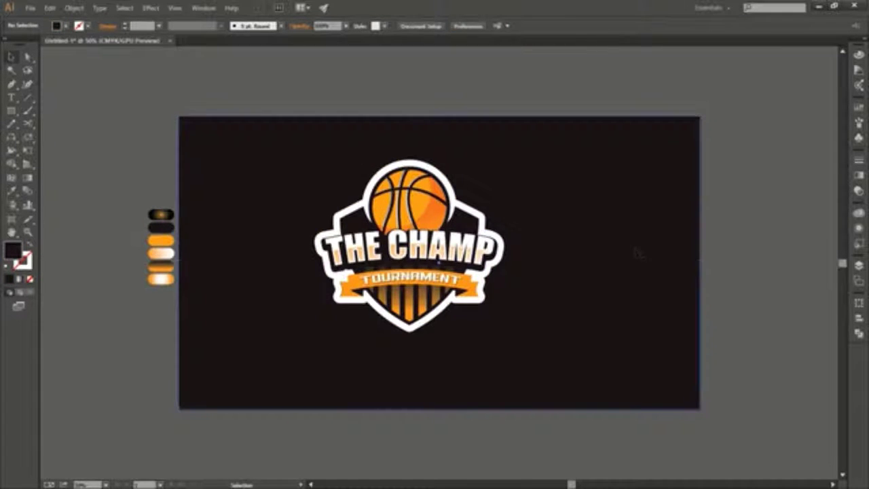
Recentre the logo on the artboard and enlarge it slightly
left_click_drag(301, 155, 515, 339)
left_click_drag(442, 278, 509, 289)
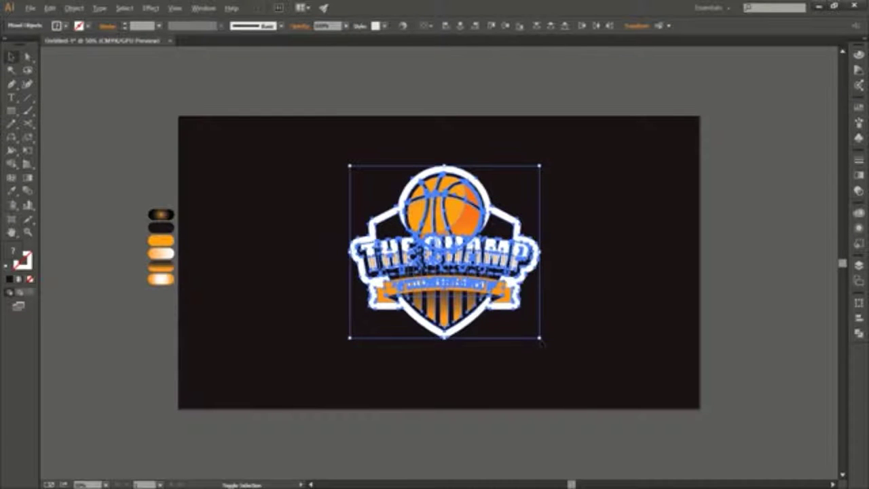
left_click_drag(541, 343, 541, 350)
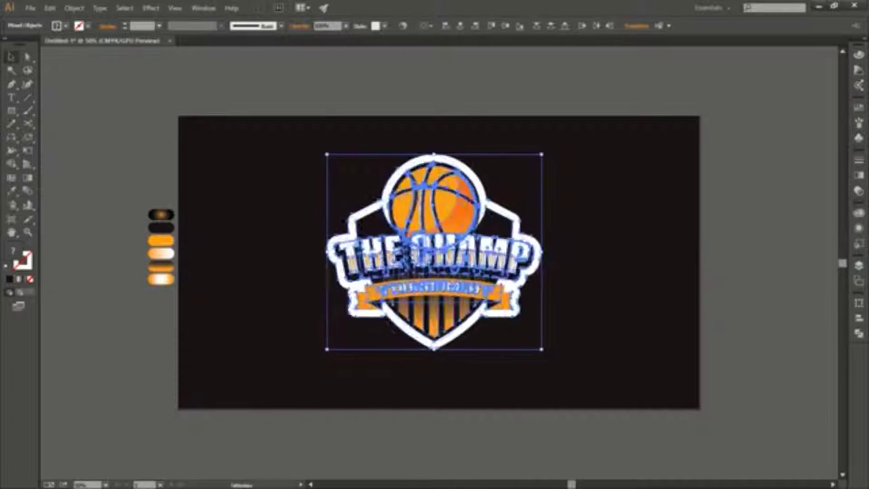
left_click(611, 284)
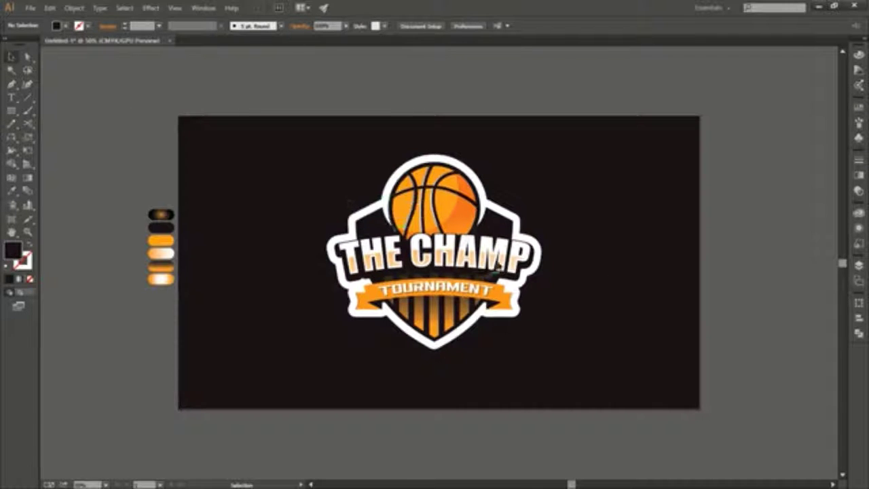